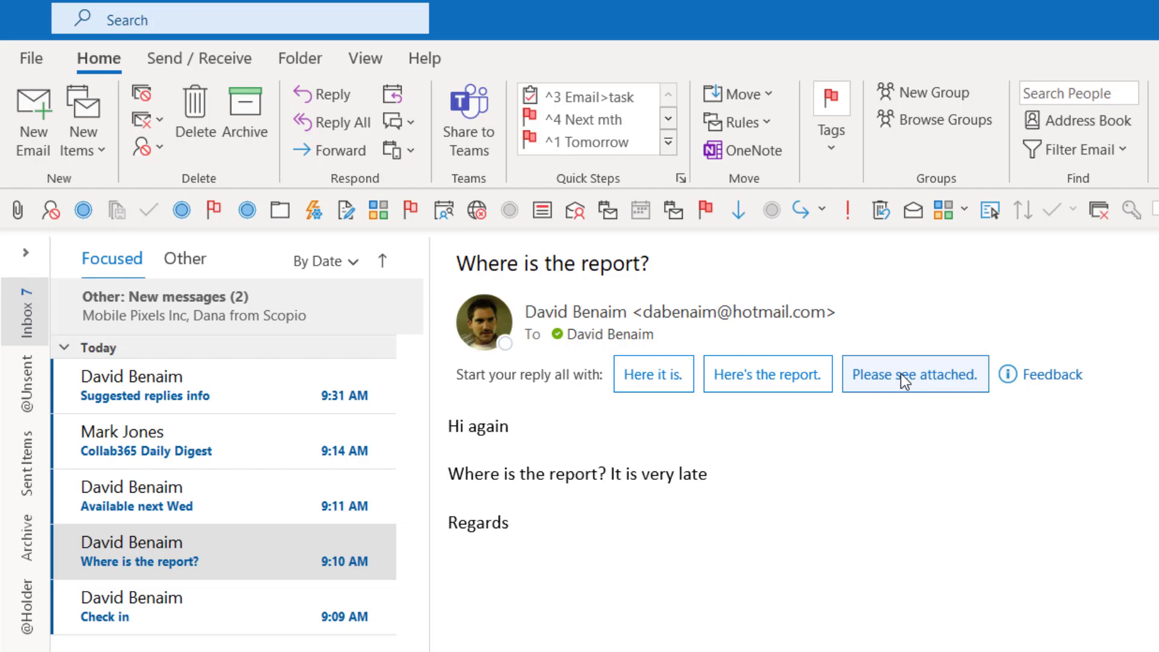
Step: Answer the "Where is the report?" email with the suggested reply "Please see attached." and send it without an attachment
left_click(865, 378)
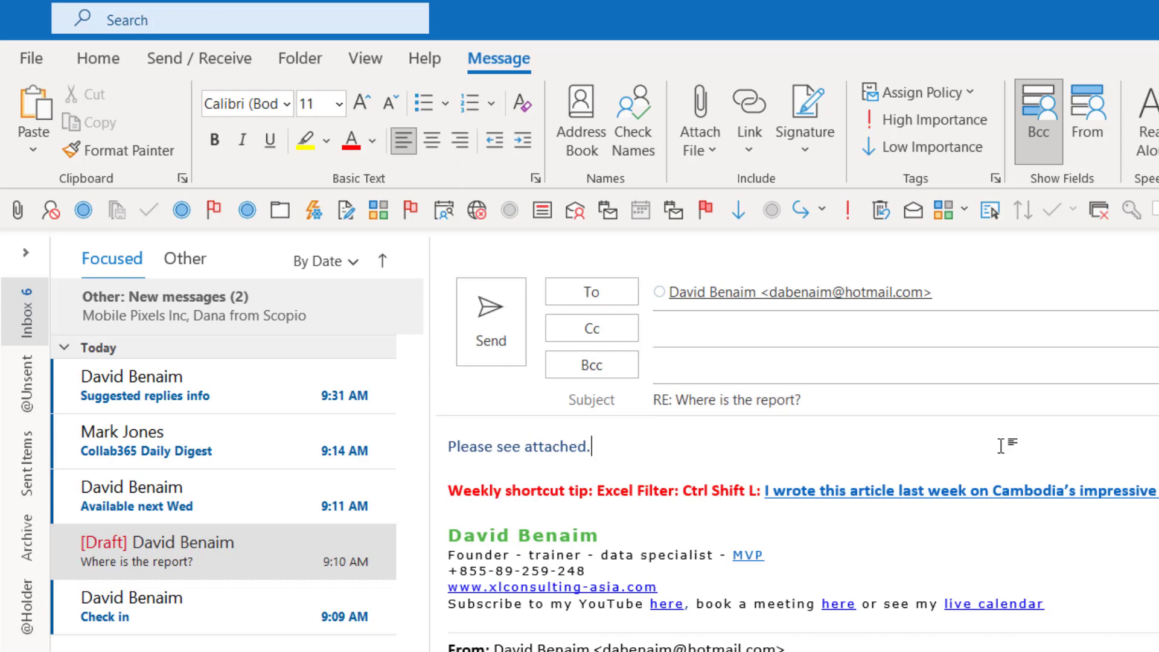
left_click(501, 330)
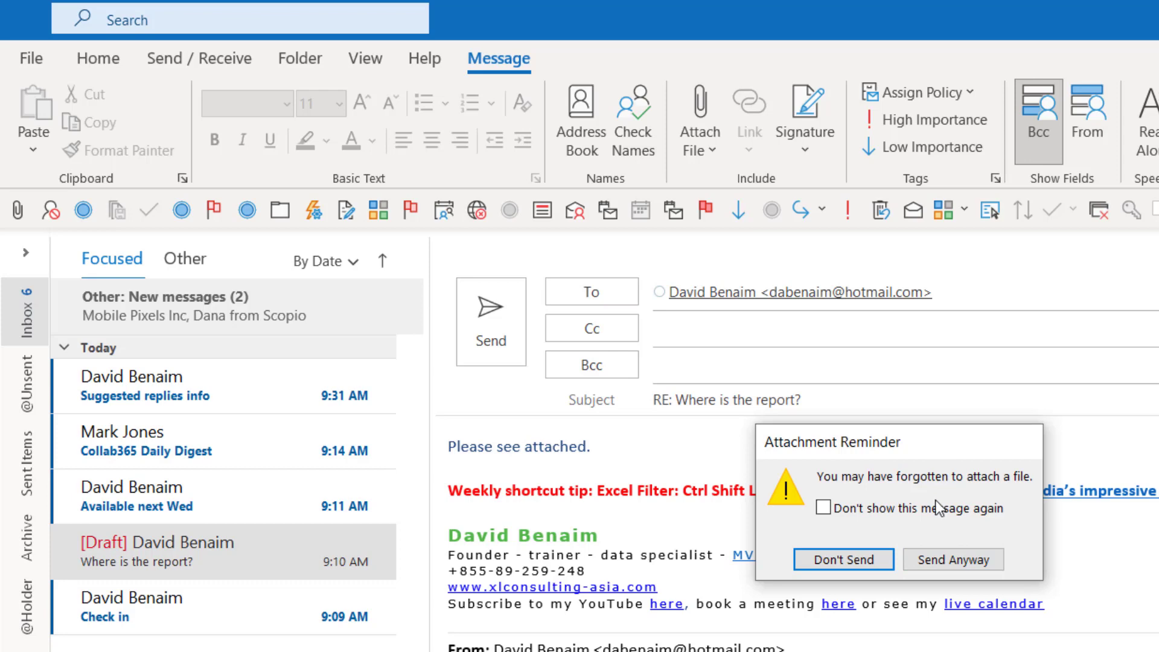
left_click(930, 560)
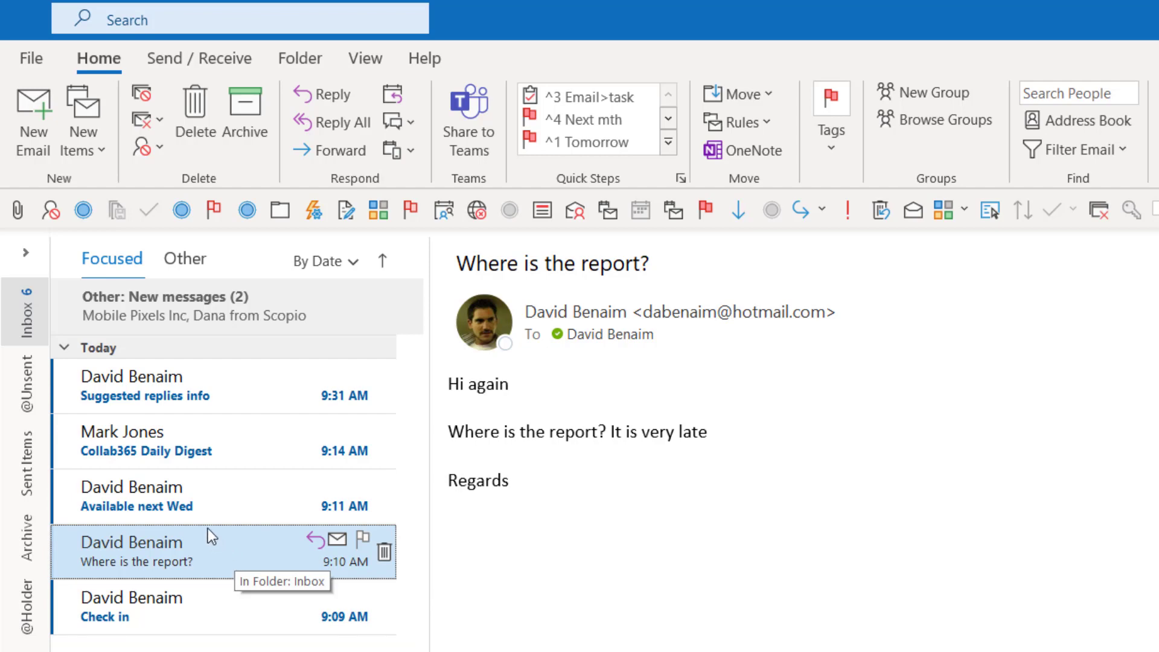
Step: Review the suggested meeting and its editable details for the "Available next Wed" email, discarding the invitation and collapsing the suggestion
left_click(197, 506)
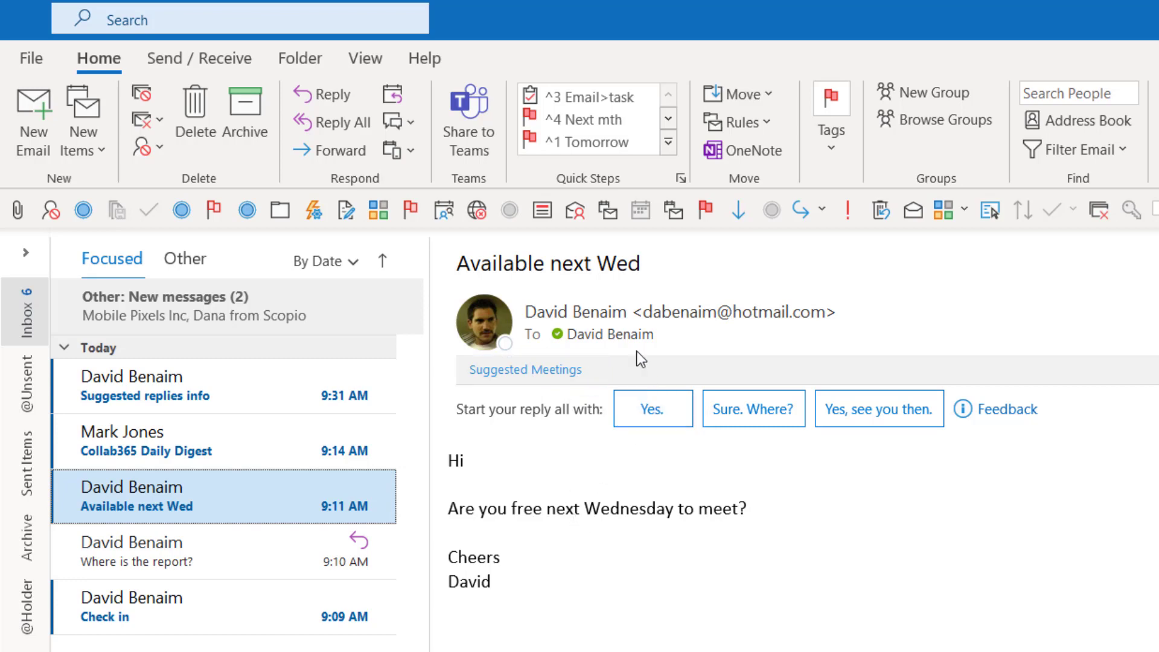
left_click(591, 370)
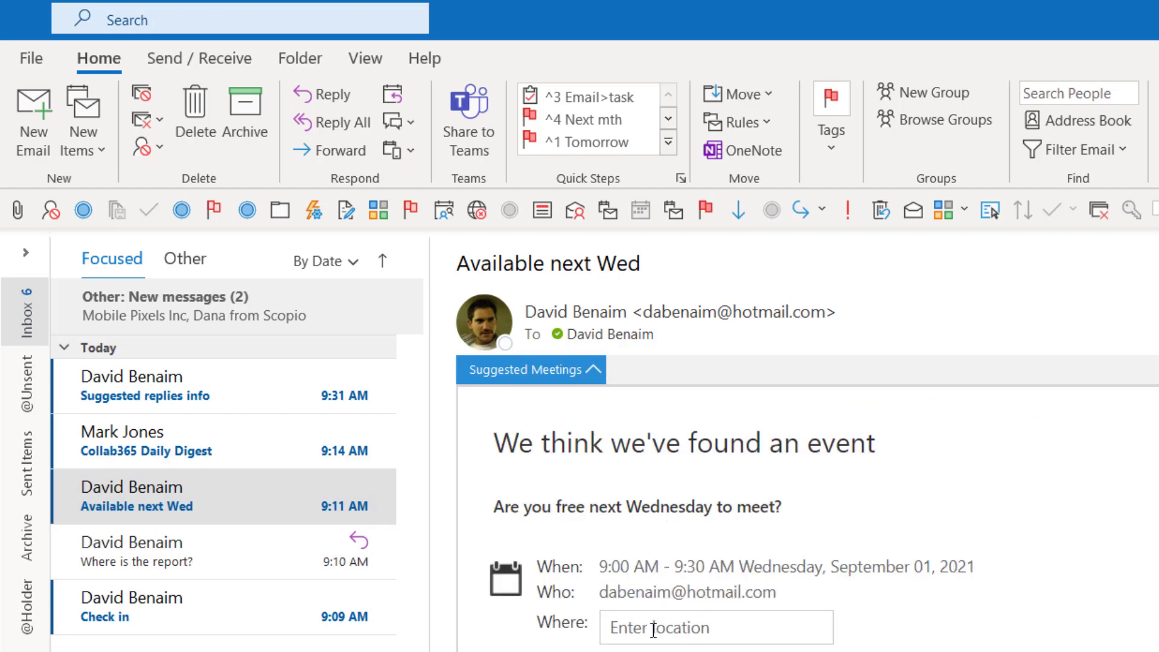
scroll(843, 567, "down", 2)
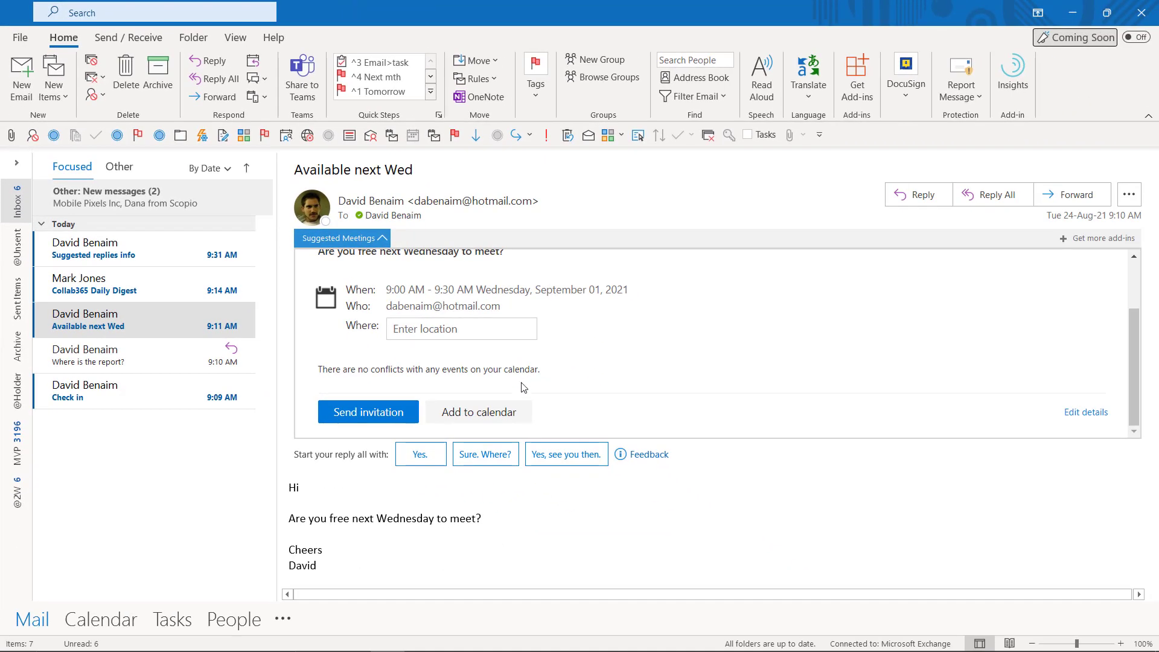
left_click(1093, 413)
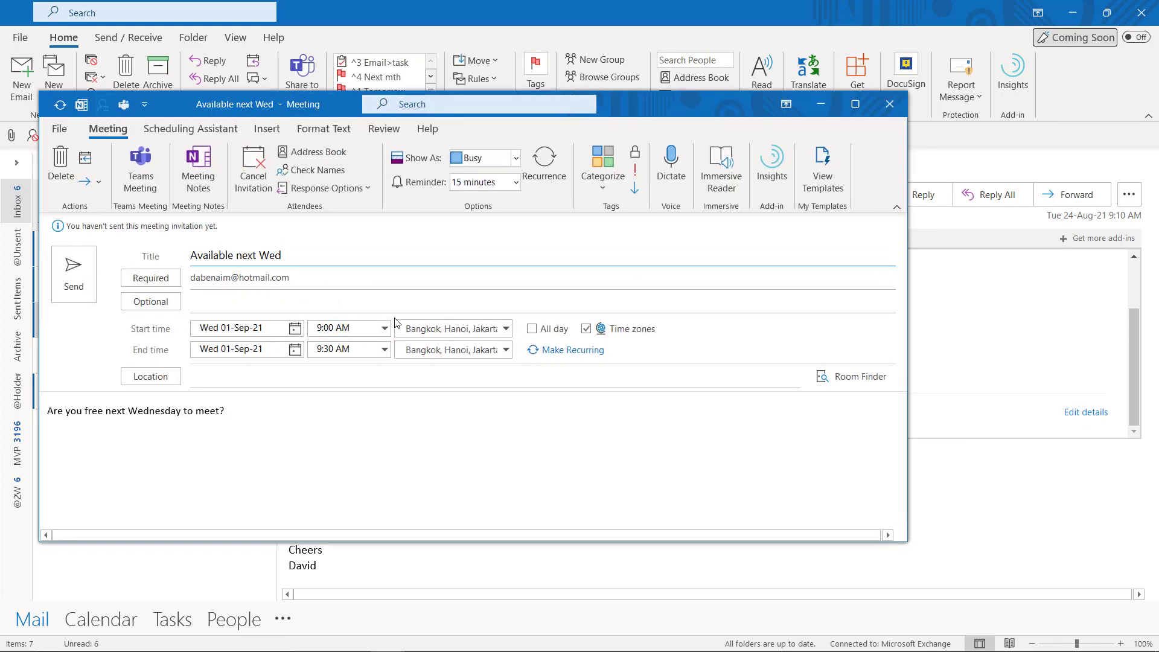
key("Escape")
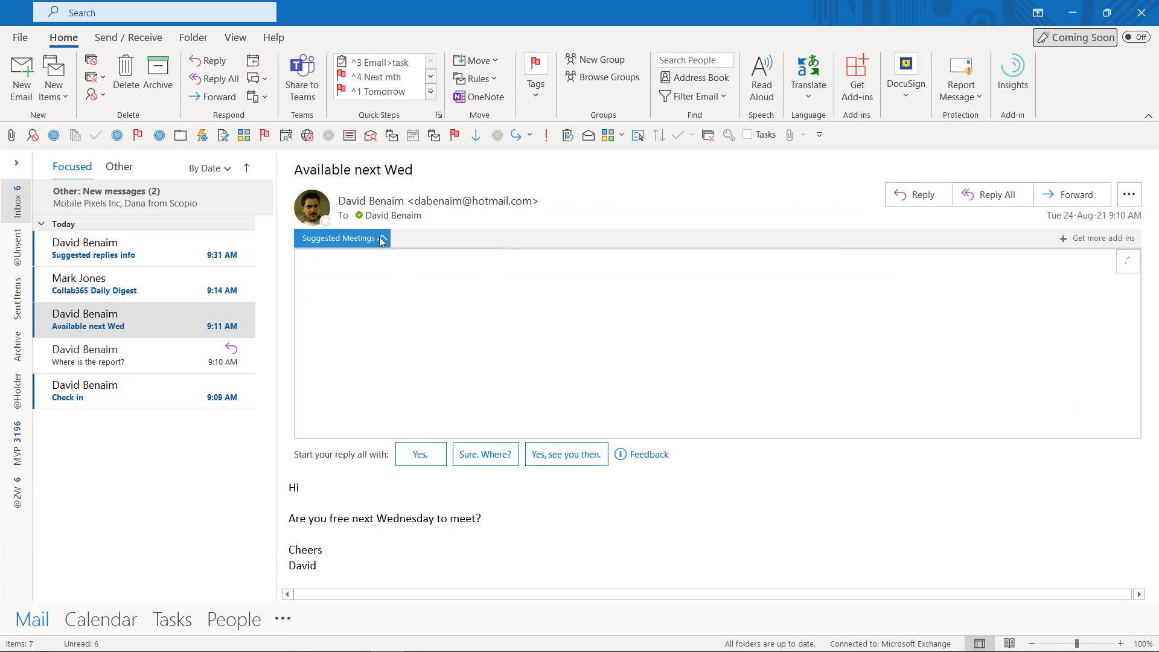
left_click(381, 240)
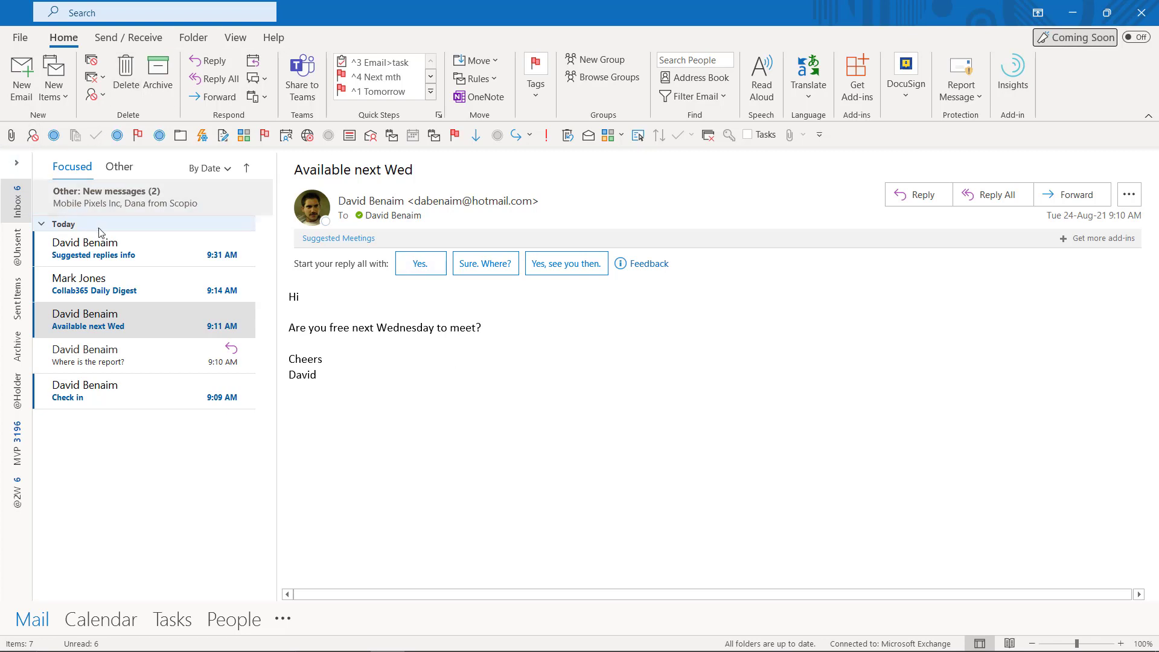
Step: Check the "Check in" and "Suggested replies info" emails, examining the latter's meeting question, supported languages, privacy note and turn-off instructions
left_click(104, 394)
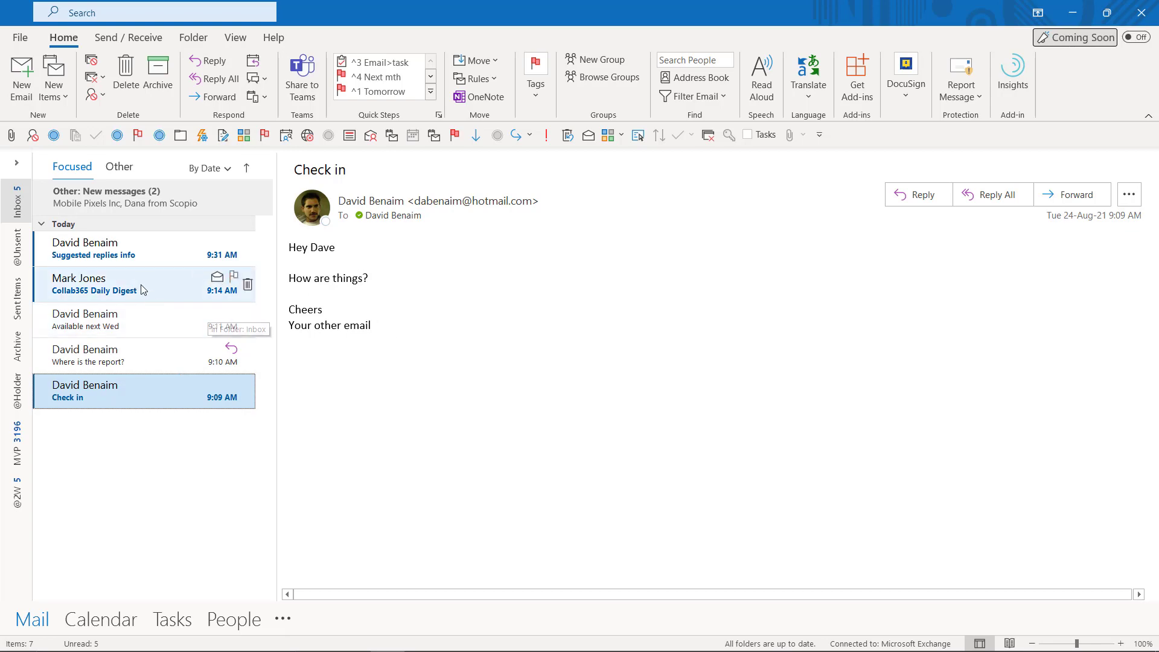
left_click(149, 258)
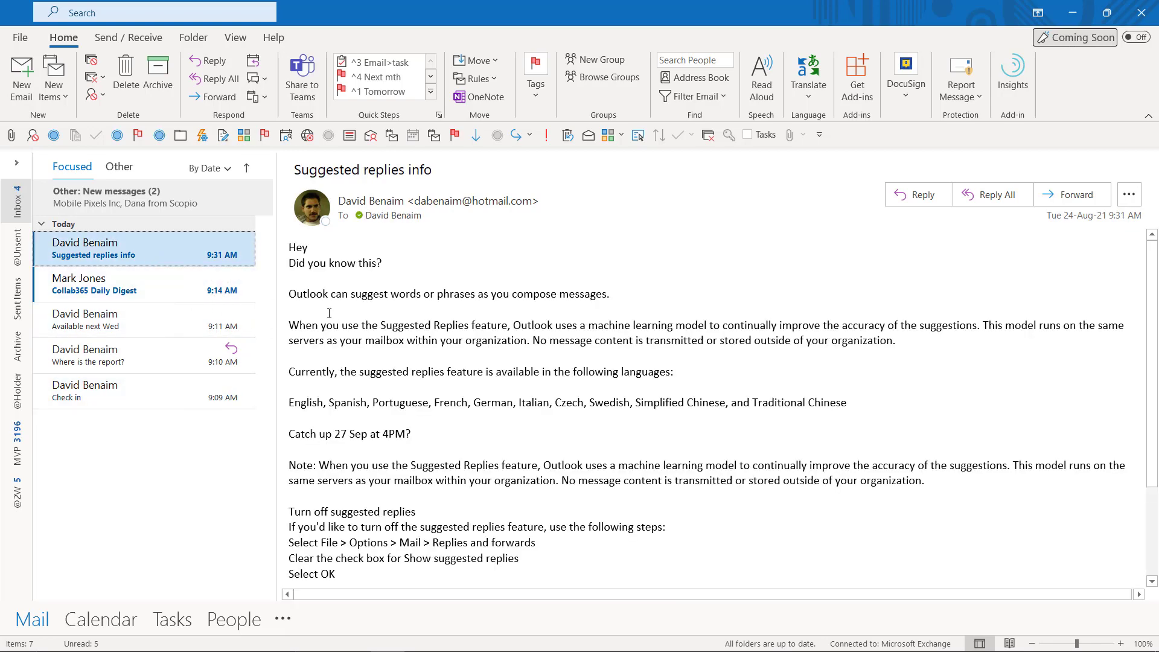
left_click_drag(281, 245, 618, 433)
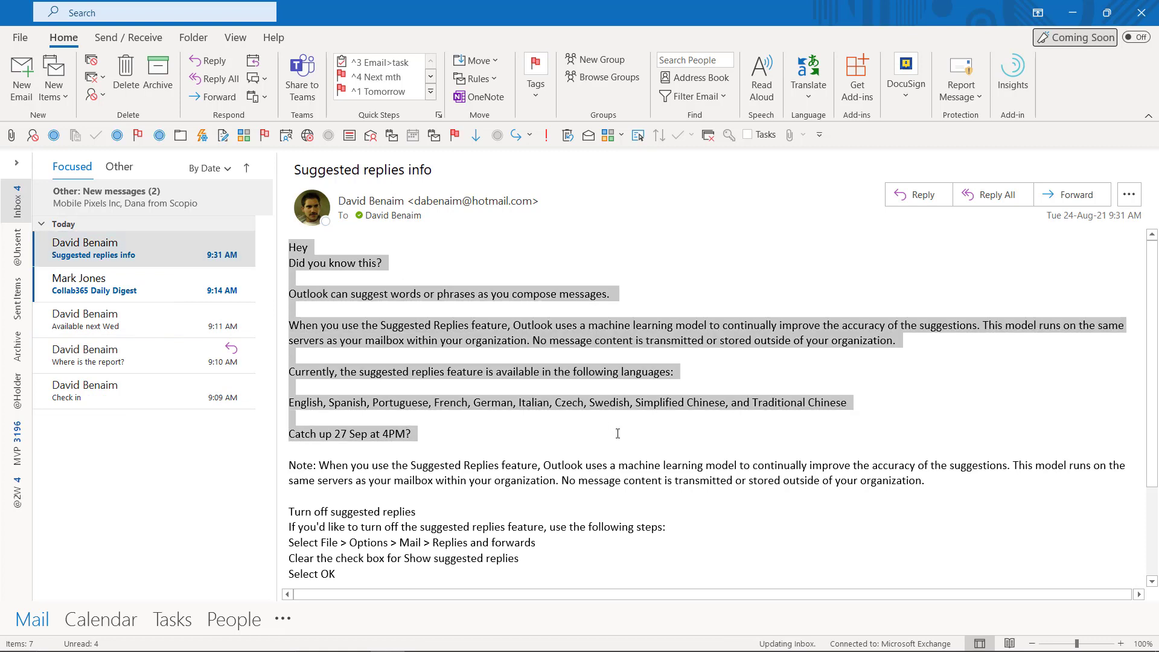
left_click(456, 441)
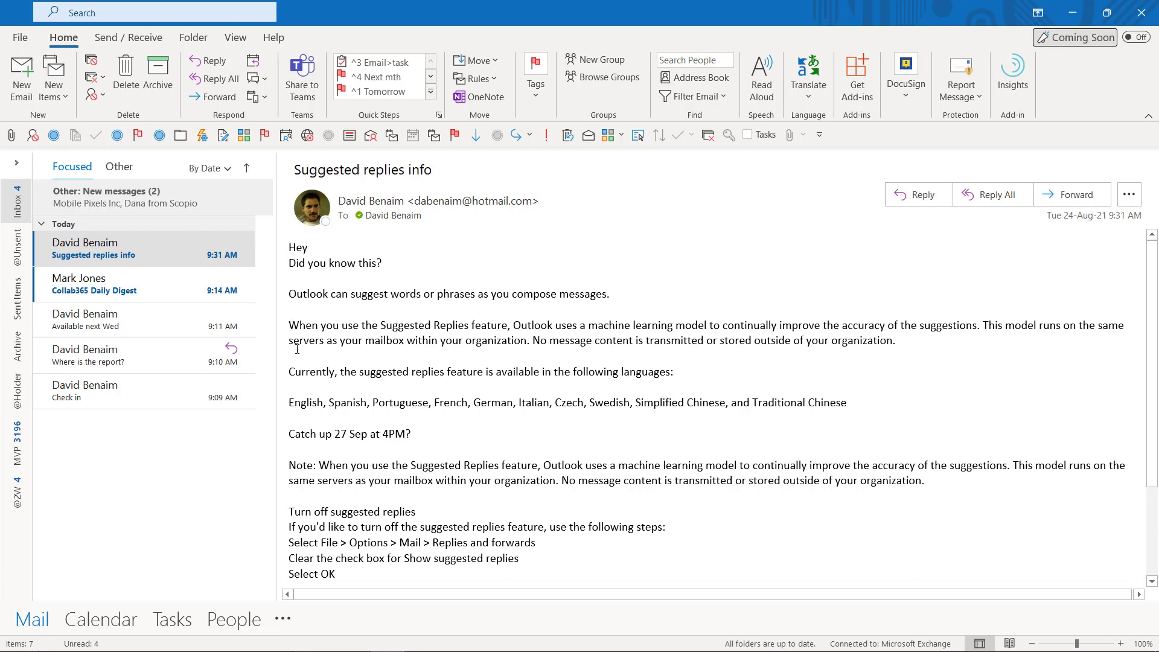
left_click_drag(289, 433, 418, 434)
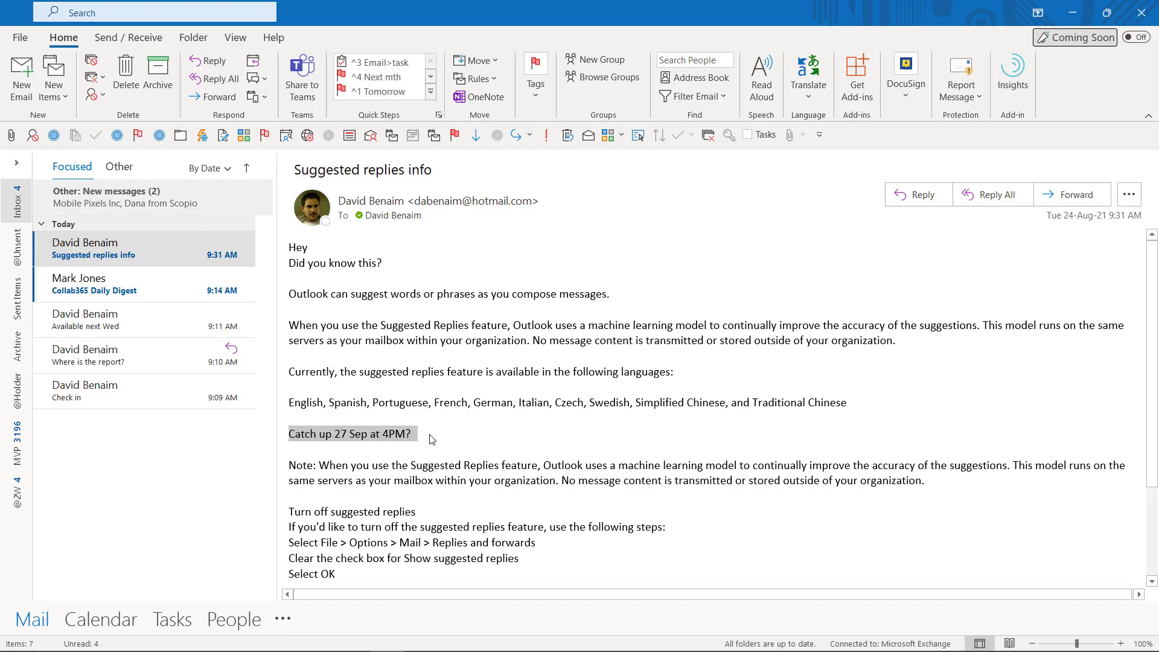
left_click(428, 439)
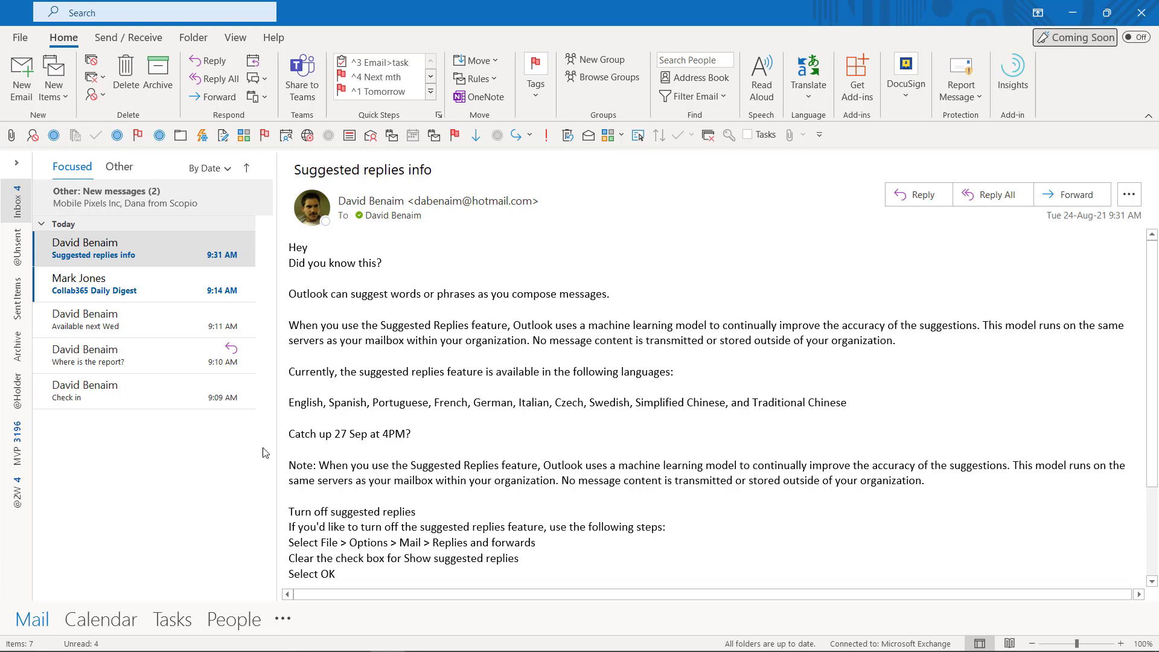
left_click_drag(301, 403, 868, 399)
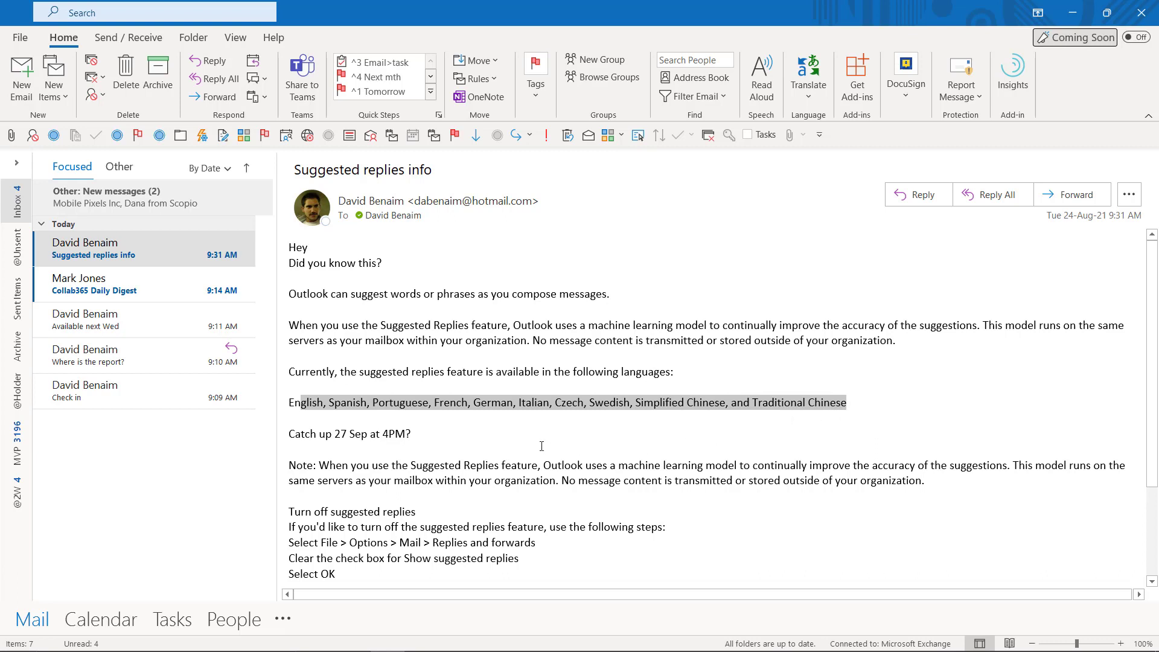
left_click(525, 419)
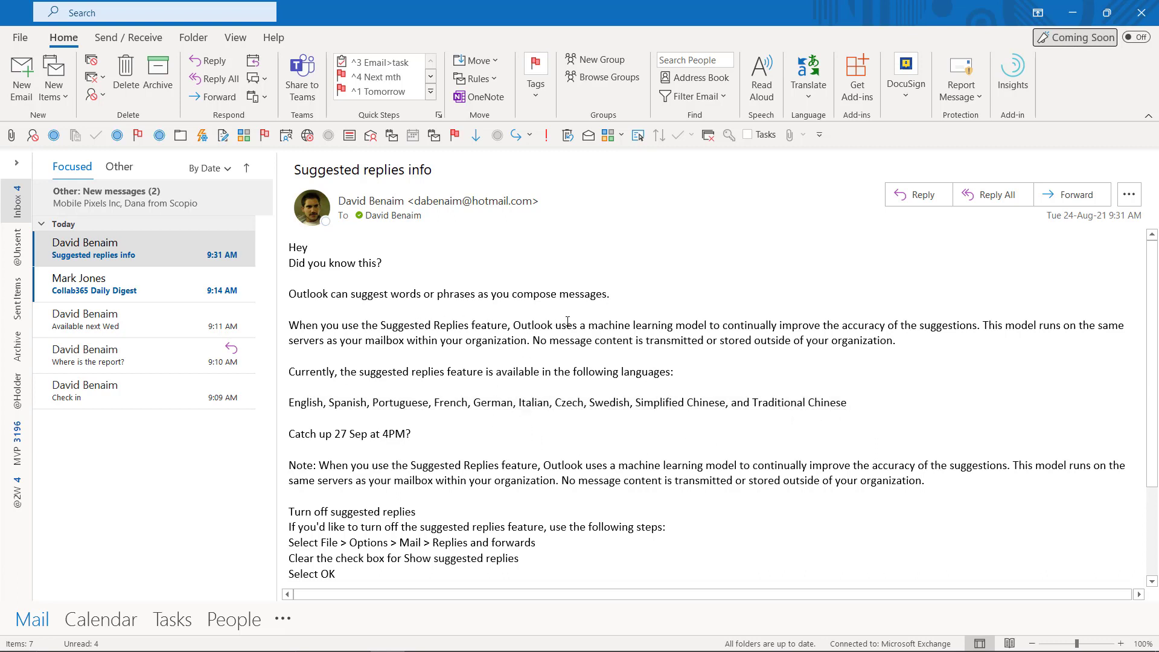
left_click_drag(597, 327, 911, 345)
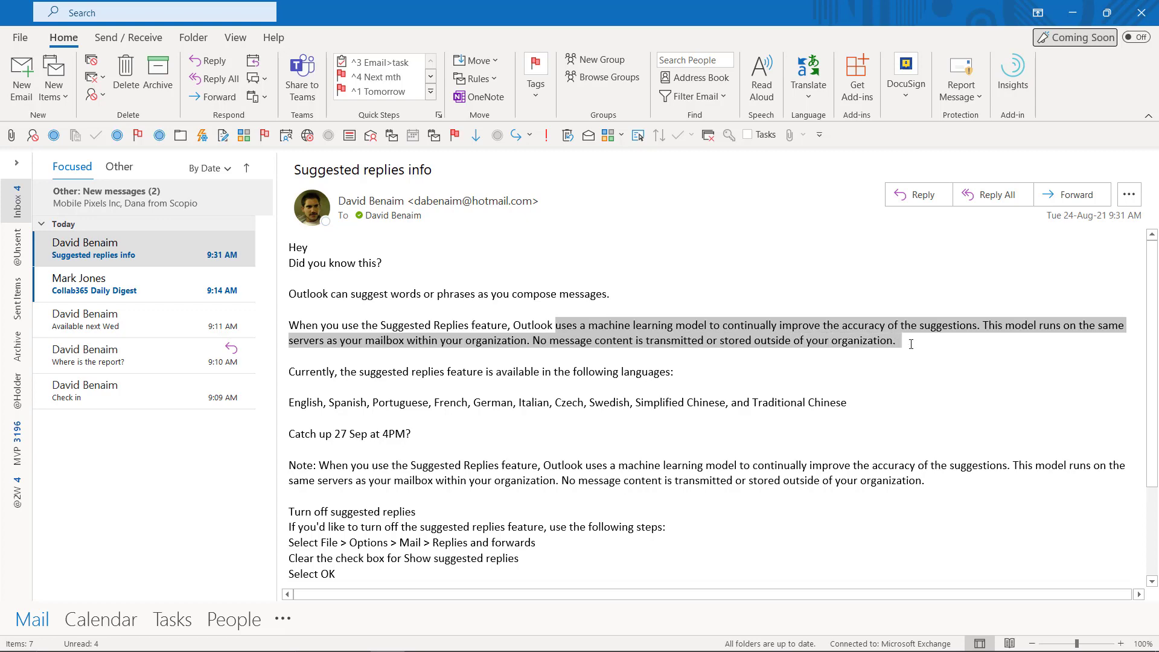
left_click(724, 375)
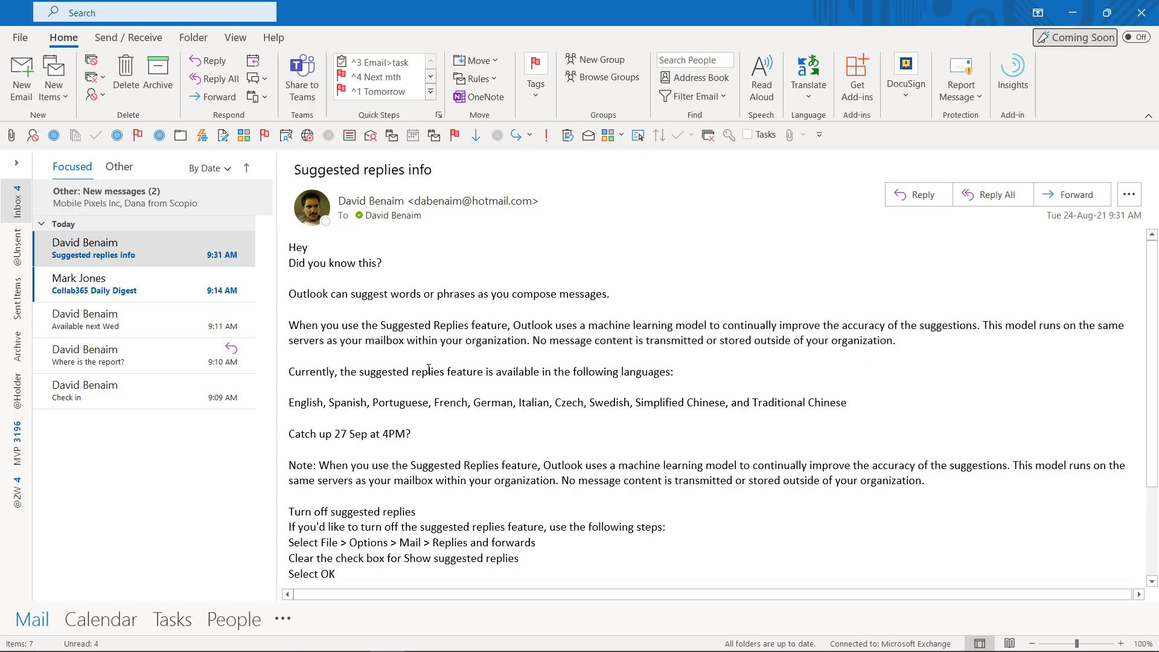
scroll(464, 381, "down", 3)
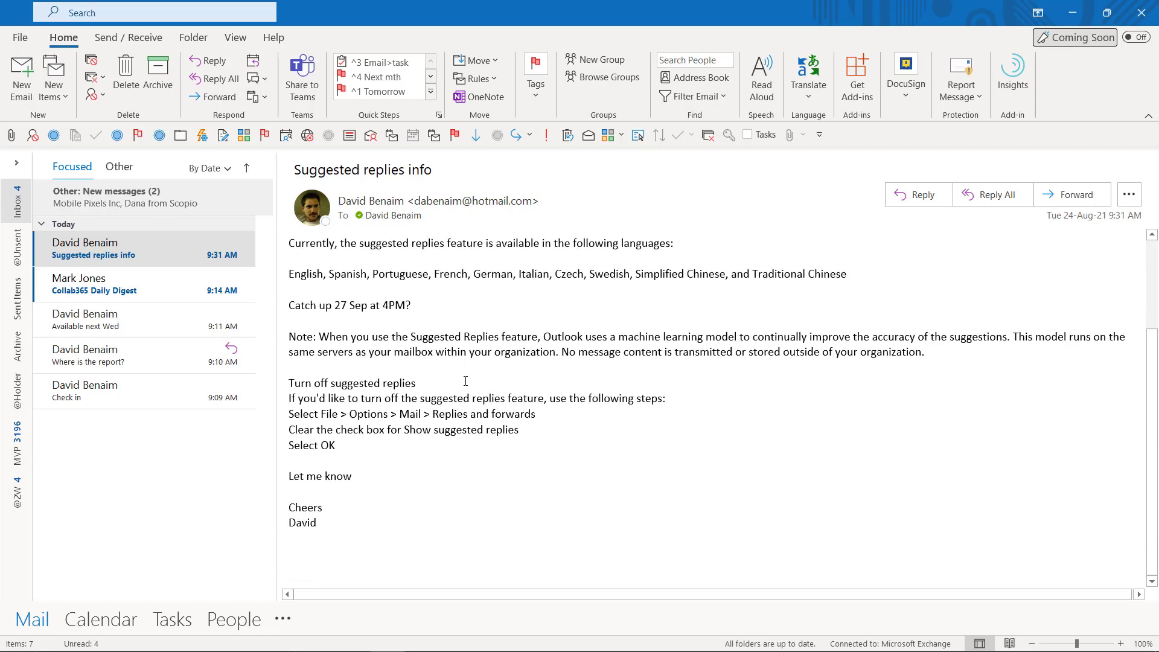
scroll(422, 432, "up", 3)
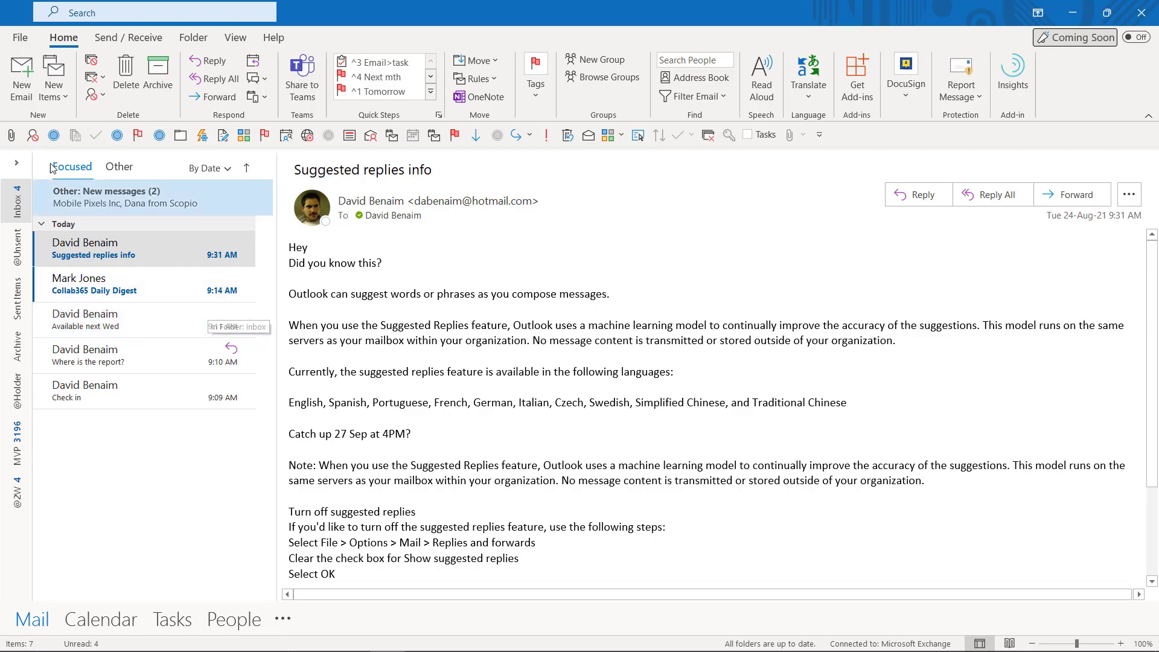
Step: Turn off "Show suggested replies" under the Replies and forwards mail options and save the change
left_click(20, 37)
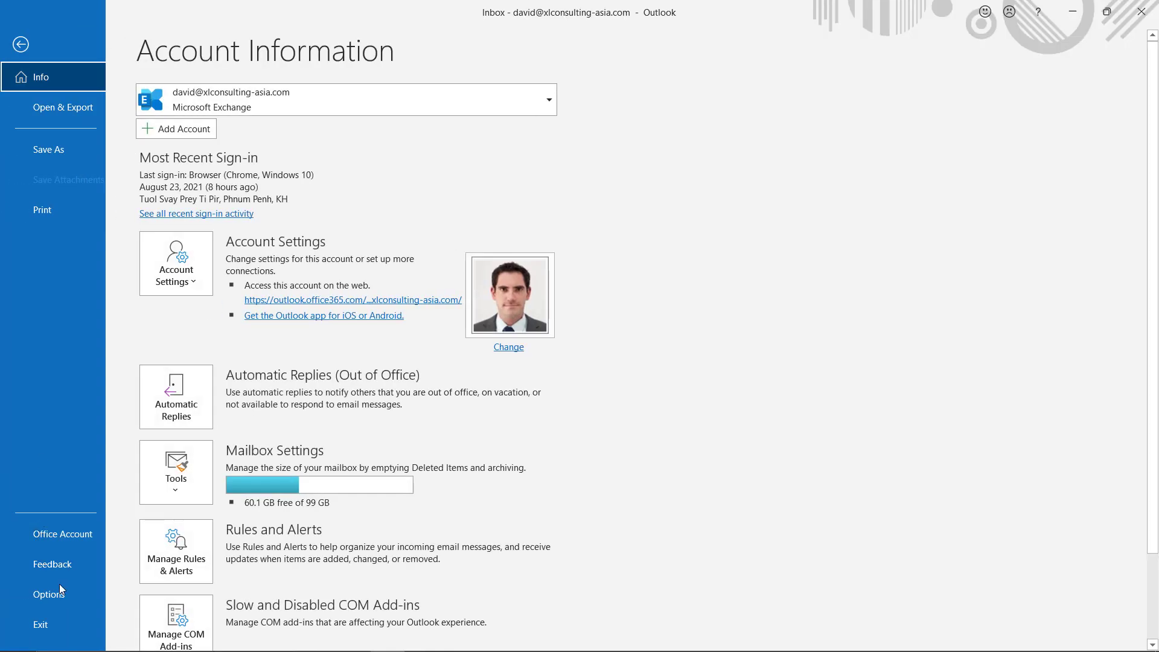
left_click(67, 600)
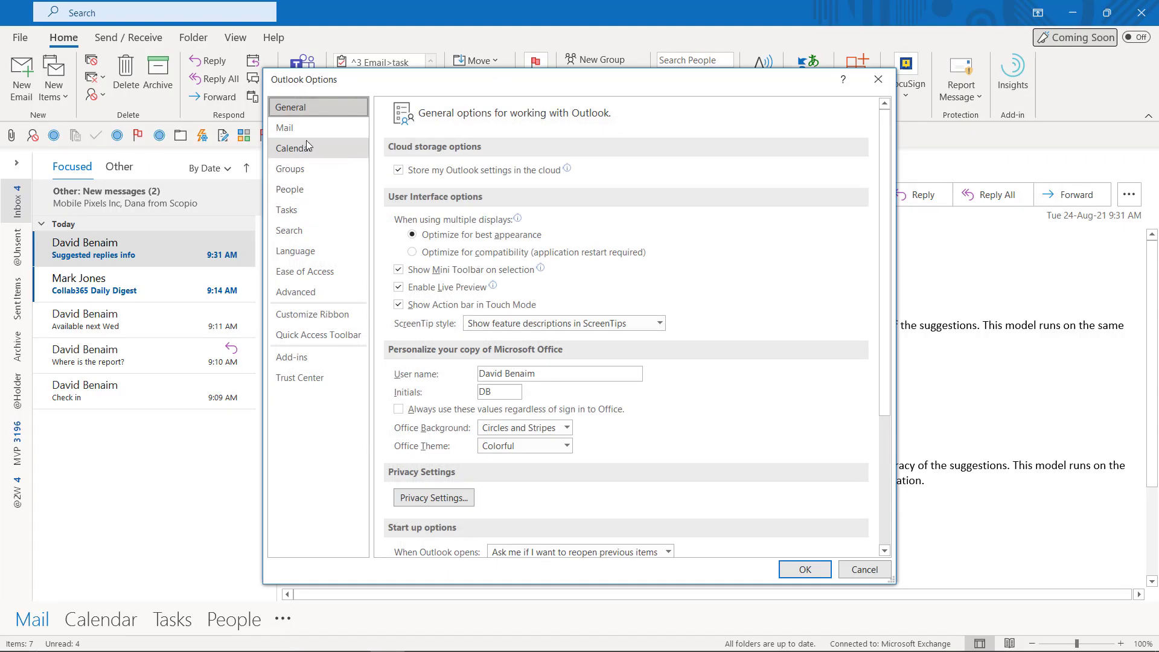
left_click(310, 129)
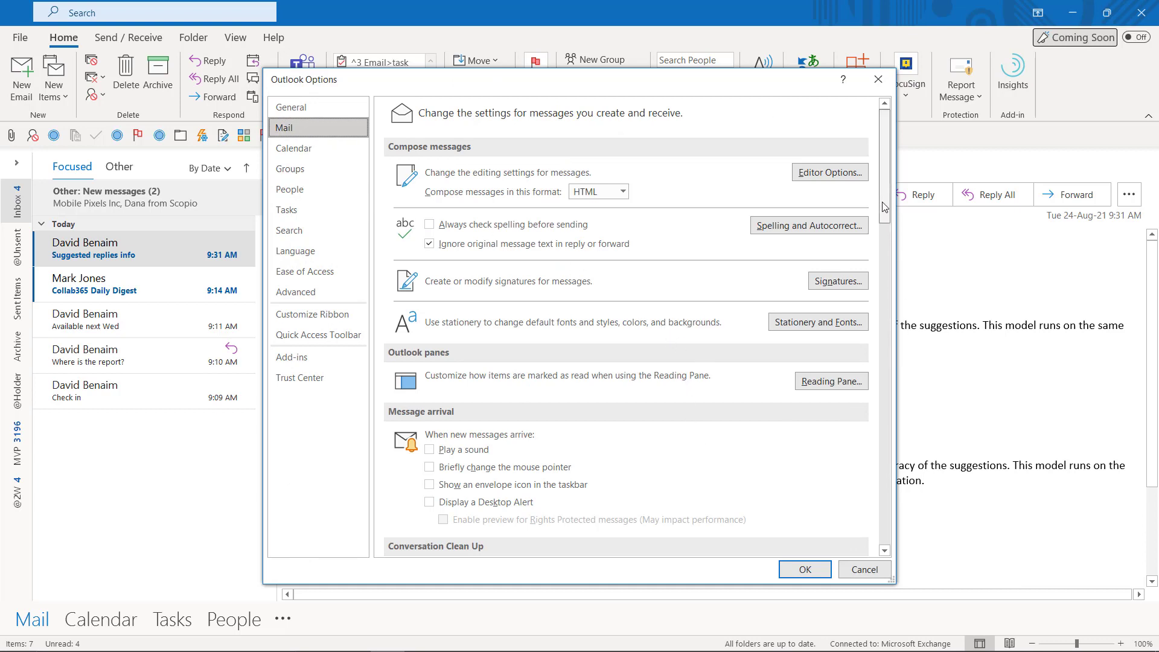
left_click_drag(886, 207, 886, 347)
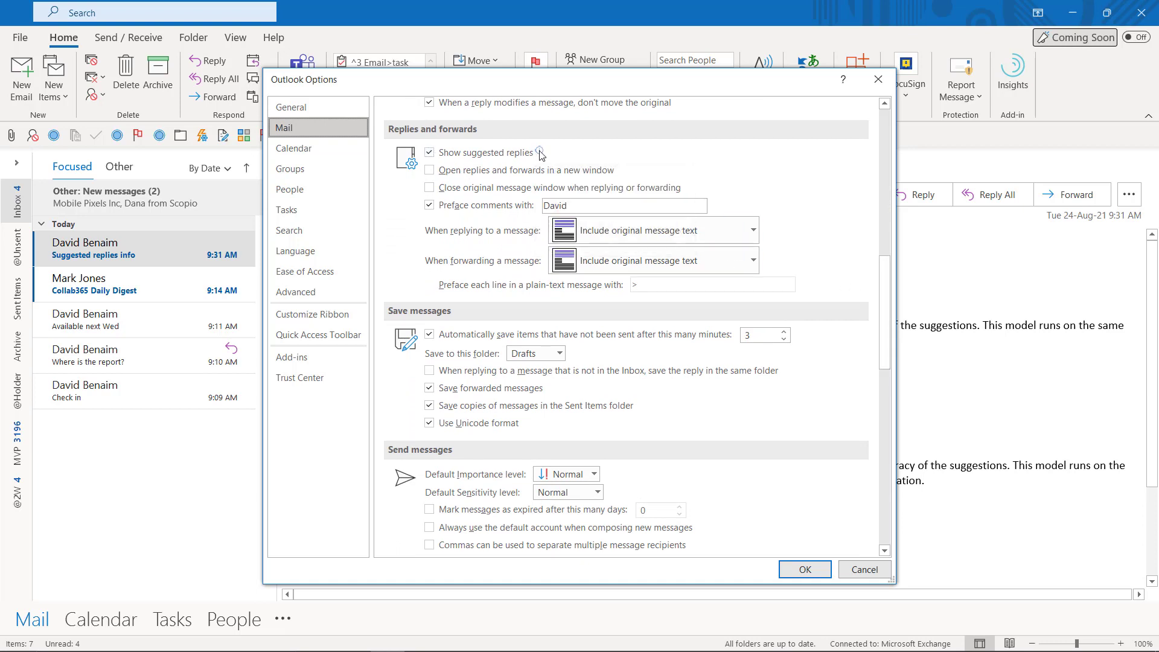
mouse_move(541, 155)
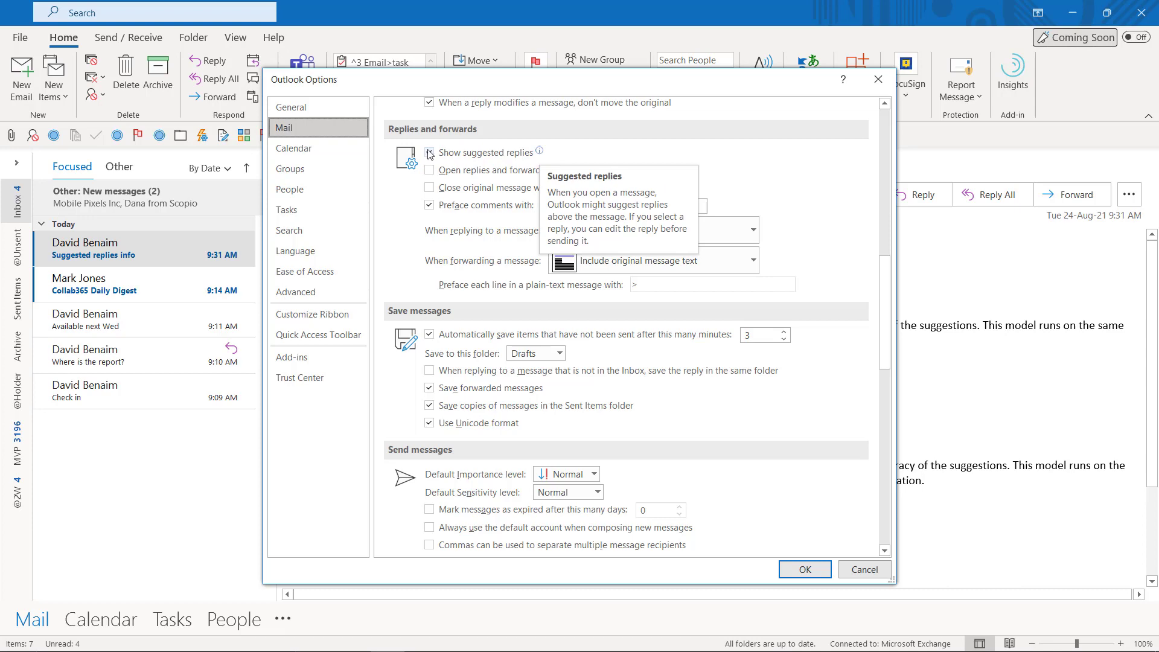
left_click(430, 153)
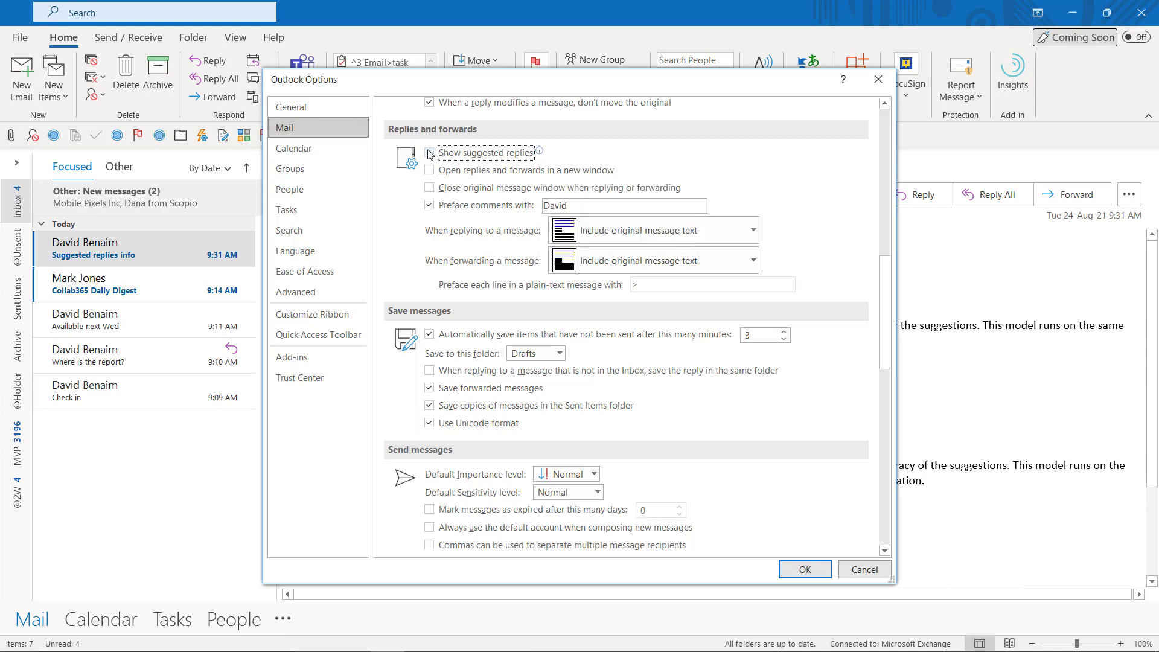
left_click(803, 571)
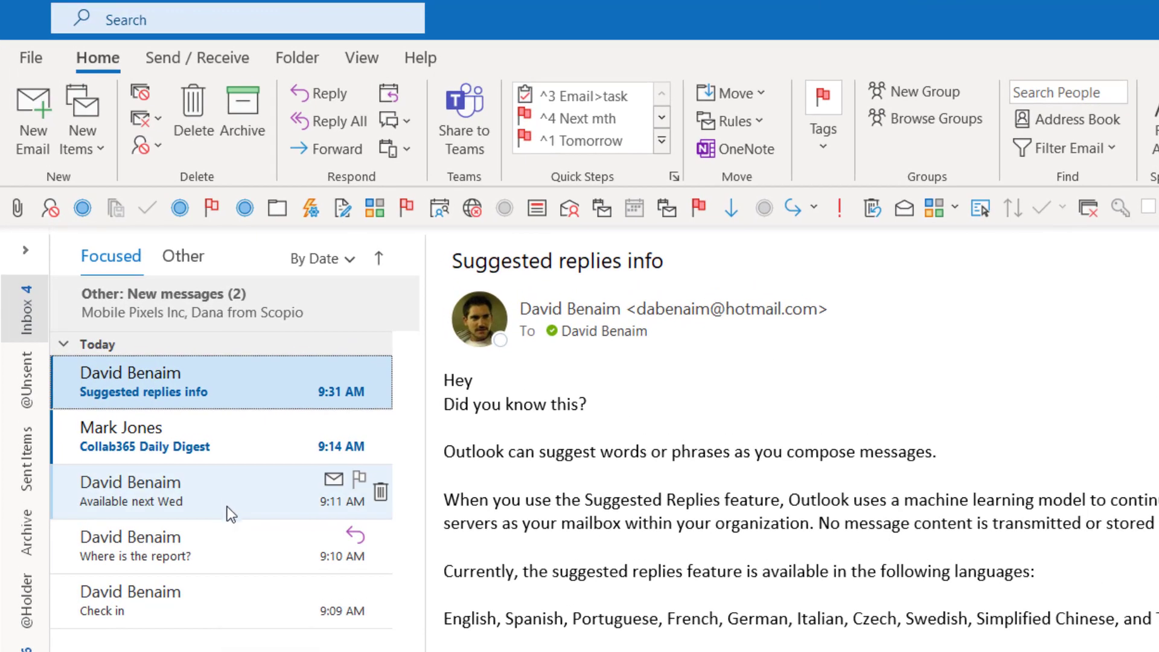
Step: Reply to the "Available next Wed" email with the "^2 OK great" Quick Step
left_click(230, 487)
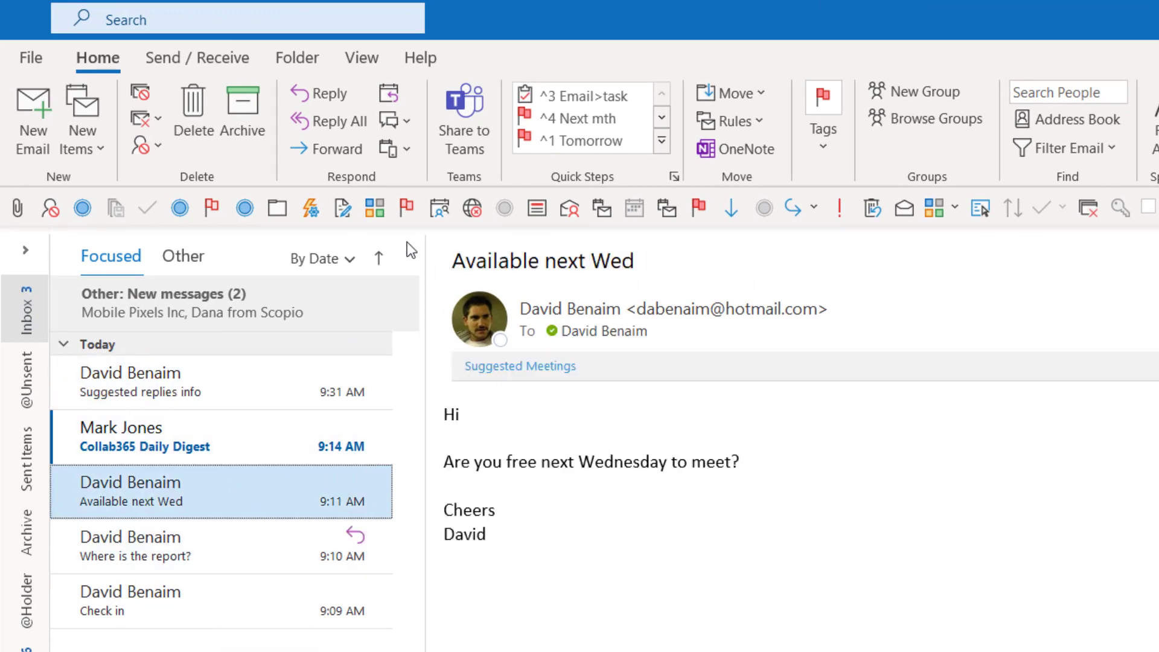
left_click(662, 141)
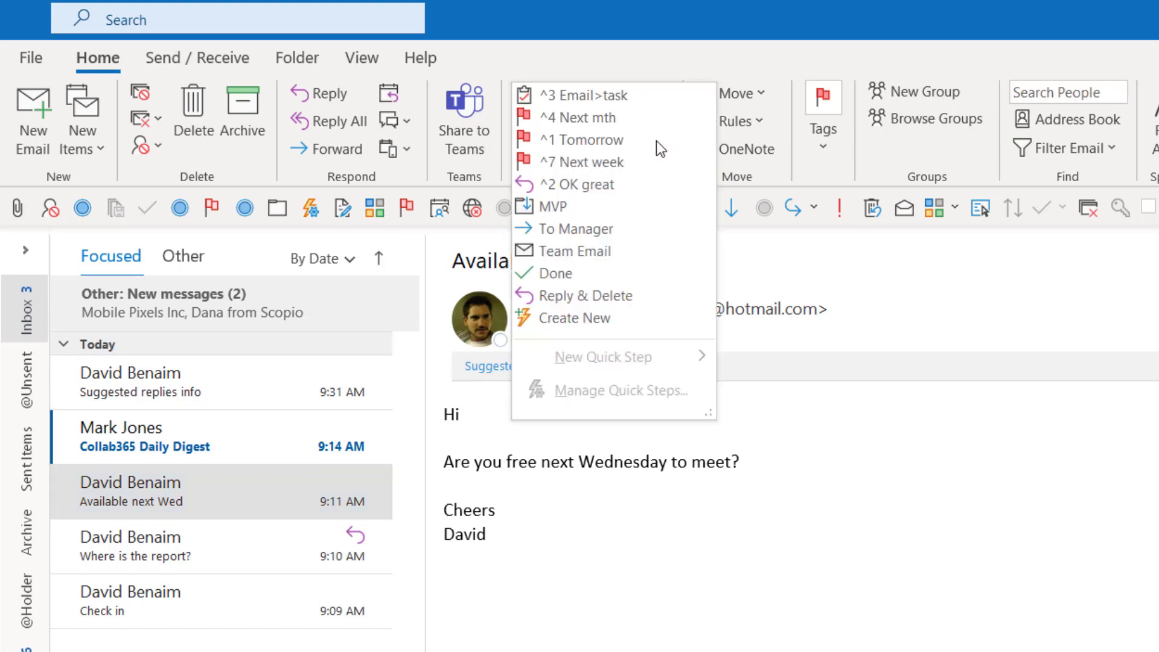
left_click(588, 185)
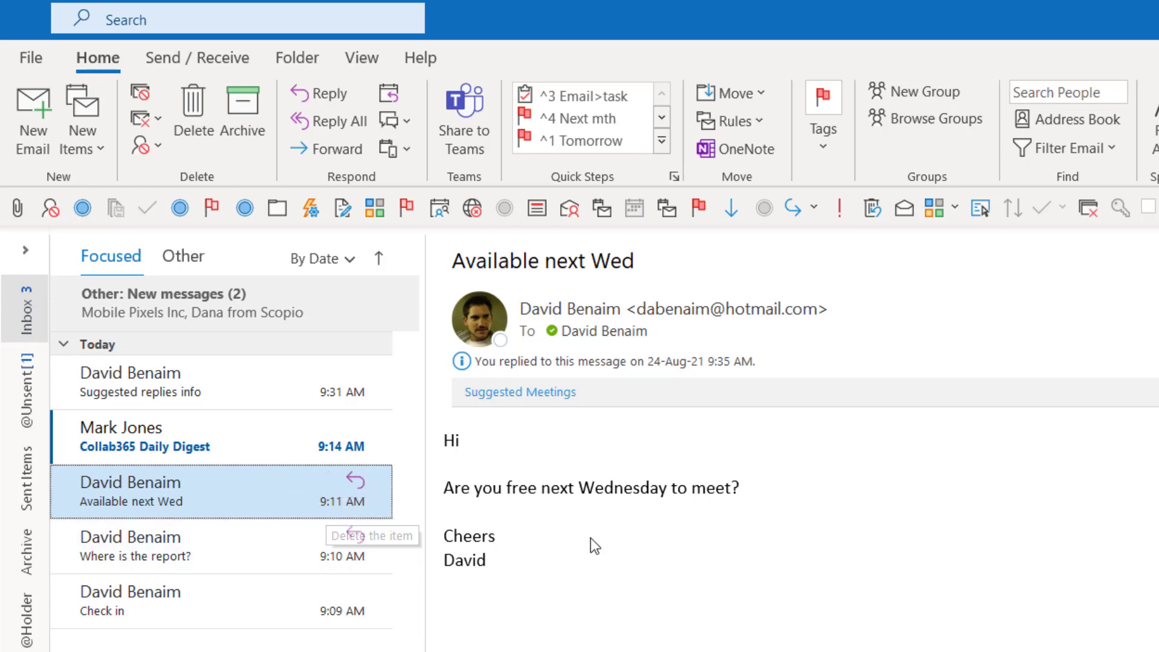
left_click(27, 389)
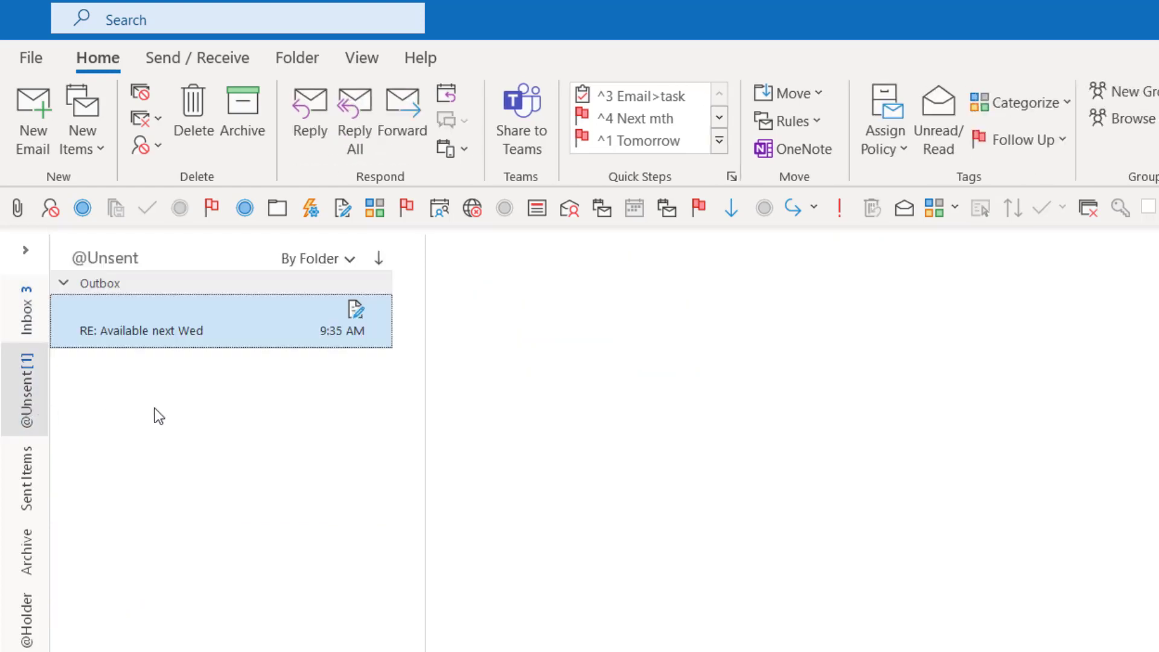
double_click(215, 326)
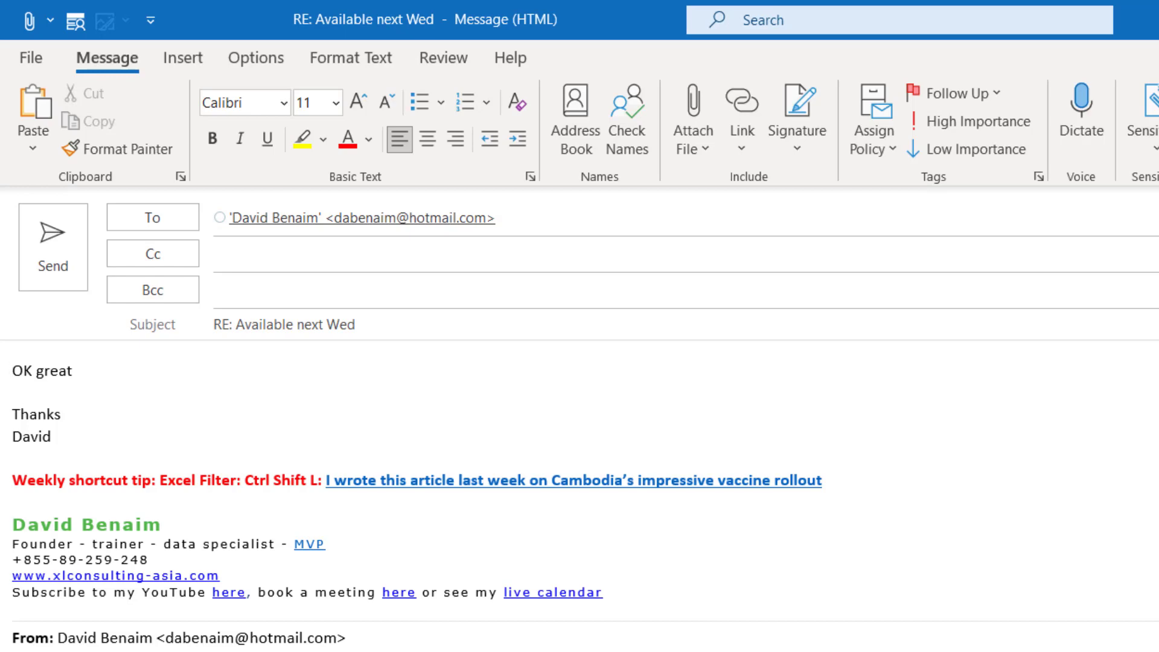
key("ctrl+Return")
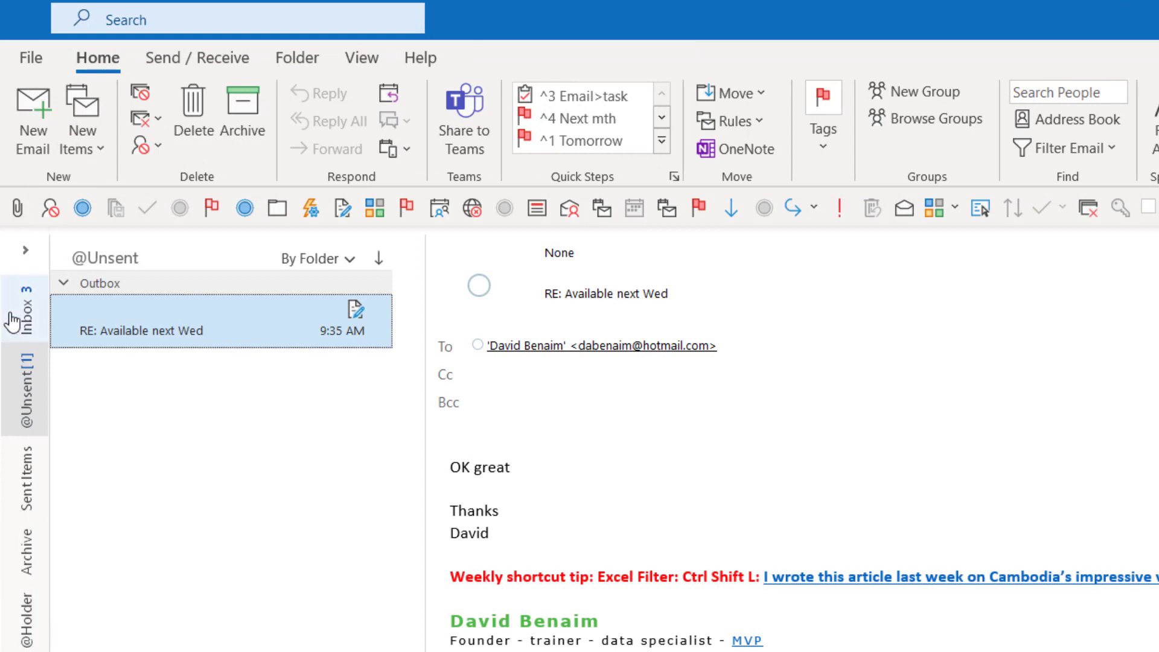
left_click(23, 317)
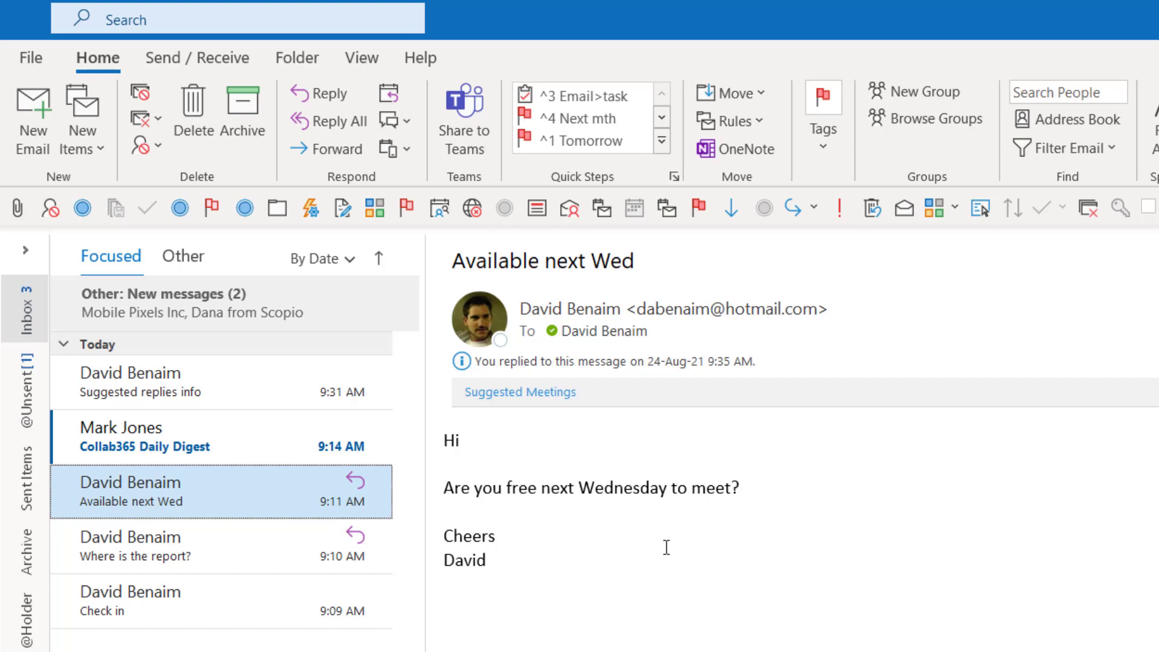
Step: View the "Where is the report?" and "Check in" emails, ending on "Where is the report?"
left_click(215, 555)
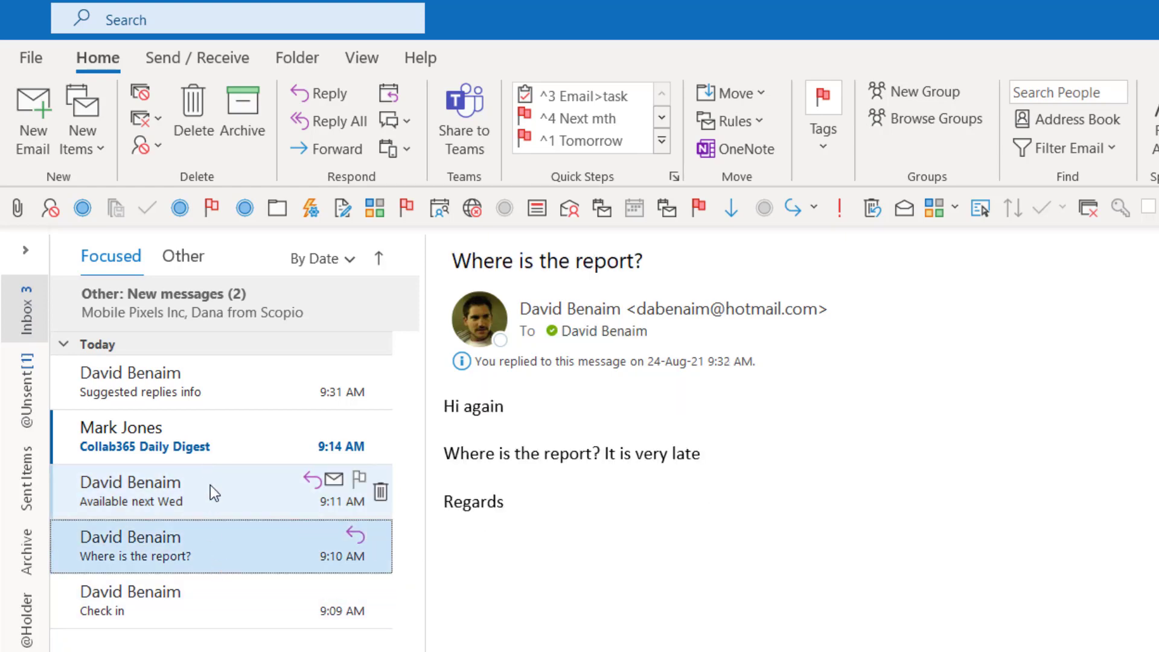
left_click(190, 609)
left_click(198, 560)
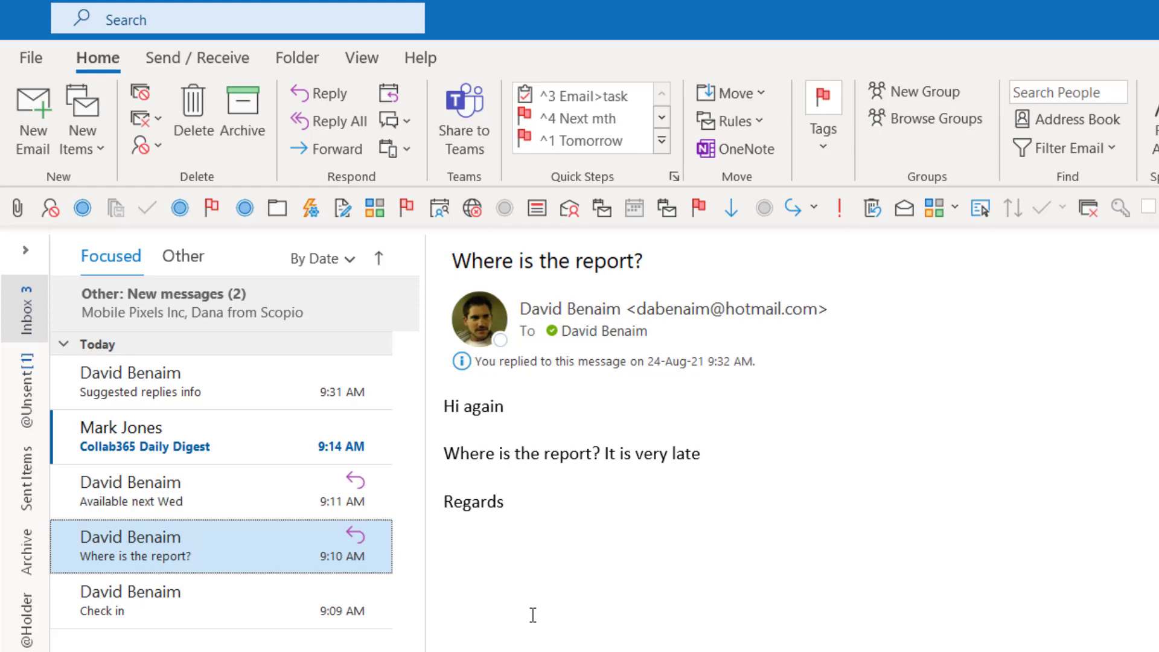
Step: Examine the actions and shortcut keys of the existing Quick Steps, from "^3 Email>task" through "MVP"
left_click(674, 176)
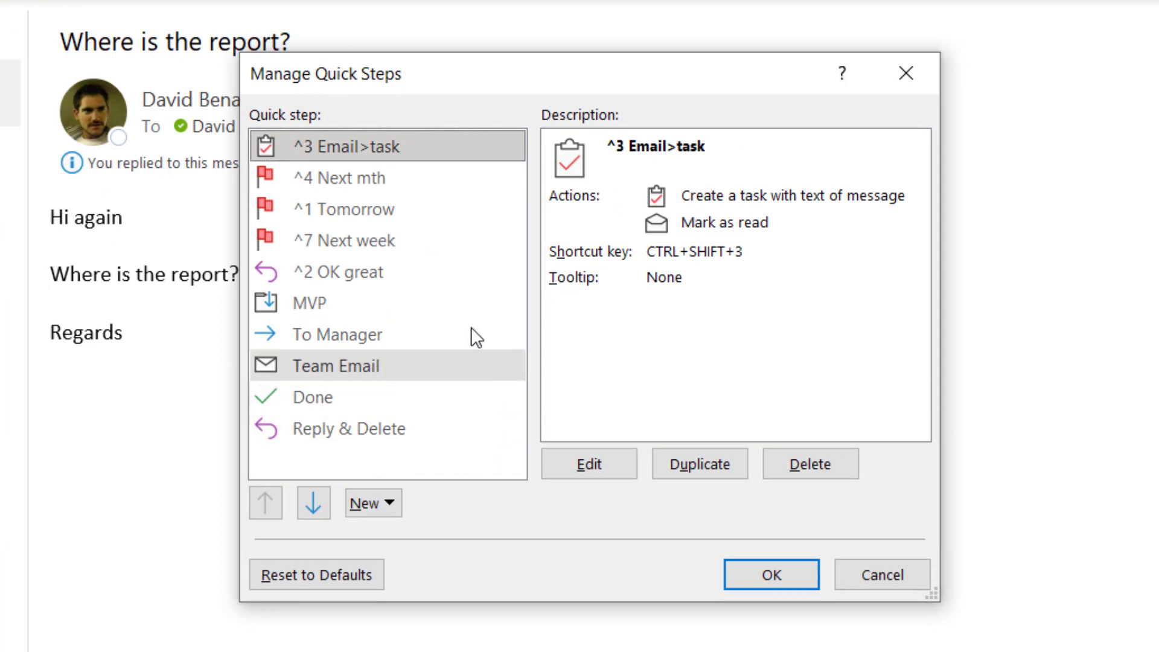
left_click(389, 176)
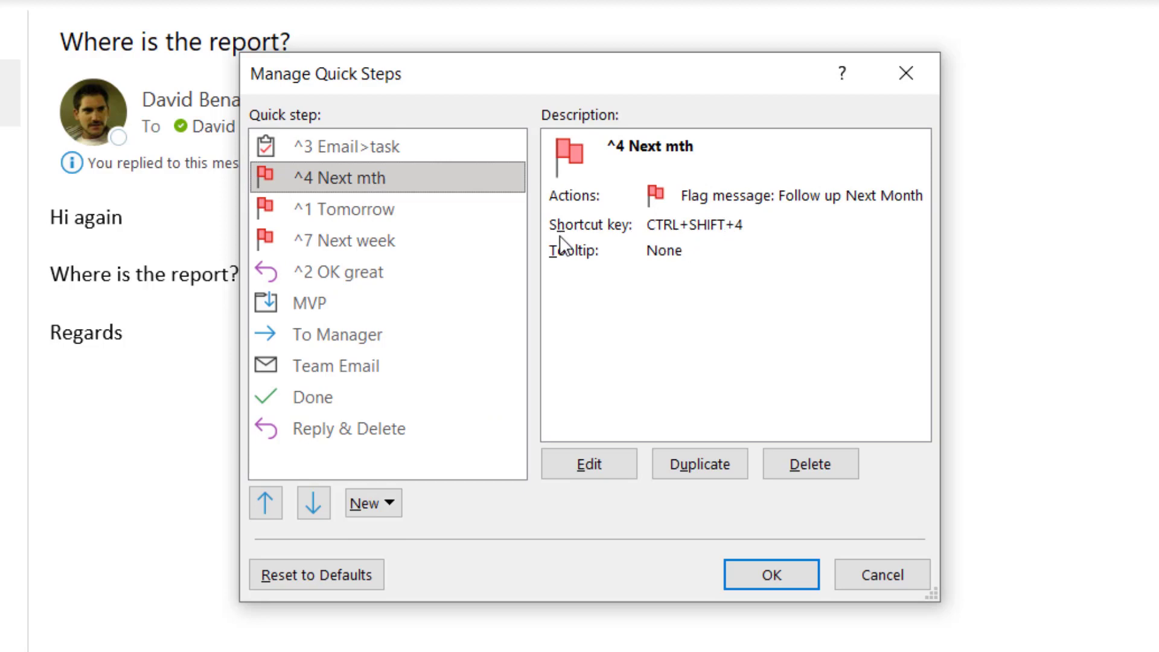
left_click(398, 206)
left_click(402, 239)
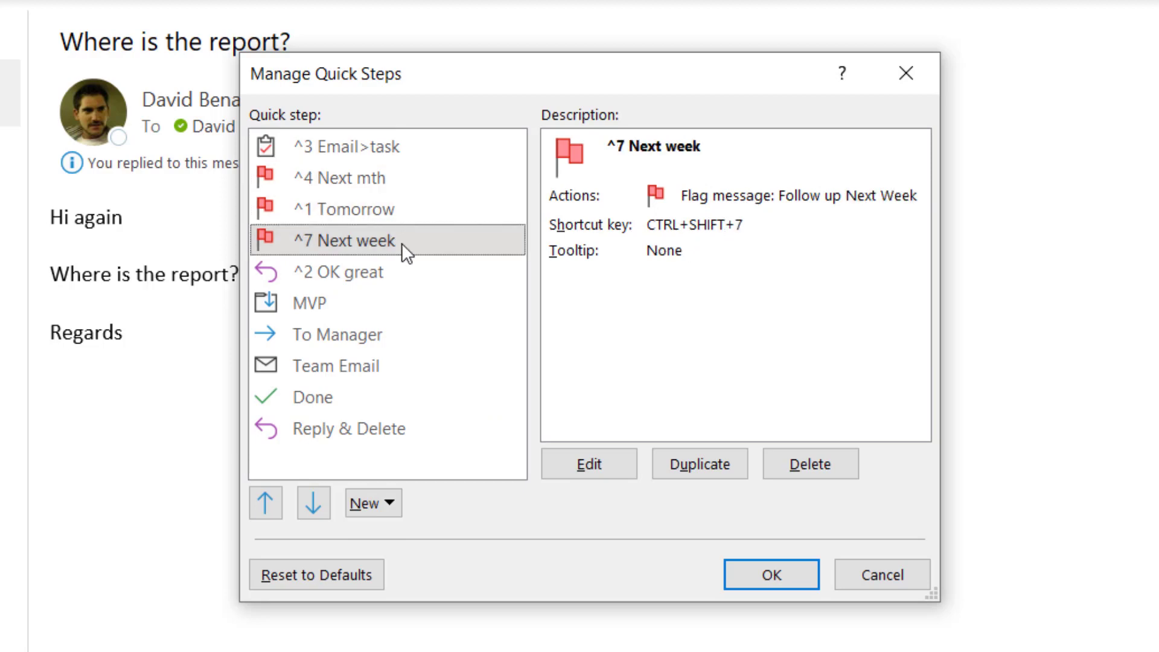
left_click(386, 273)
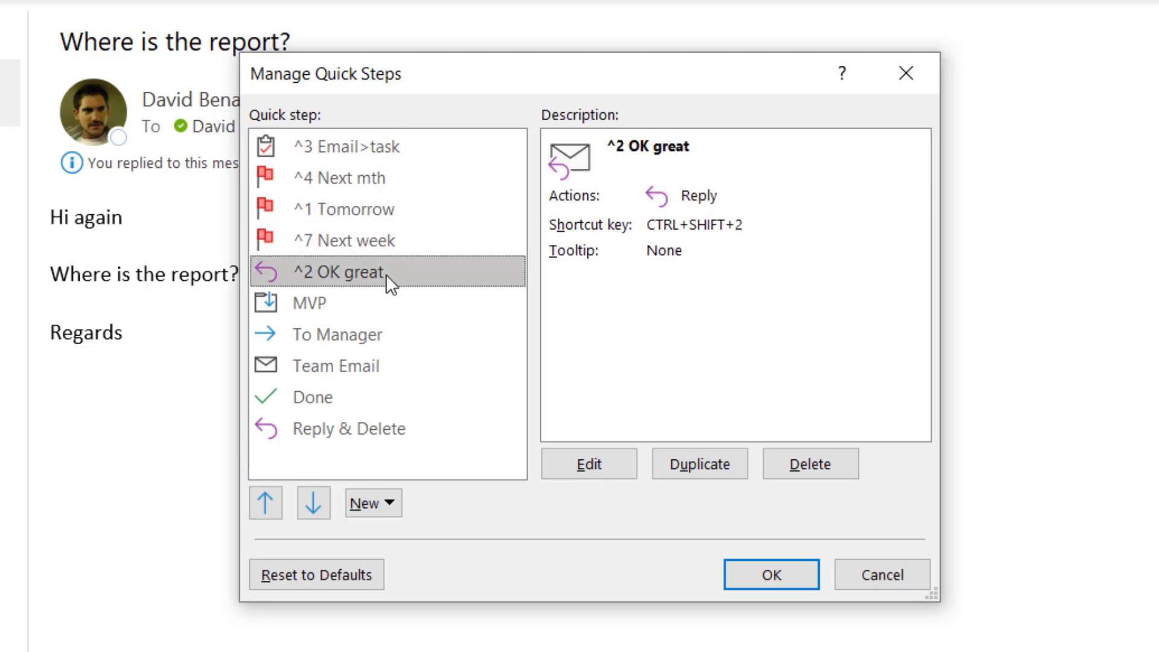
left_click(368, 303)
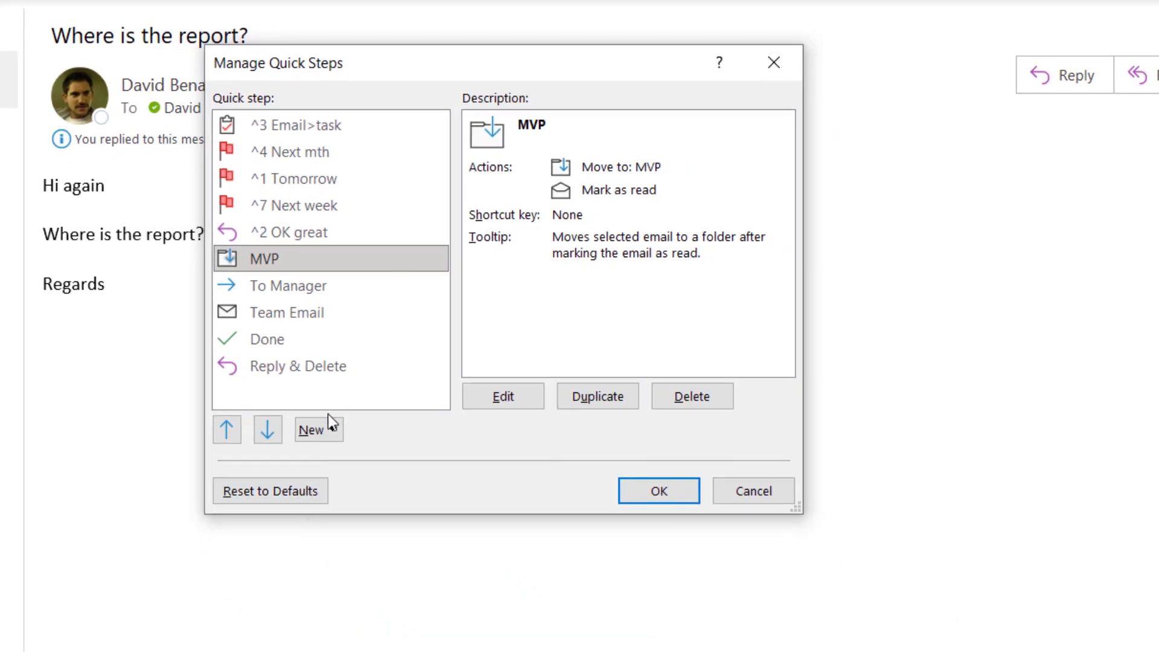
Step: Create a custom Quick Step named "Great" with Reply as its action
left_click(310, 435)
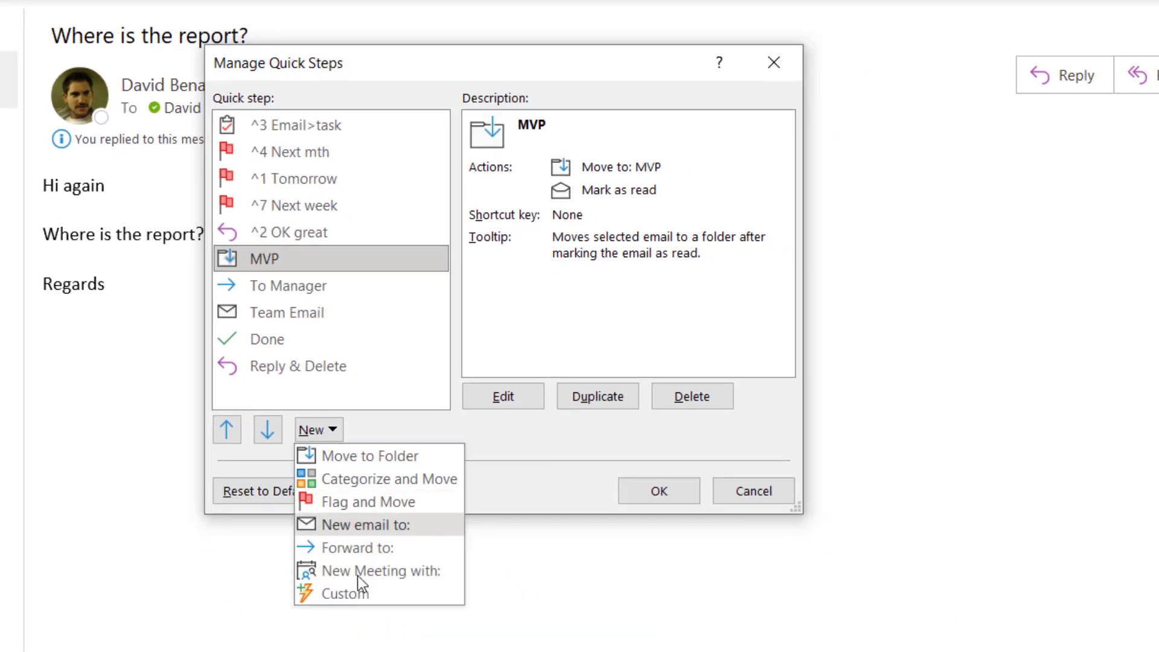
left_click(367, 595)
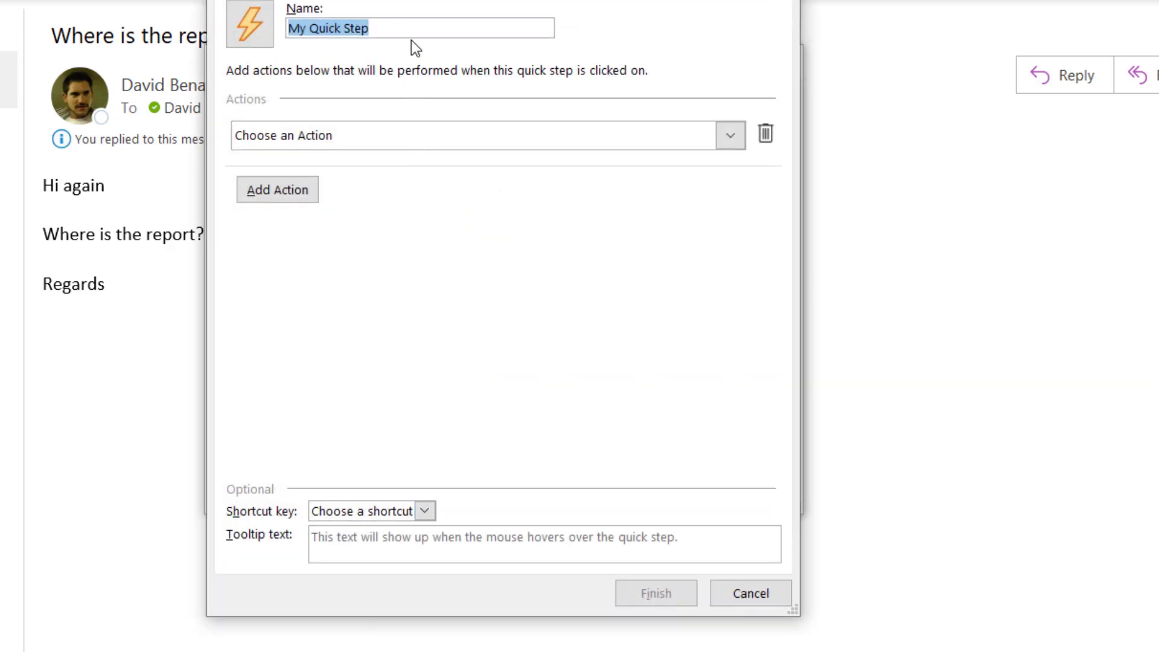
type("Great")
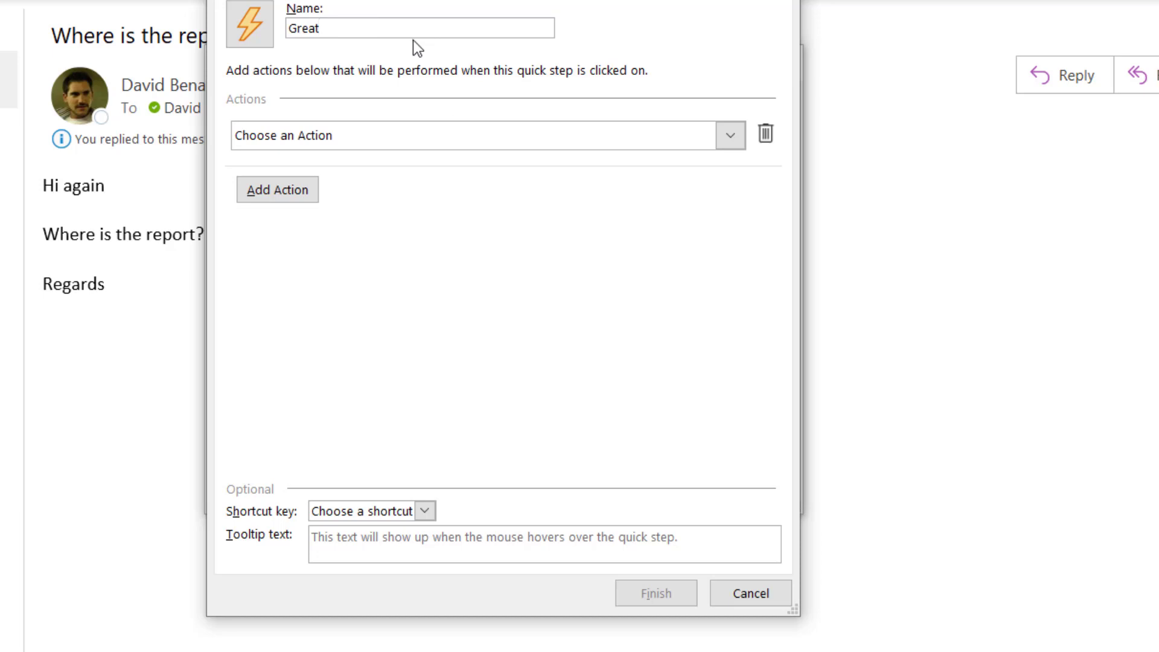
left_click(513, 145)
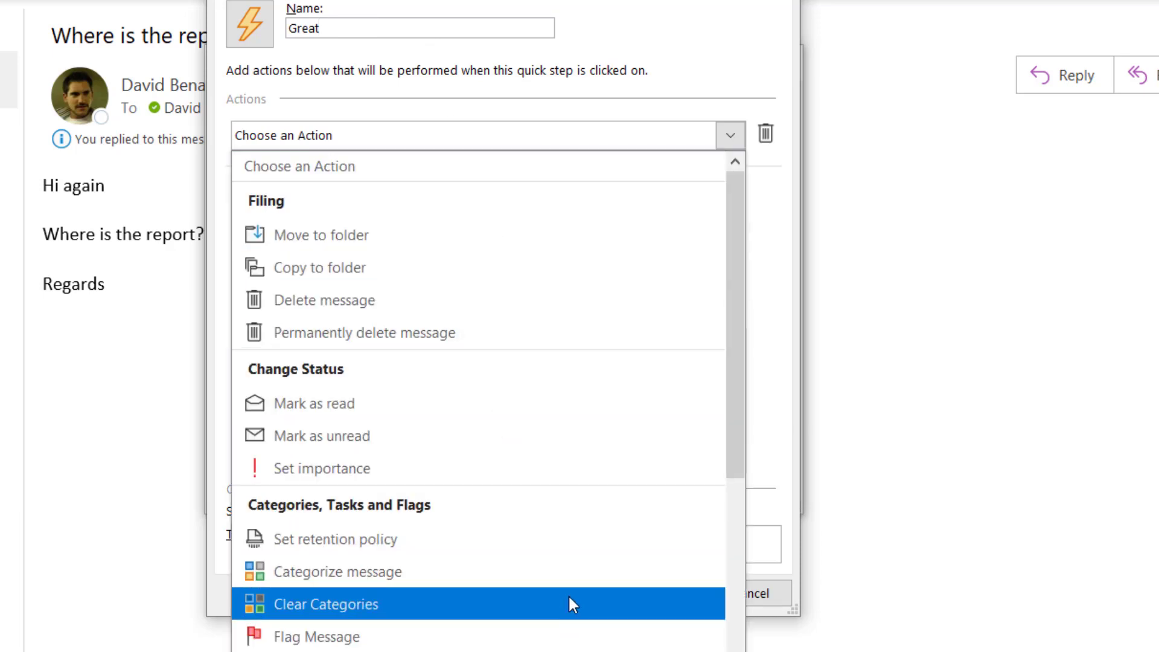
scroll(568, 595, "down", 5)
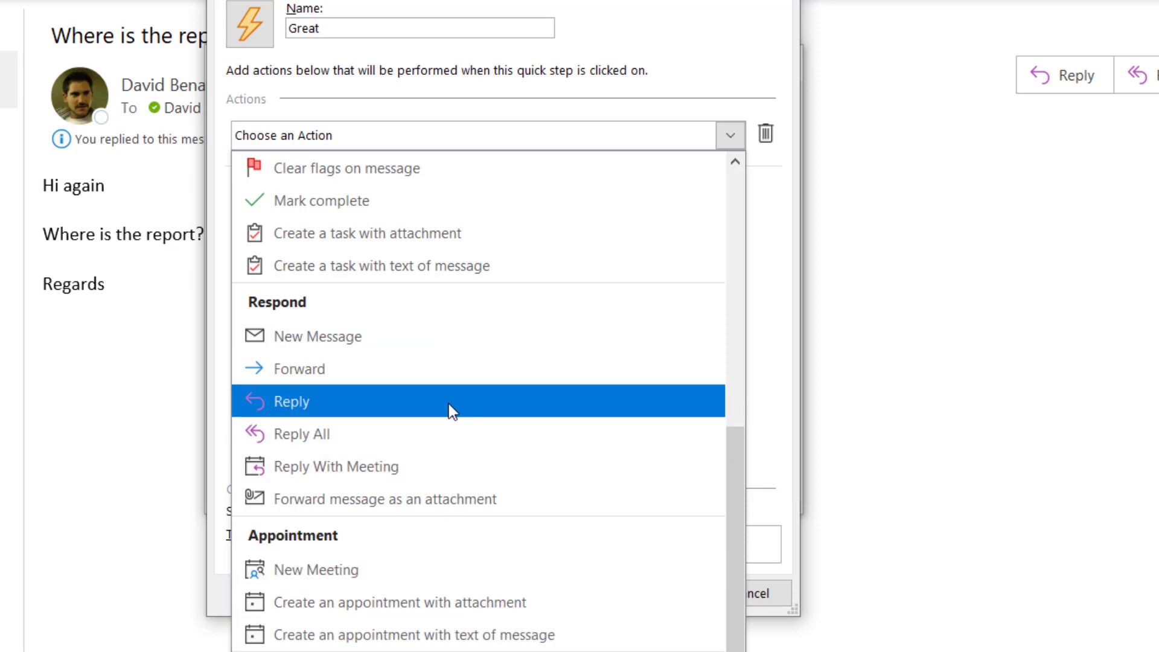
left_click(448, 402)
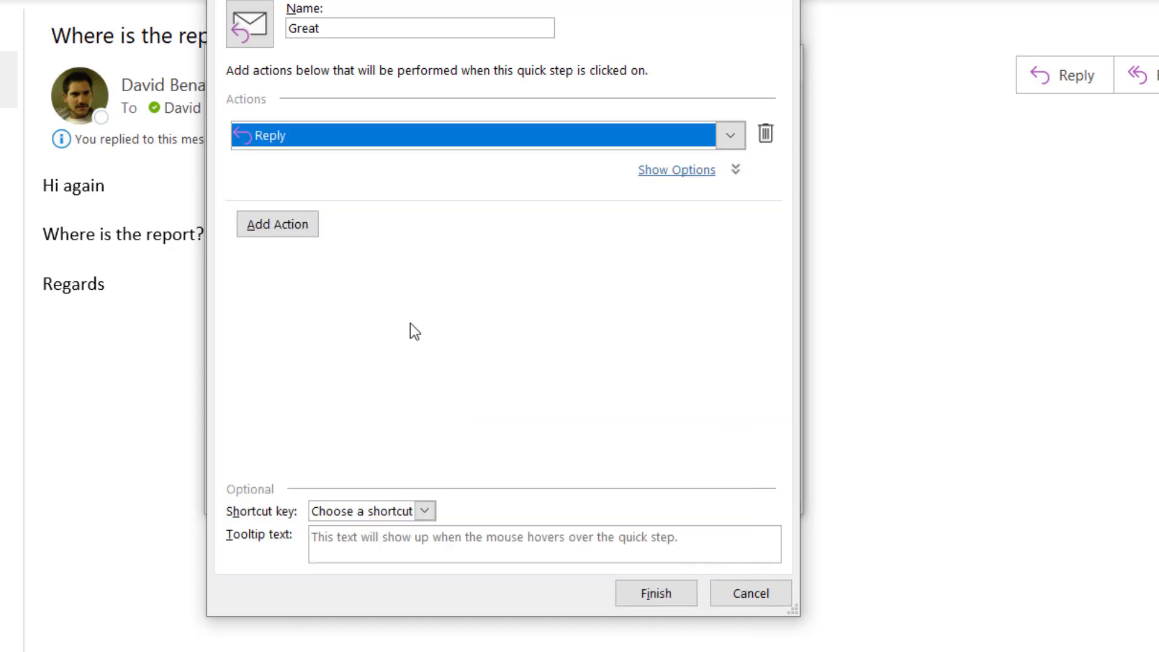
Step: Set the Reply action's text to "OK great", a blank line, "Thanks" and the sender's first name
left_click(654, 175)
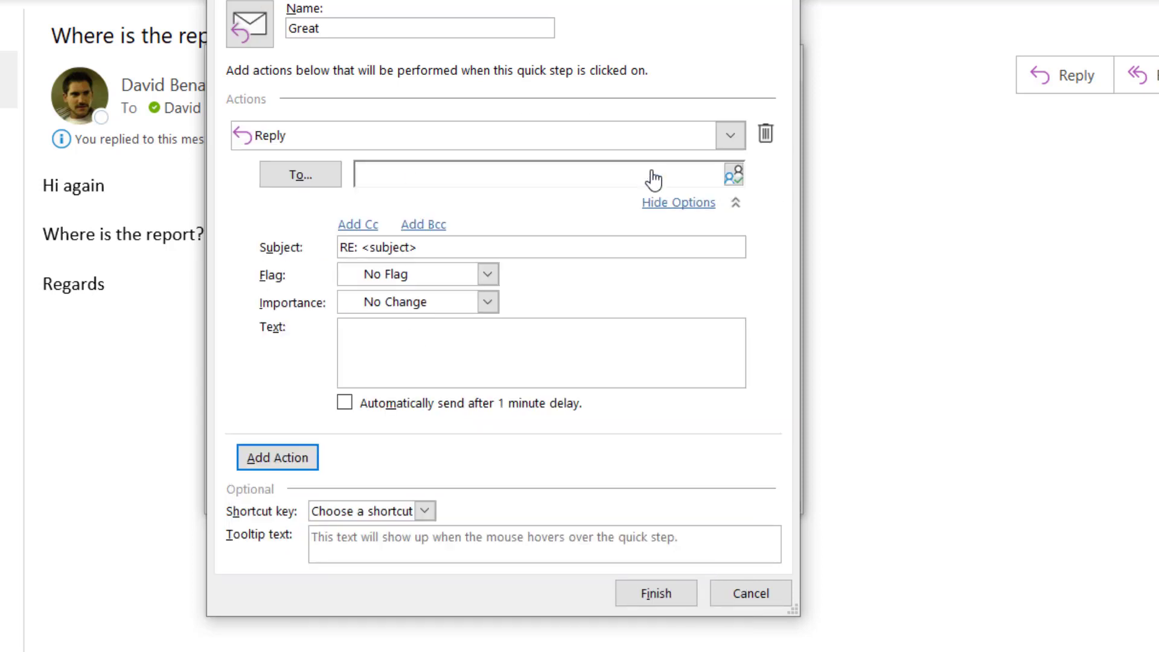
left_click(371, 349)
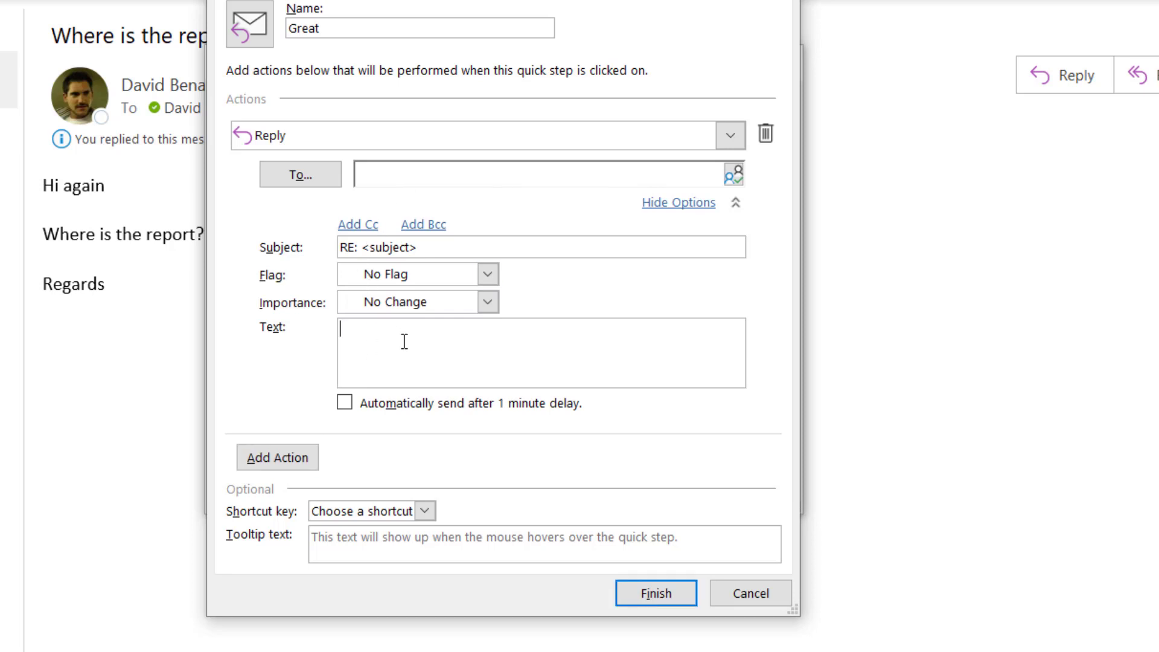
type("OKK")
key("BackSpace")
type("great")
key("Return")
key("Return")
type("Thanks")
key("Return")
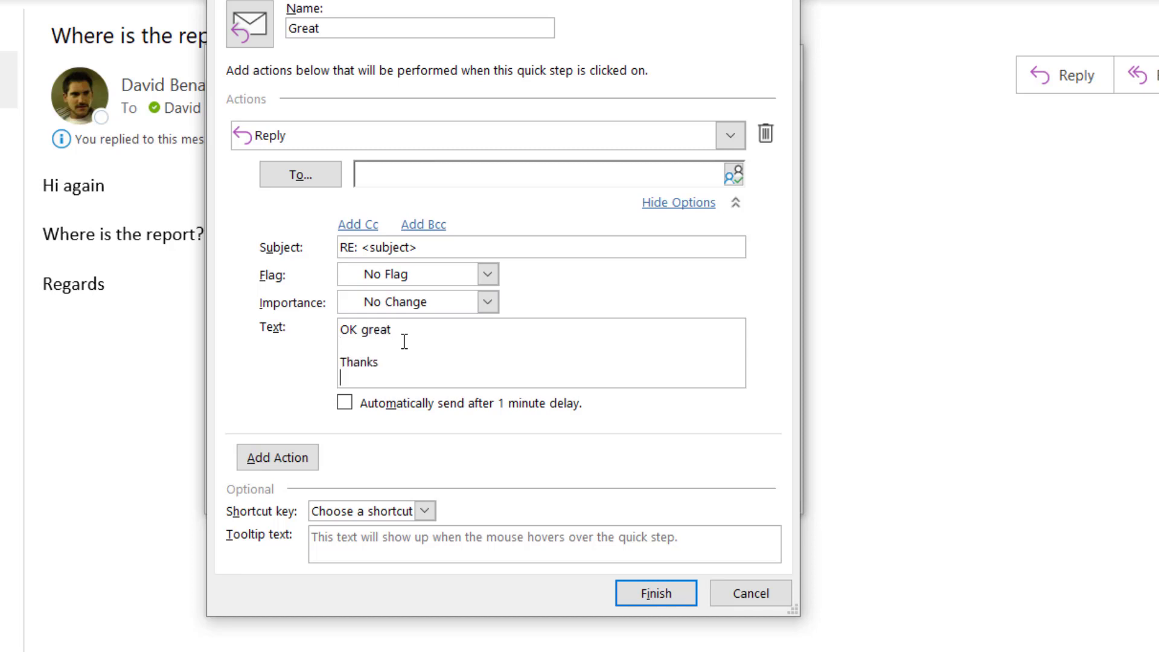
type("David")
Step: Enable automatic sending after a 1 minute delay, assign the shortcut CTRL+SHIFT+9, and save the new Quick Step
left_click(417, 515)
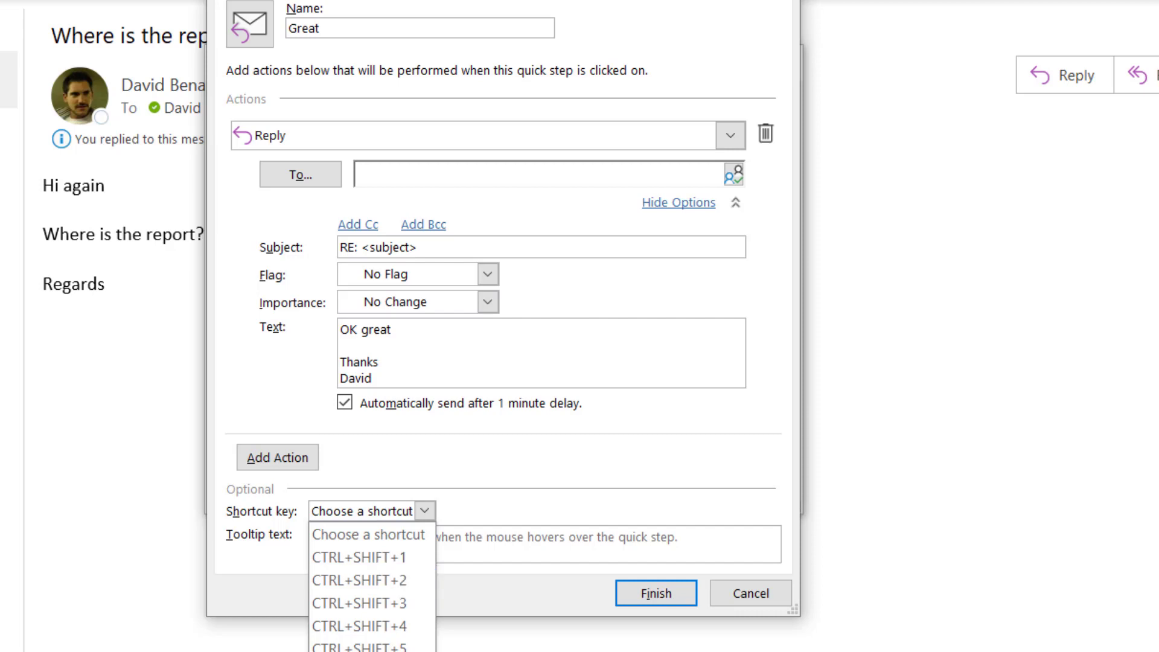
left_click(360, 649)
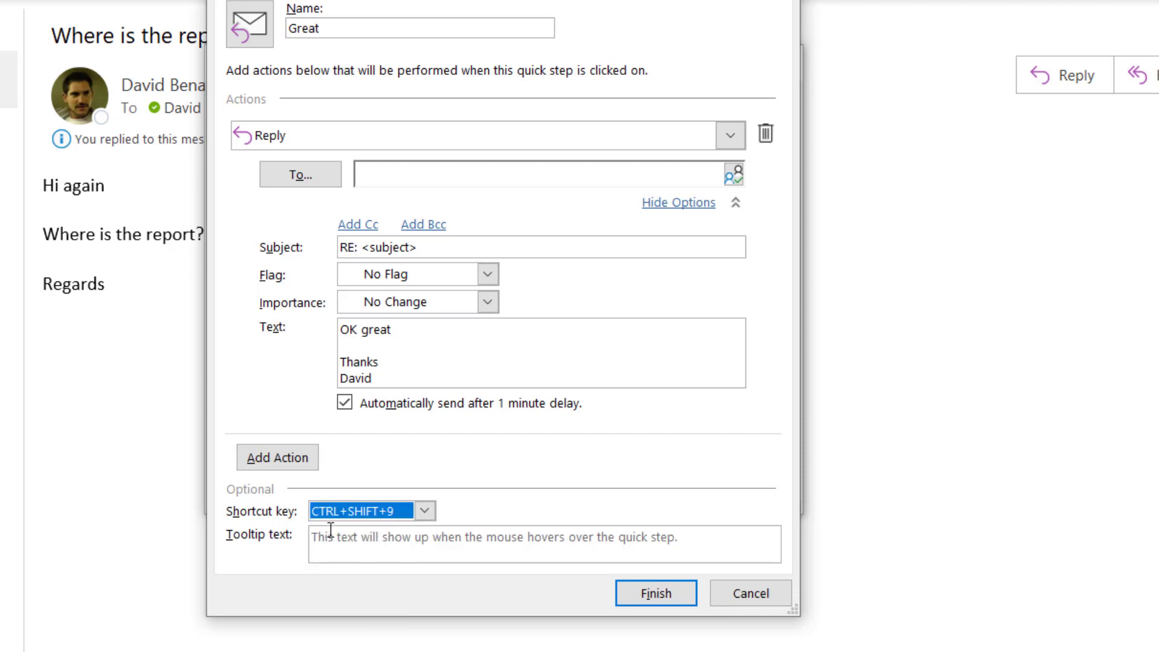
left_click(655, 595)
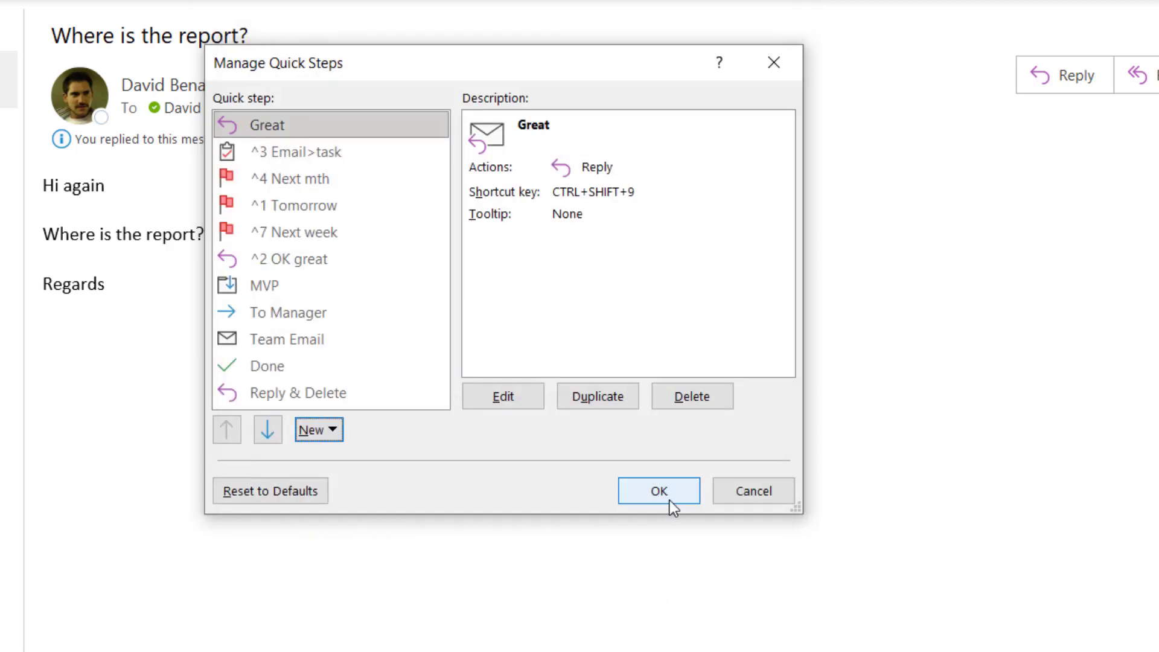
left_click(668, 492)
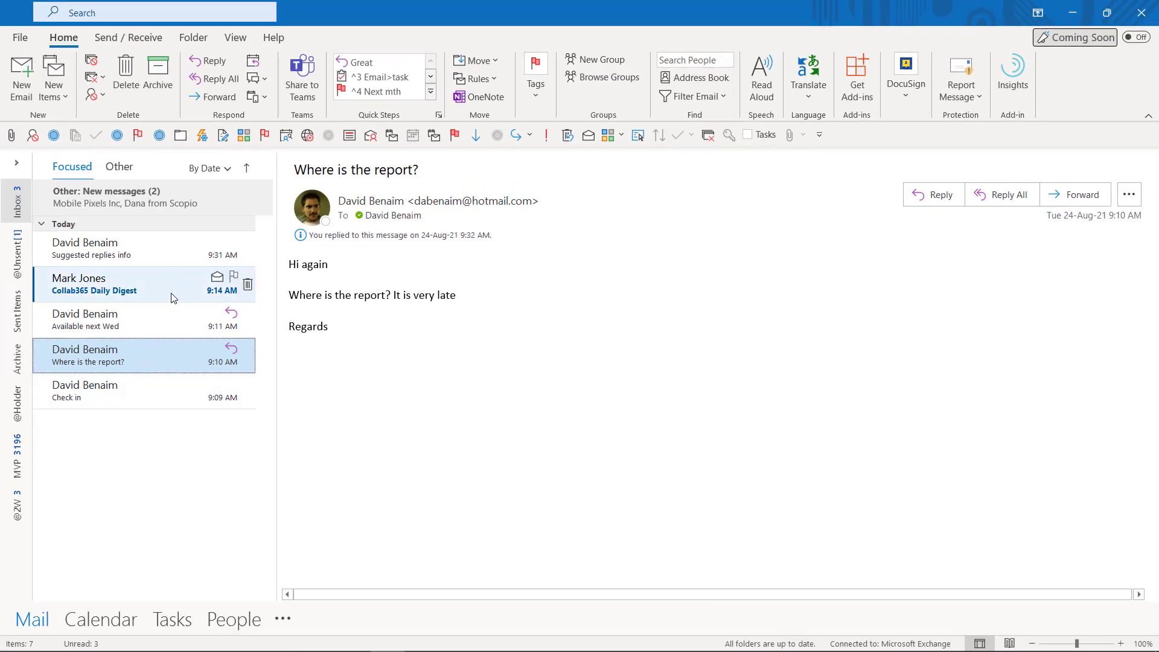
Step: Reply to the "Check in" email with the "Great" Quick Step
left_click(143, 391)
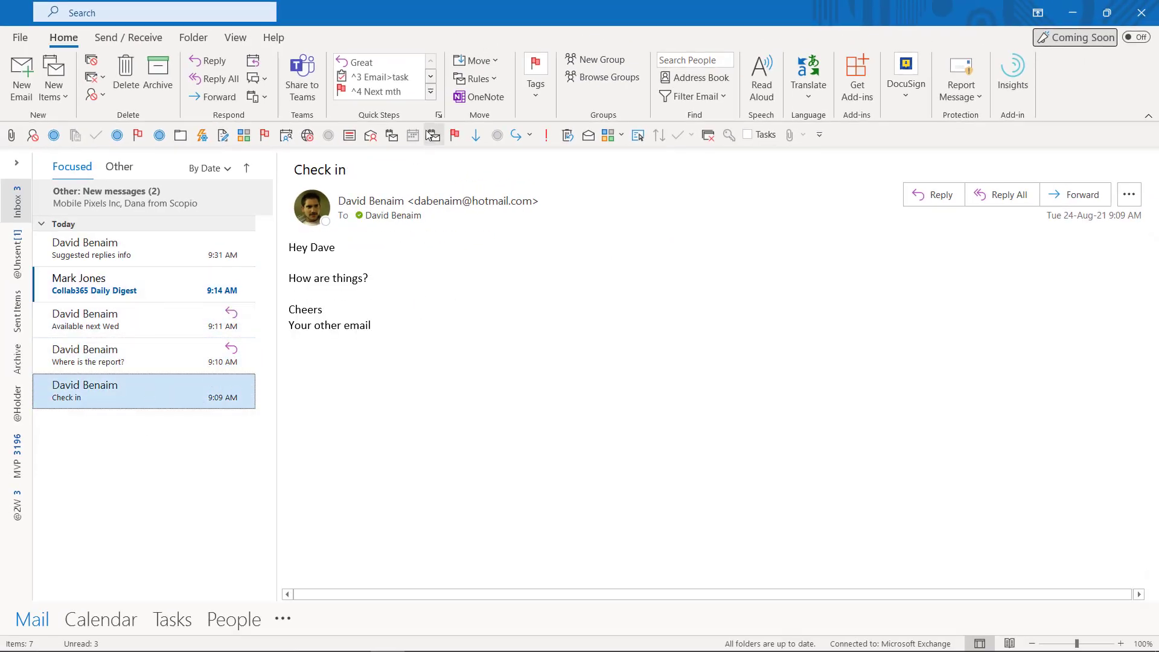
left_click(376, 63)
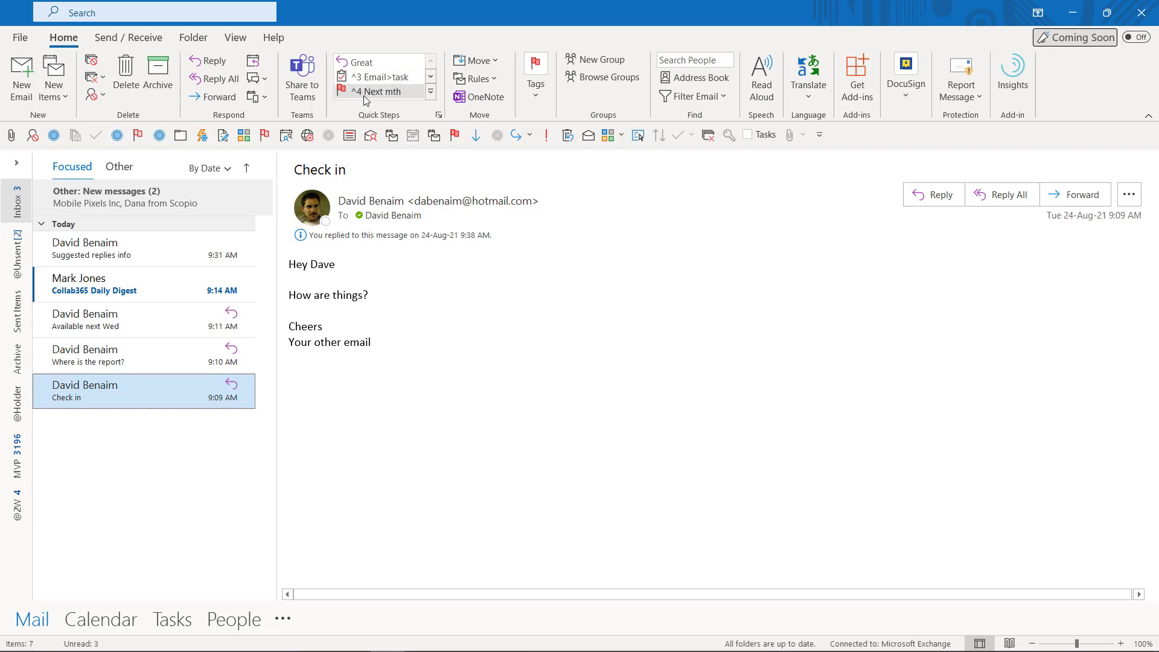
Step: Rename the "Great" Quick Step as "^9 Great" and save it
right_click(369, 62)
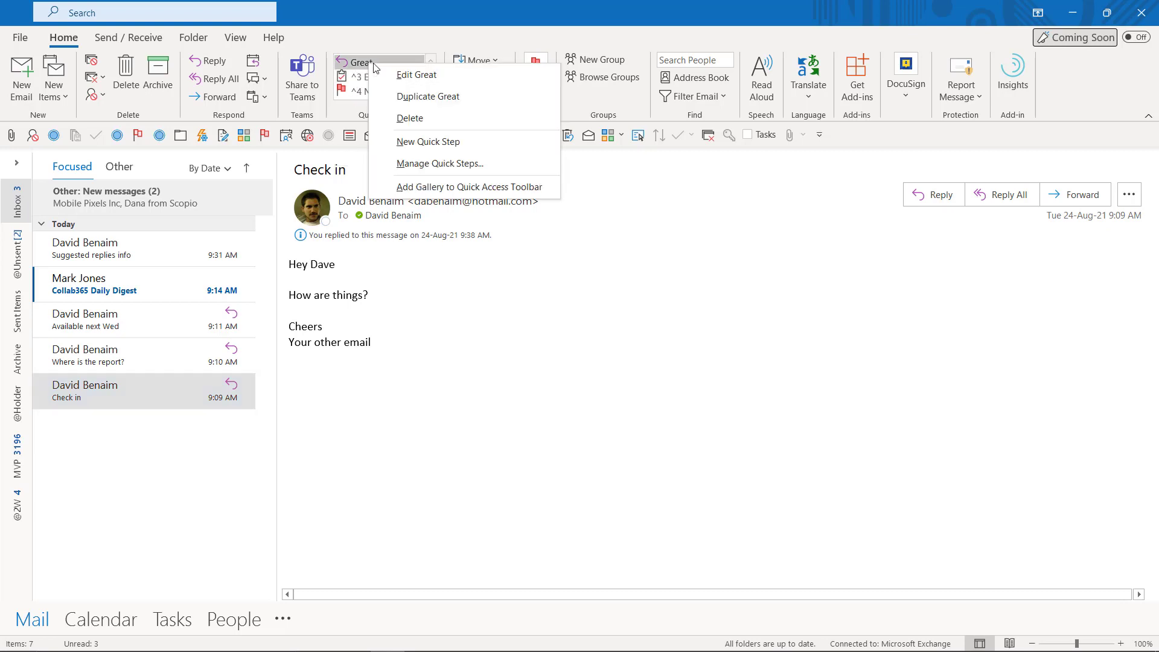
left_click(444, 74)
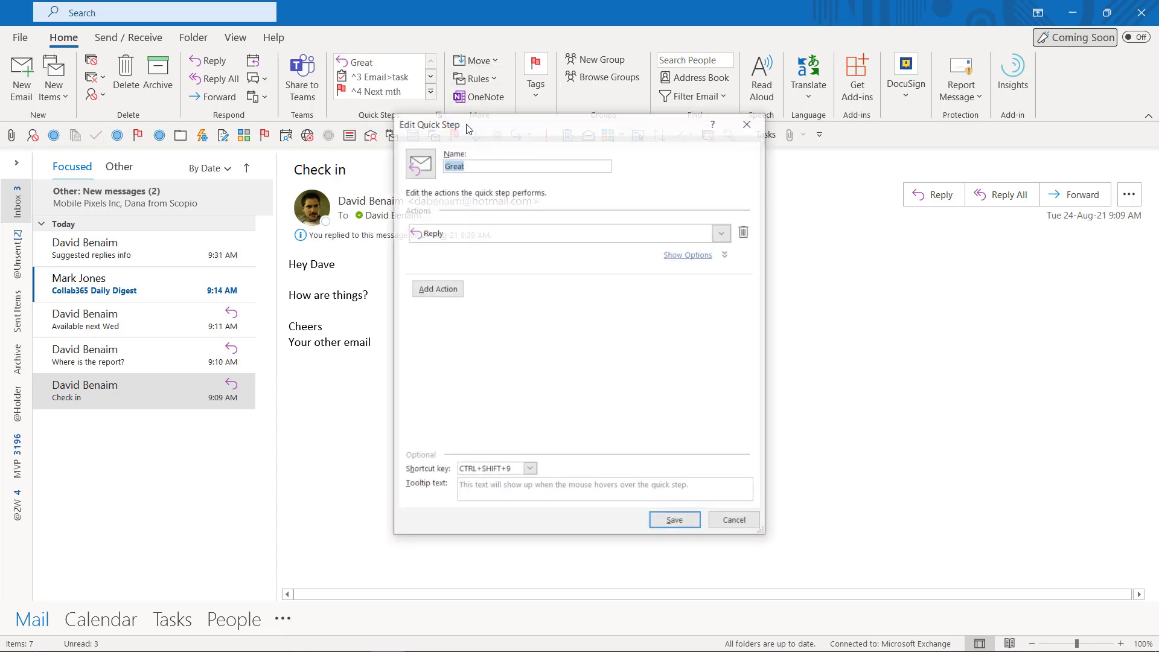
left_click(447, 166)
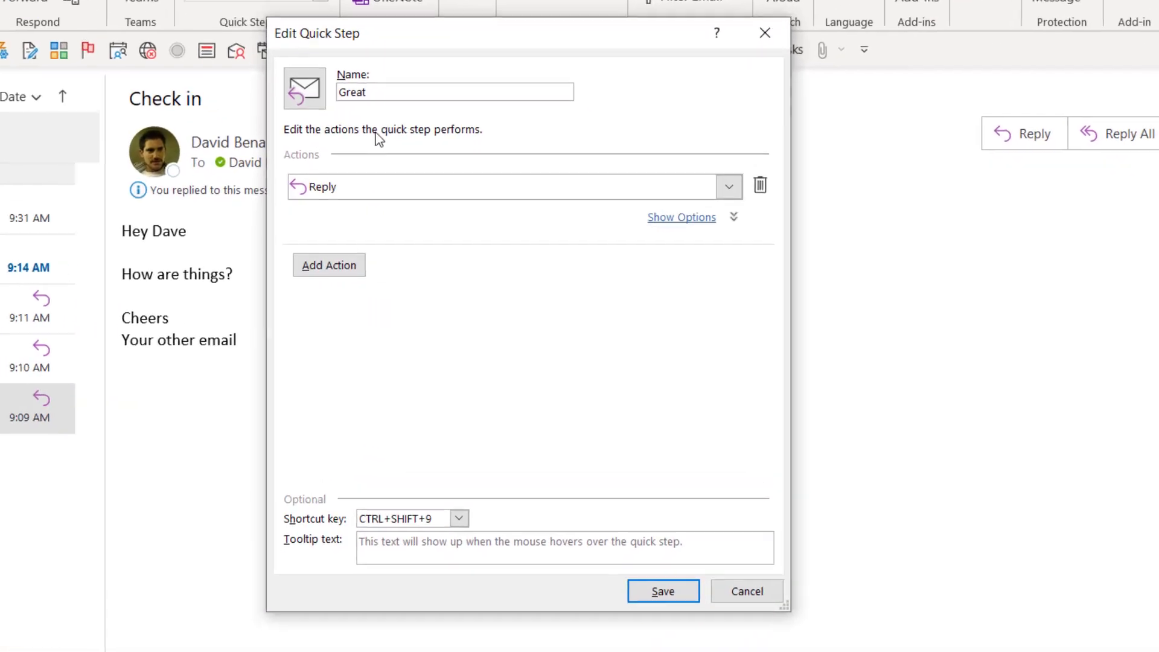
type("^")
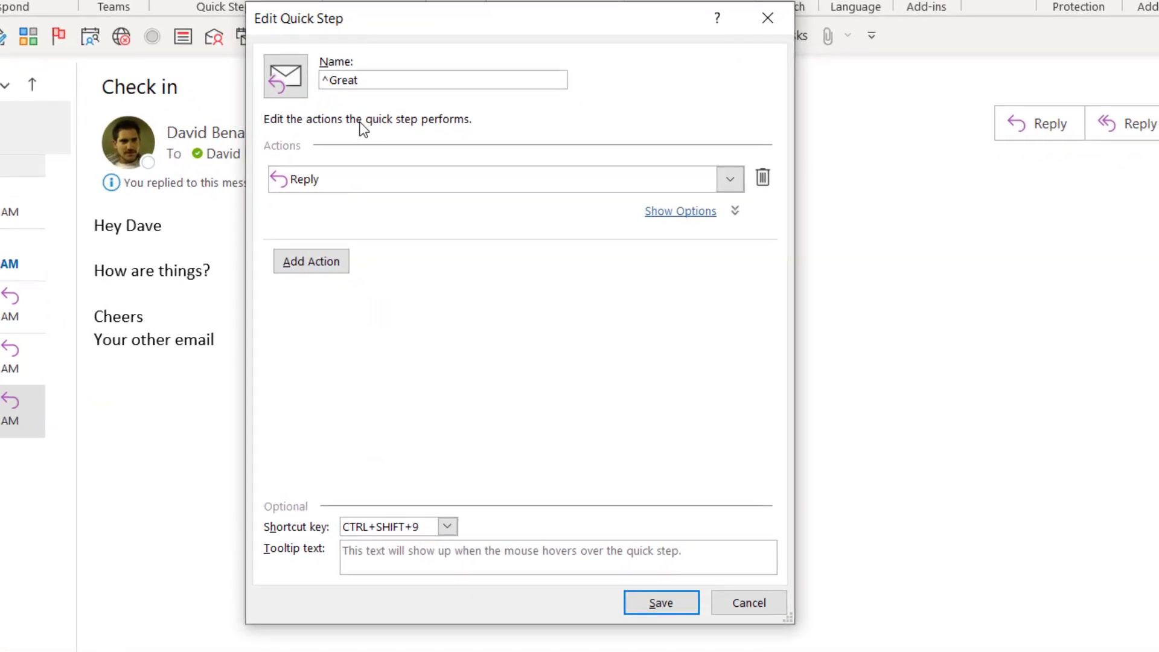
type("9")
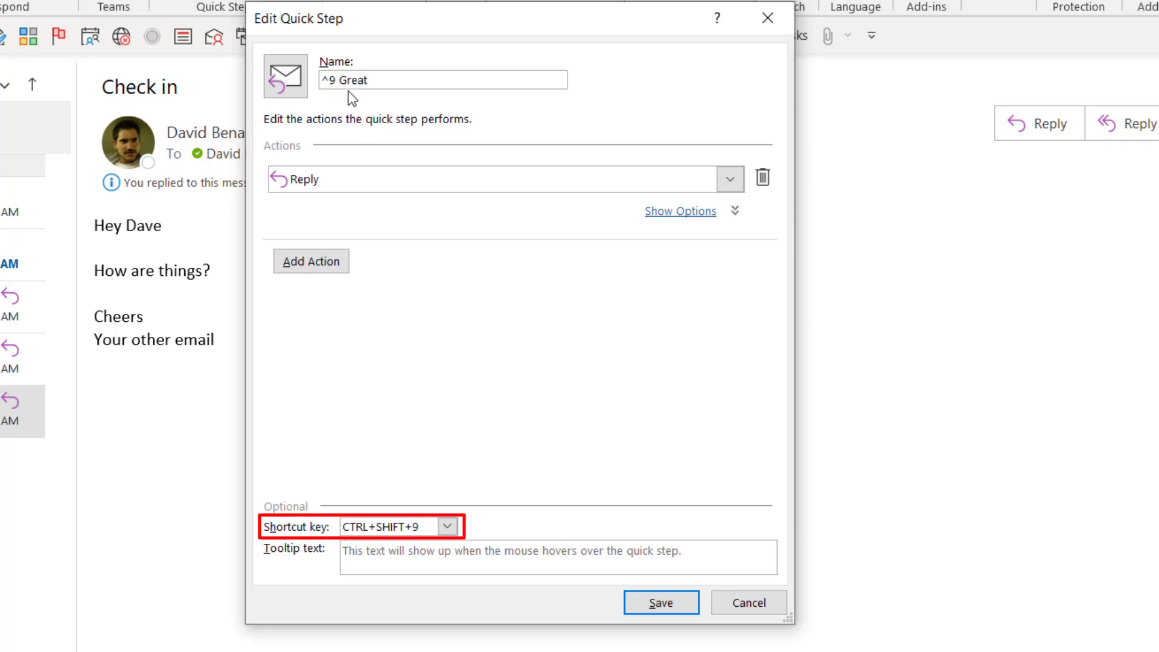
left_click(653, 605)
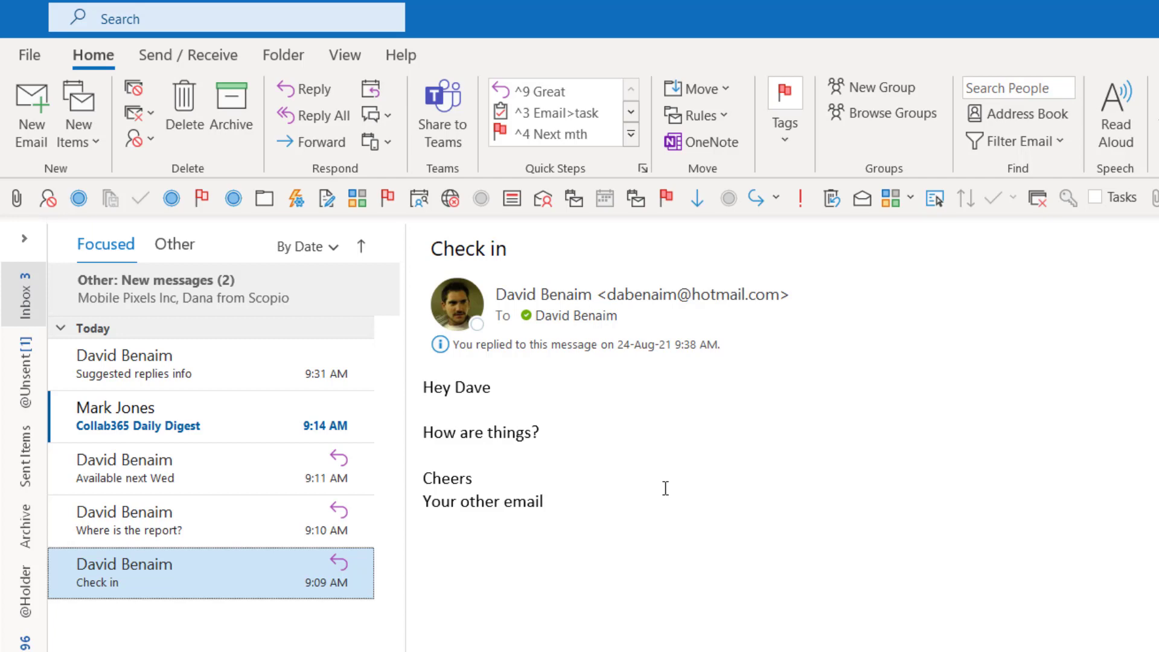
left_click_drag(593, 512, 425, 380)
left_click(597, 497)
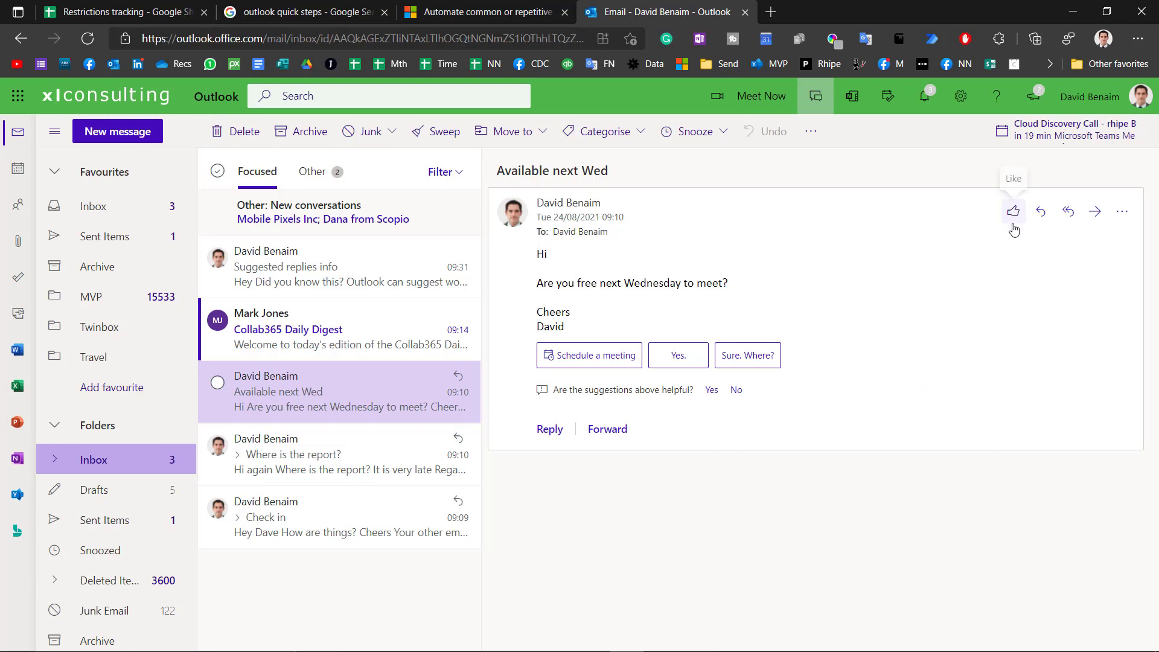
Step: In Outlook on the web, like the "Available next Wed" email
left_click(1011, 216)
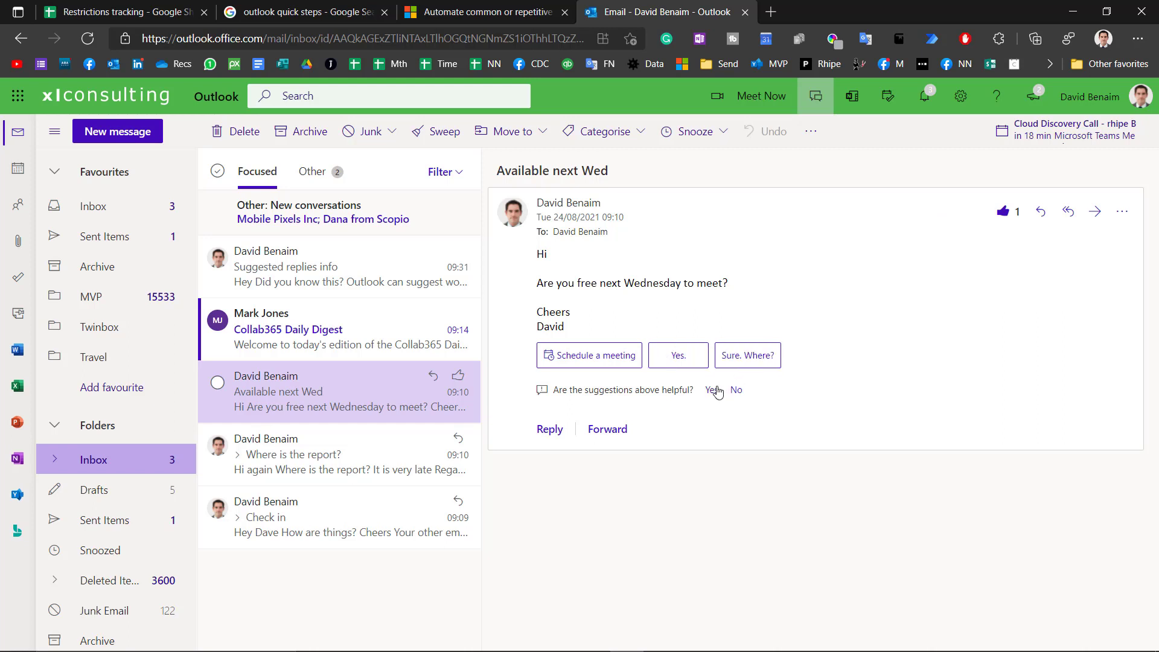
Step: Review the meeting invitation suggested for the "Available next Wed" email, close it unsent, and view the "Check in" email
left_click(598, 362)
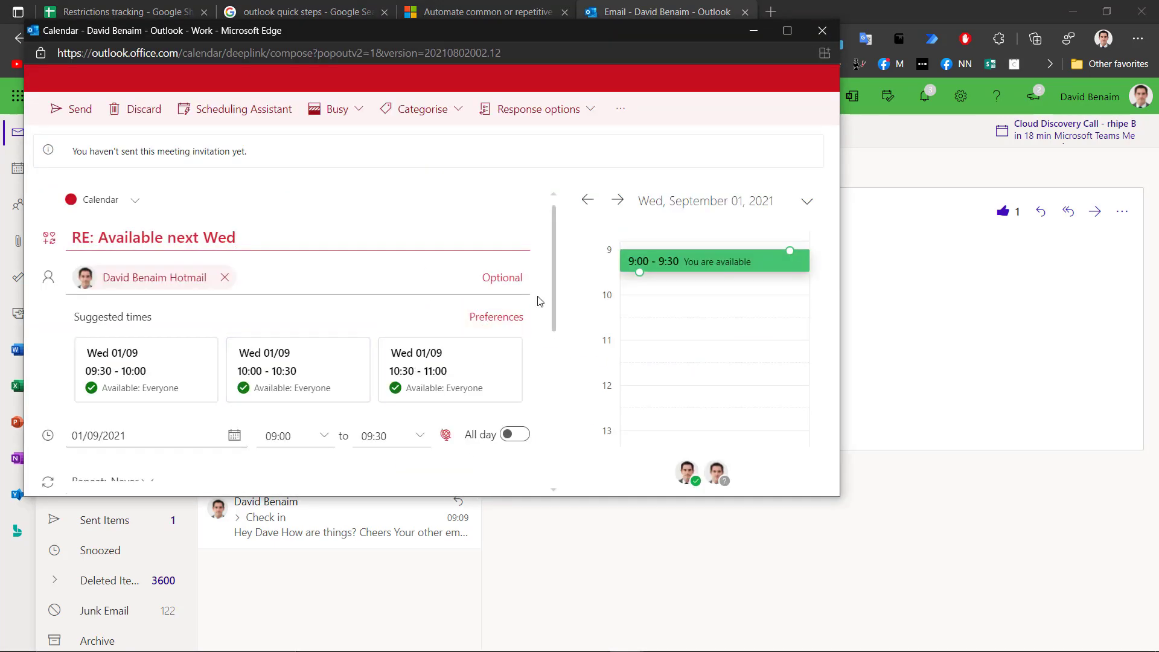
scroll(552, 320, "down", 2)
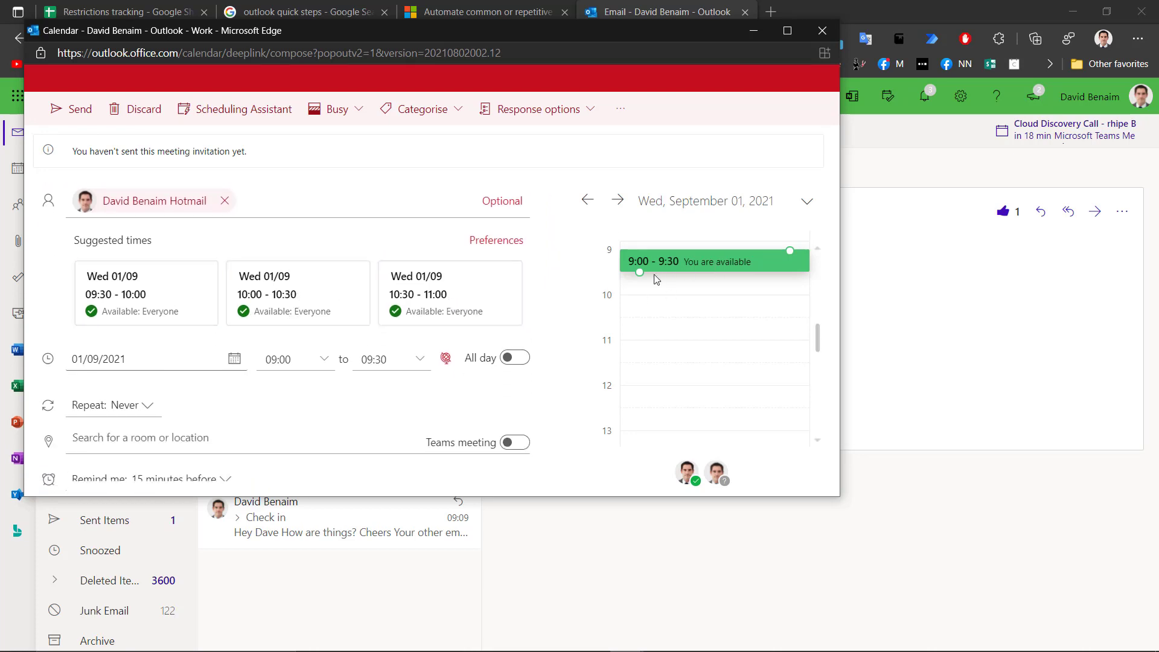
scroll(477, 318, "up", 2)
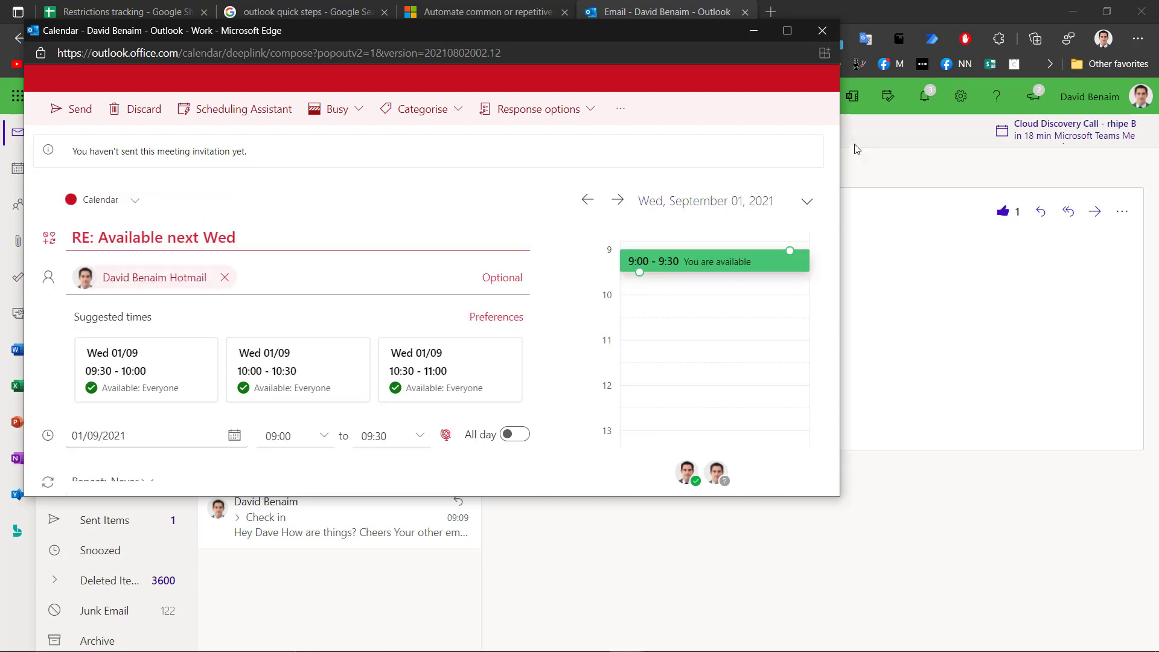
left_click(823, 33)
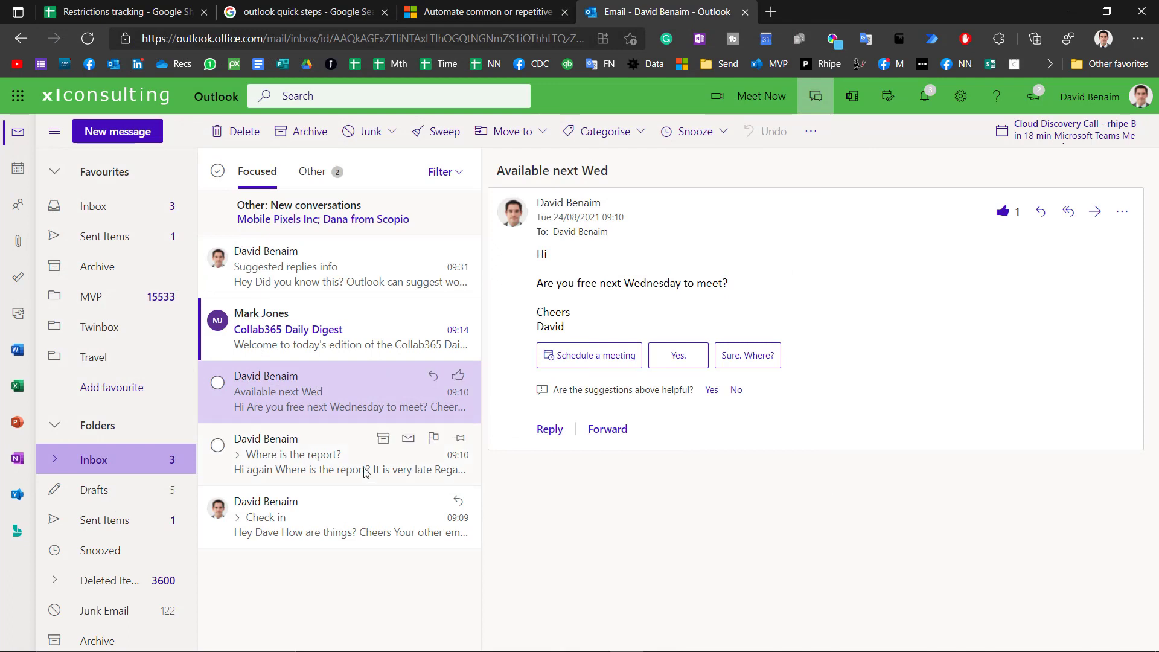
left_click(283, 519)
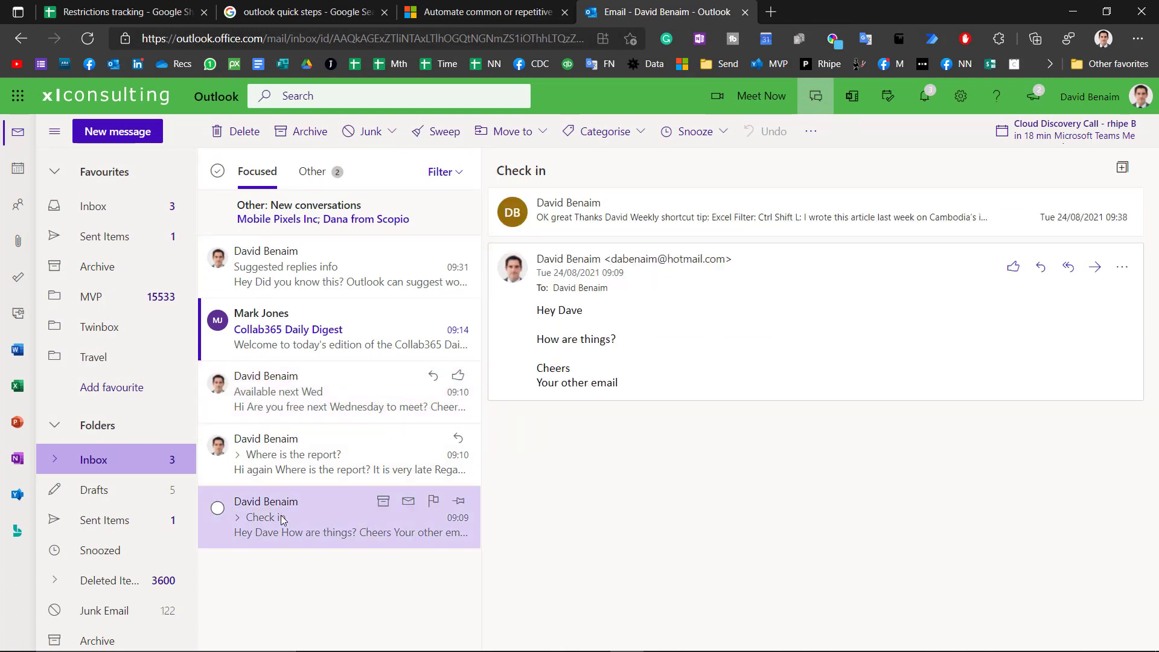
Step: View the "Where is the report?", "Suggested replies info" and "Available next Wed" emails in the web inbox
left_click(307, 454)
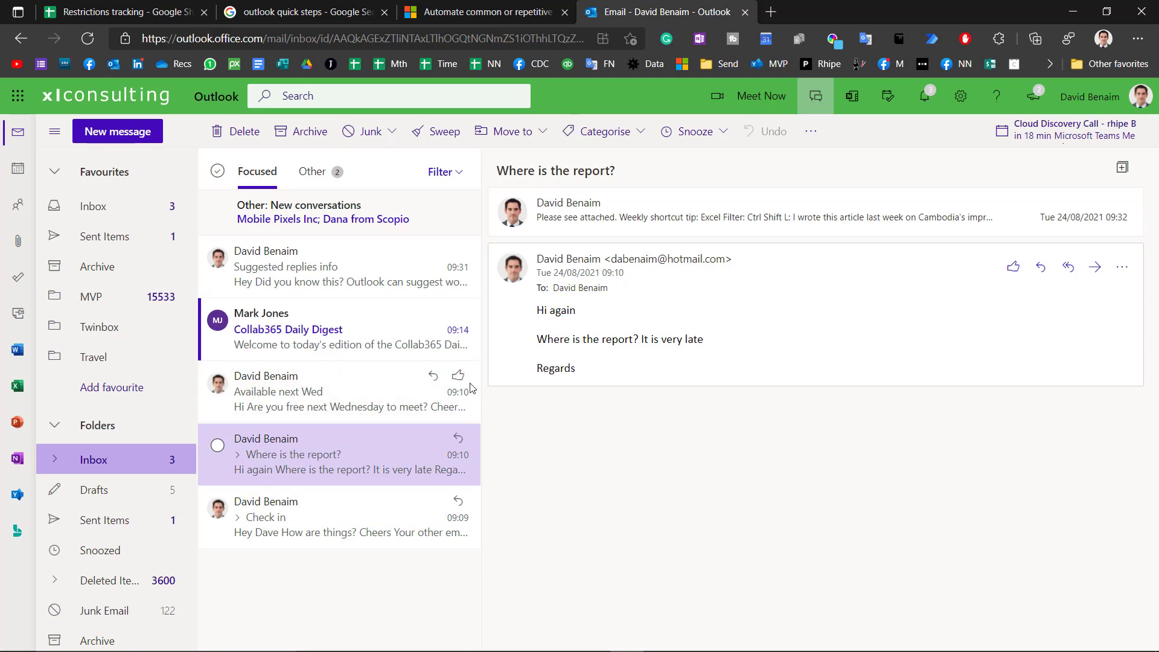
left_click(340, 282)
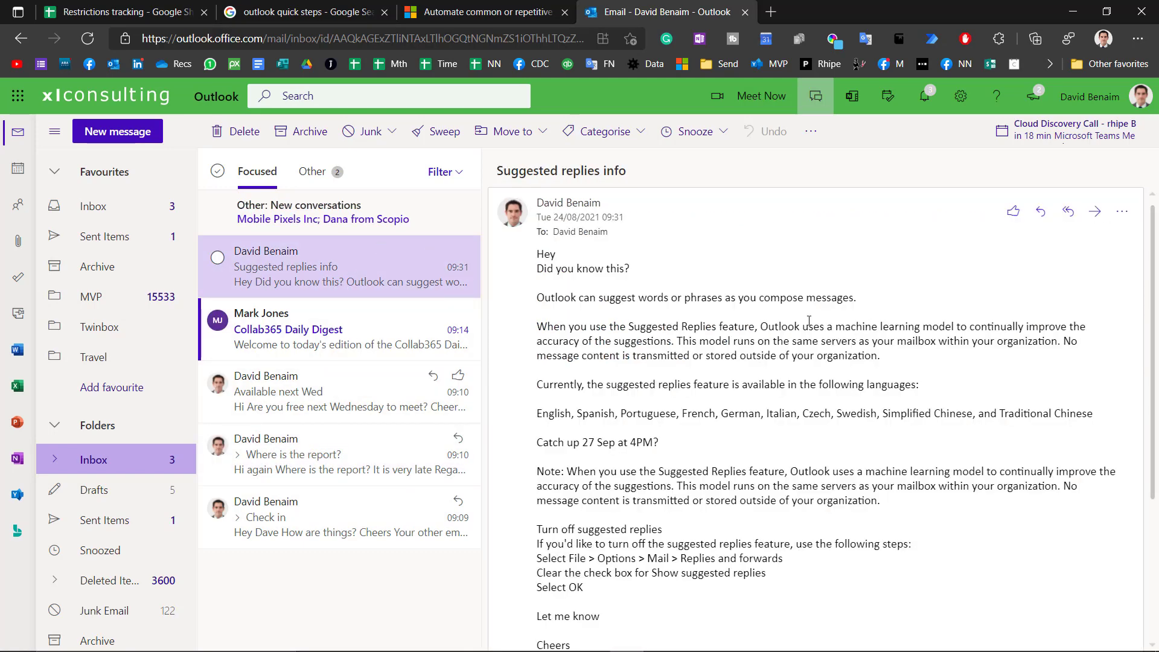
left_click(314, 391)
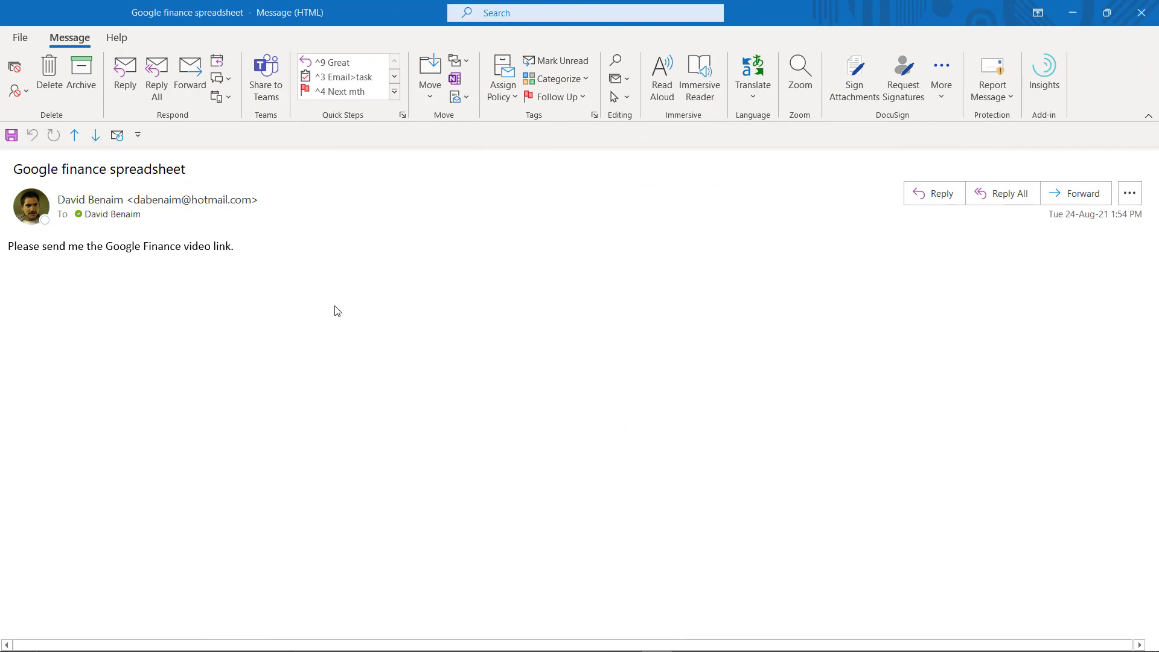
Step: In desktop Outlook, start a reply to the "Google finance spreadsheet" email and insert the GOOGLEFINANCE Quick Part
left_click(126, 75)
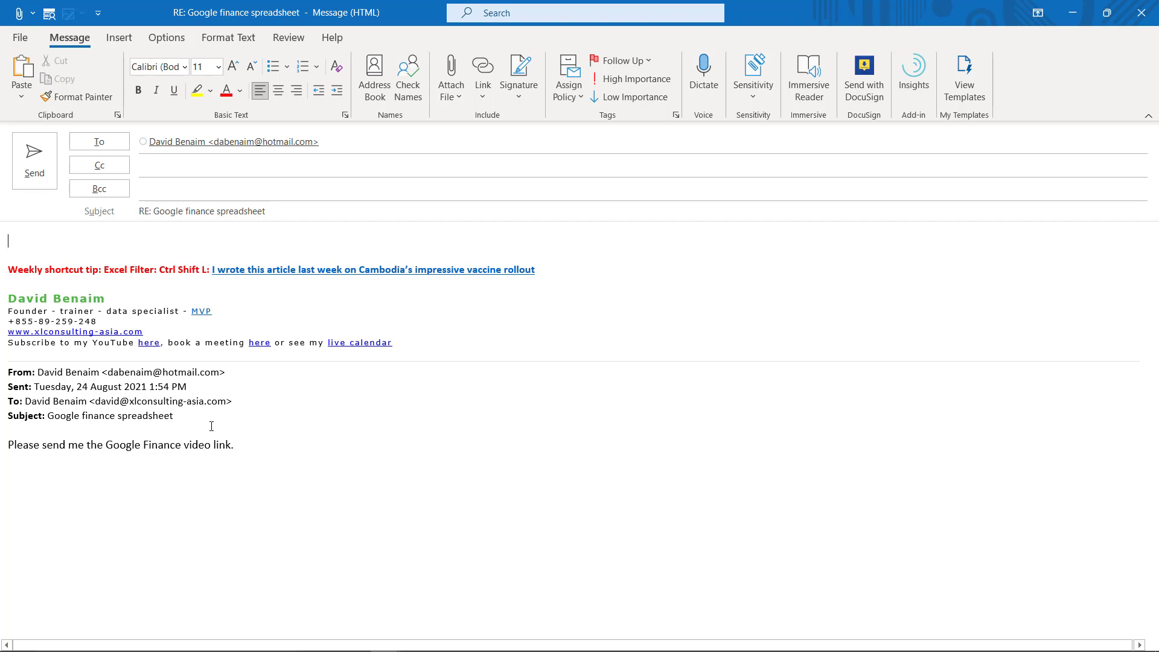
left_click(119, 40)
left_click(722, 91)
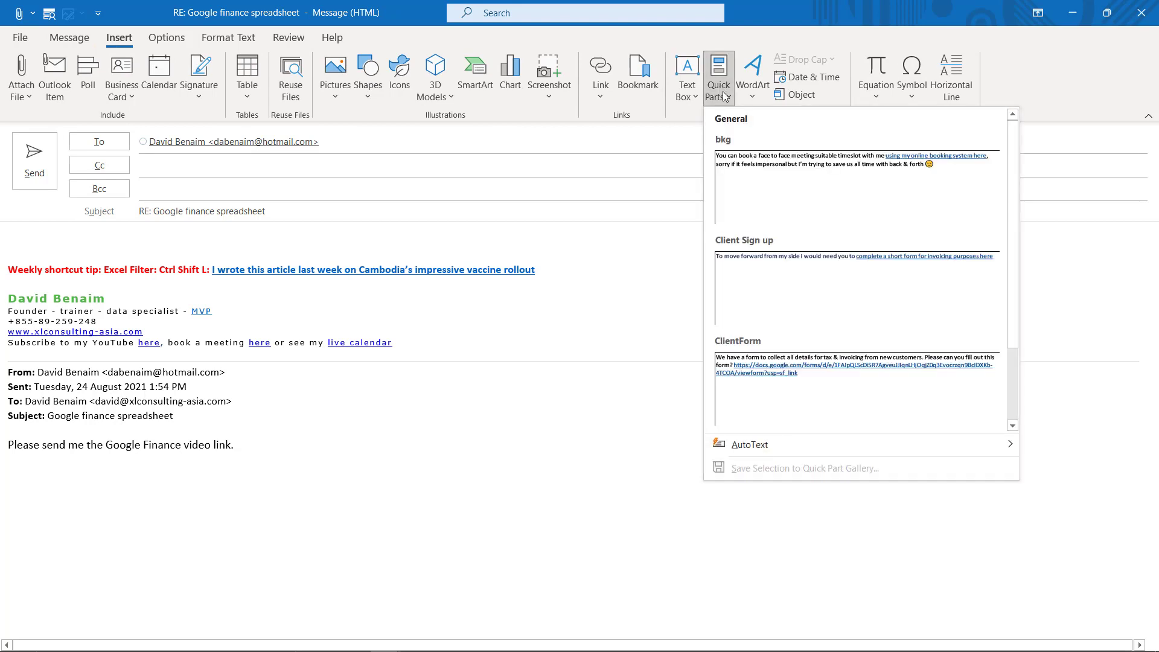
scroll(789, 371, "down", 1)
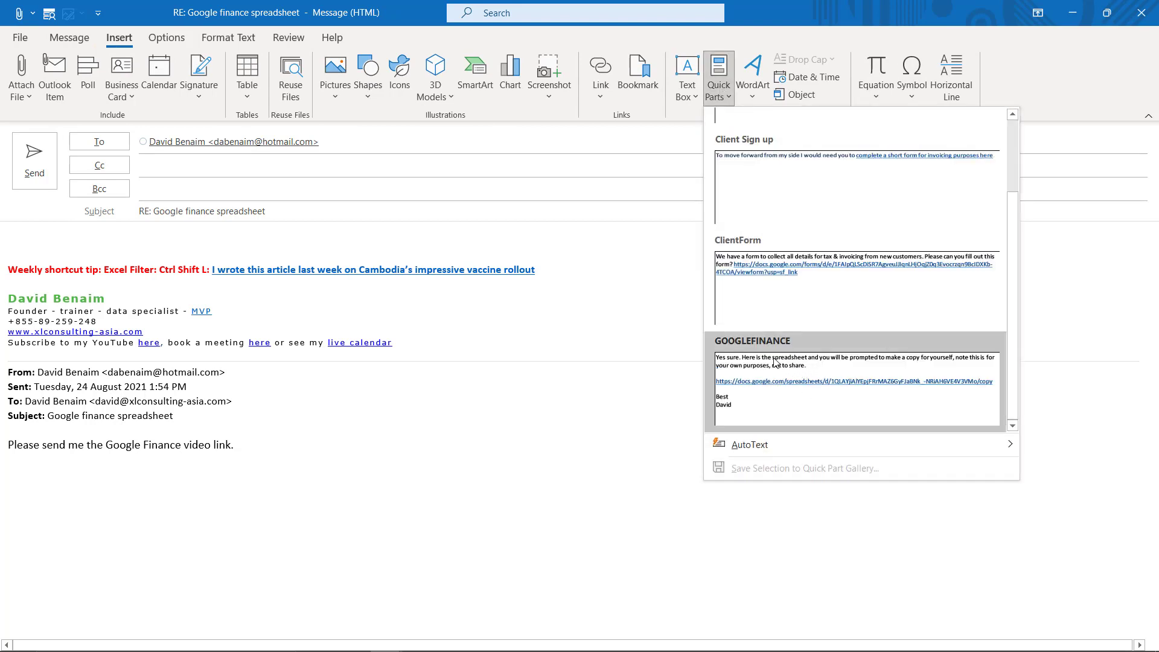
left_click(789, 372)
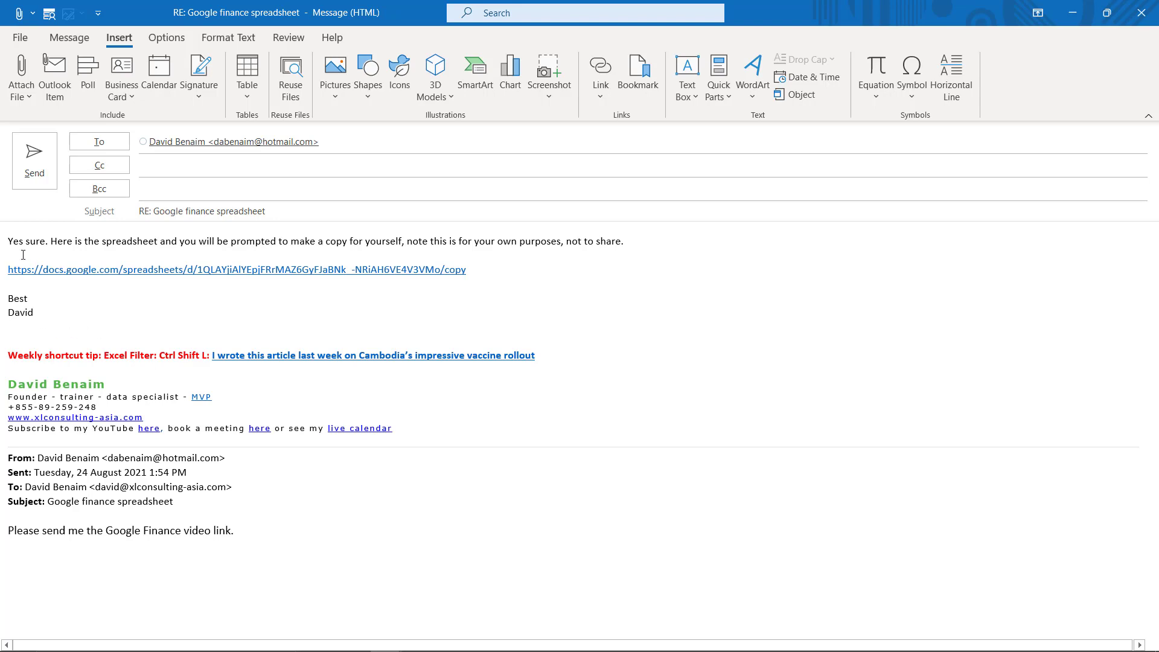
Step: Check the inserted reply's wording, follow its spreadsheet copy link in the browser, and close that page without making a copy
left_click_drag(26, 239, 609, 234)
left_click(609, 234)
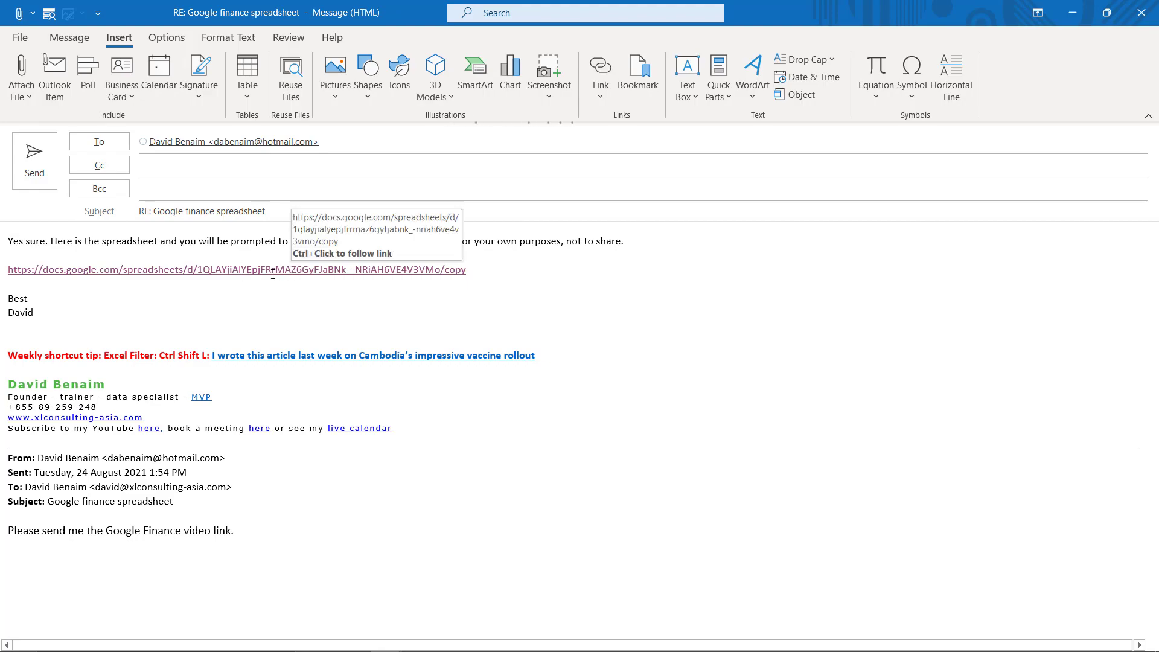
left_click(273, 272, "ctrl")
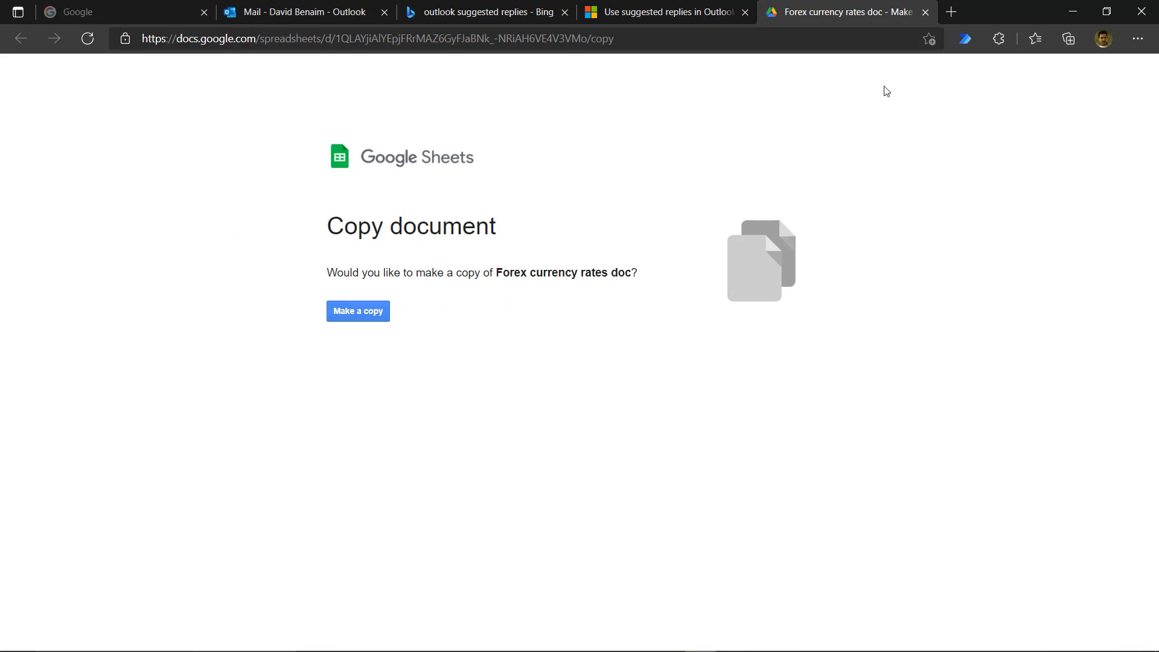
left_click(926, 12)
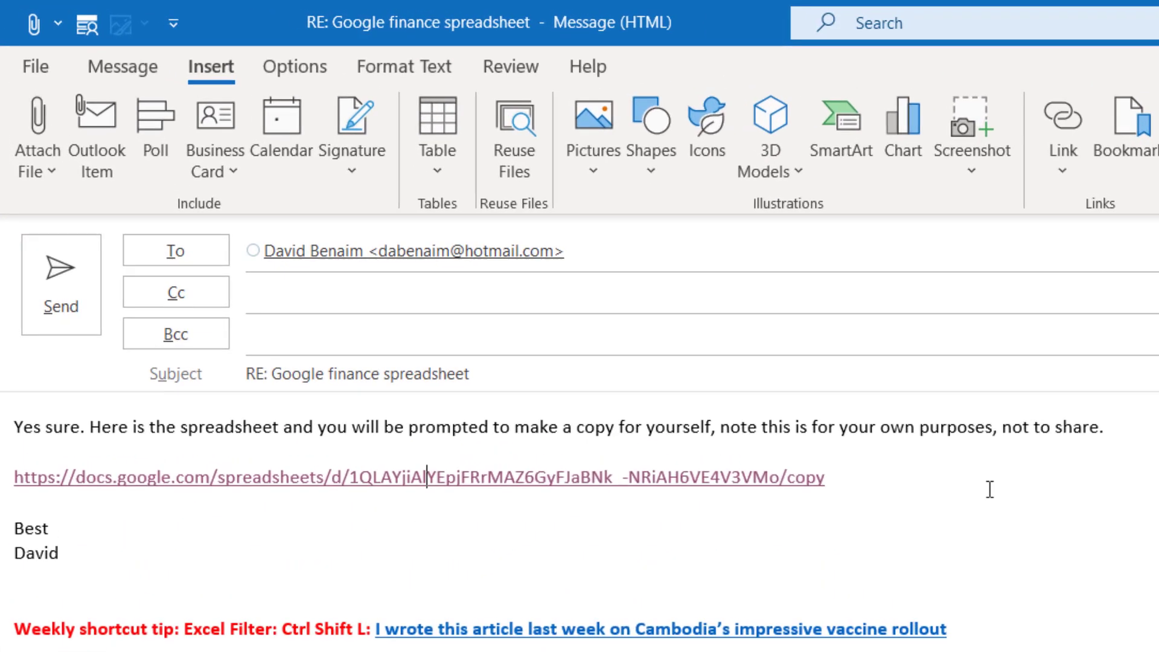
Step: Replace the reply text by entering the Quick Part name "googlefinance" and expanding it into the saved text
left_click_drag(510, 558, 45, 415)
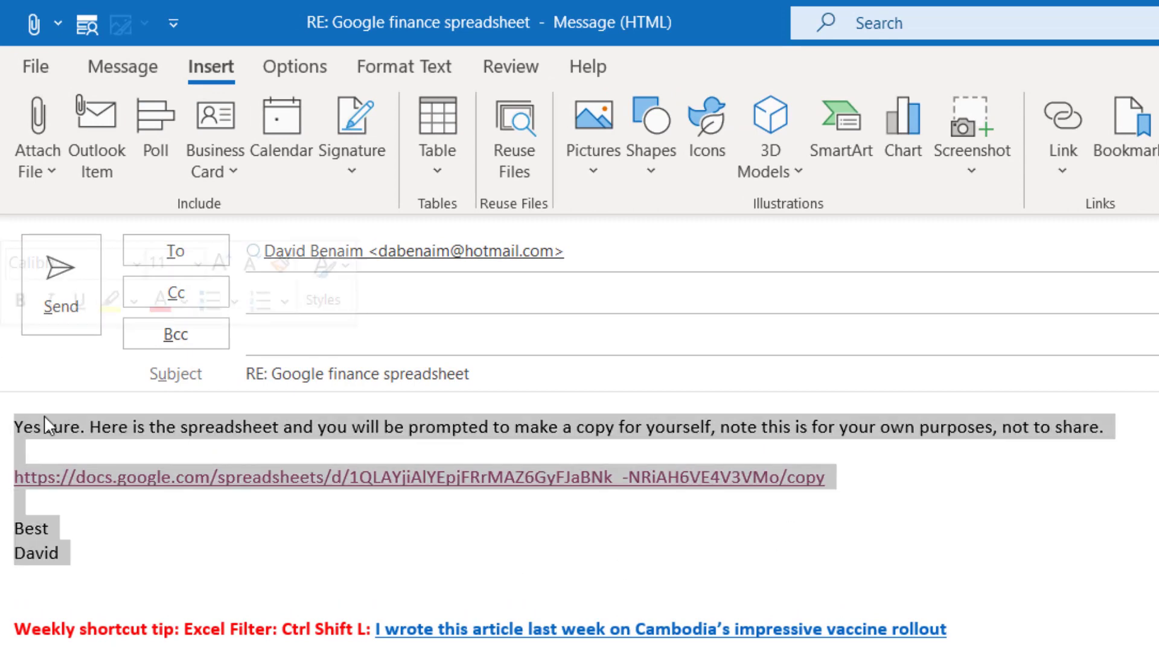
key("BackSpace")
type("goo")
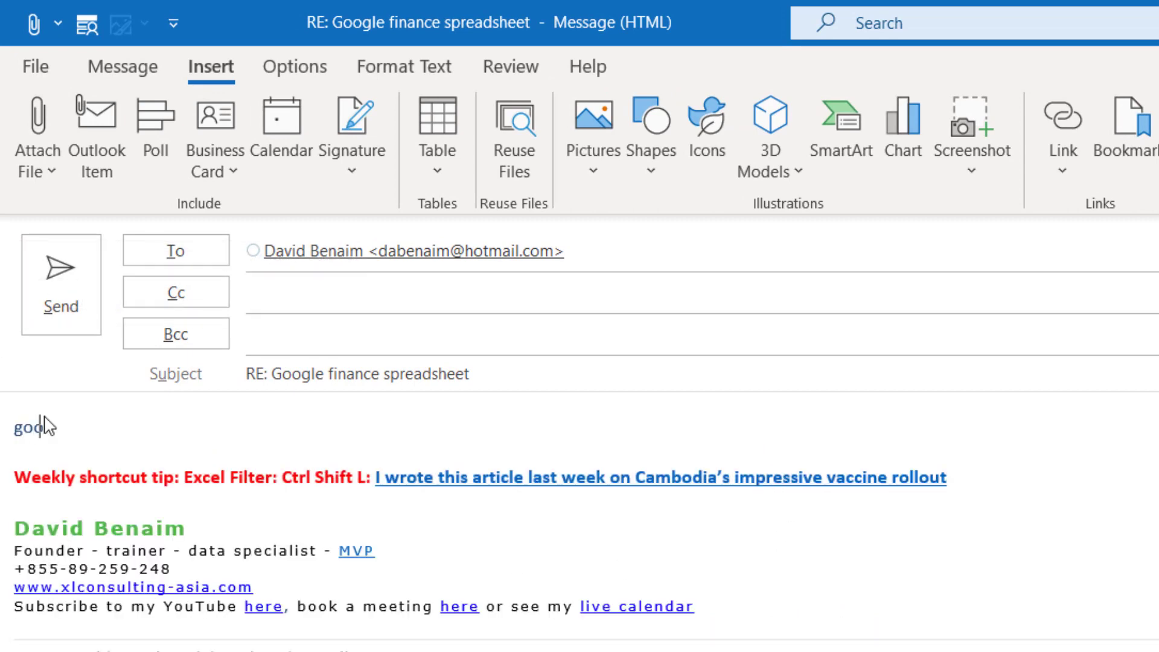
type("gle")
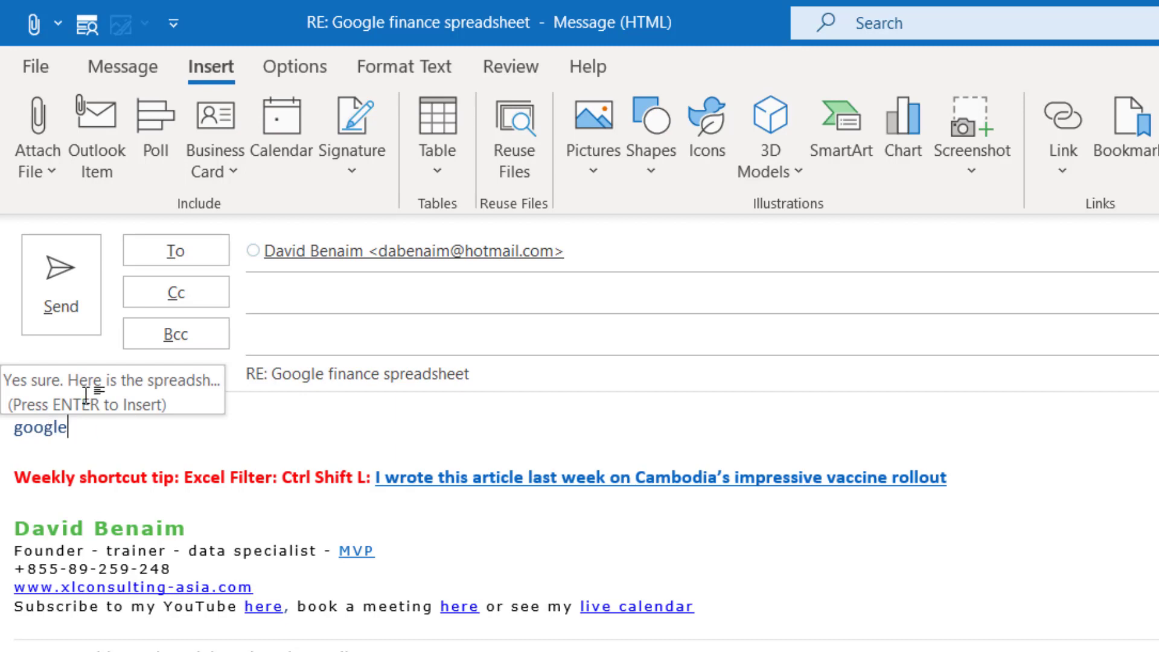
key("Return")
key("ctrl+z")
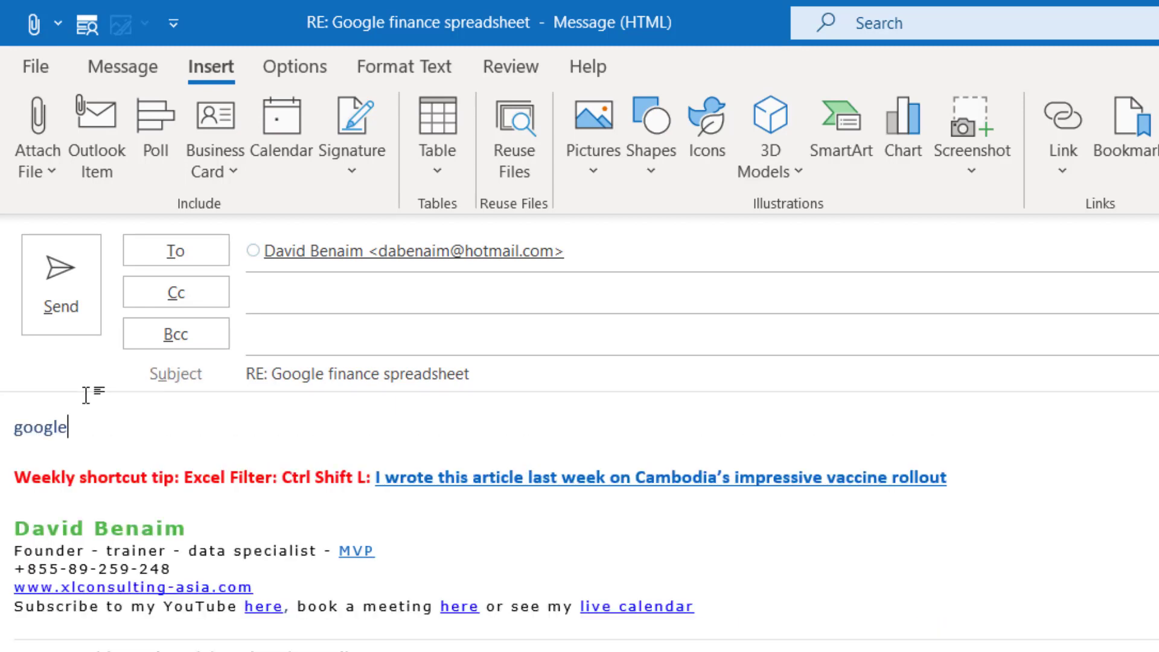
type("finance")
key("F3")
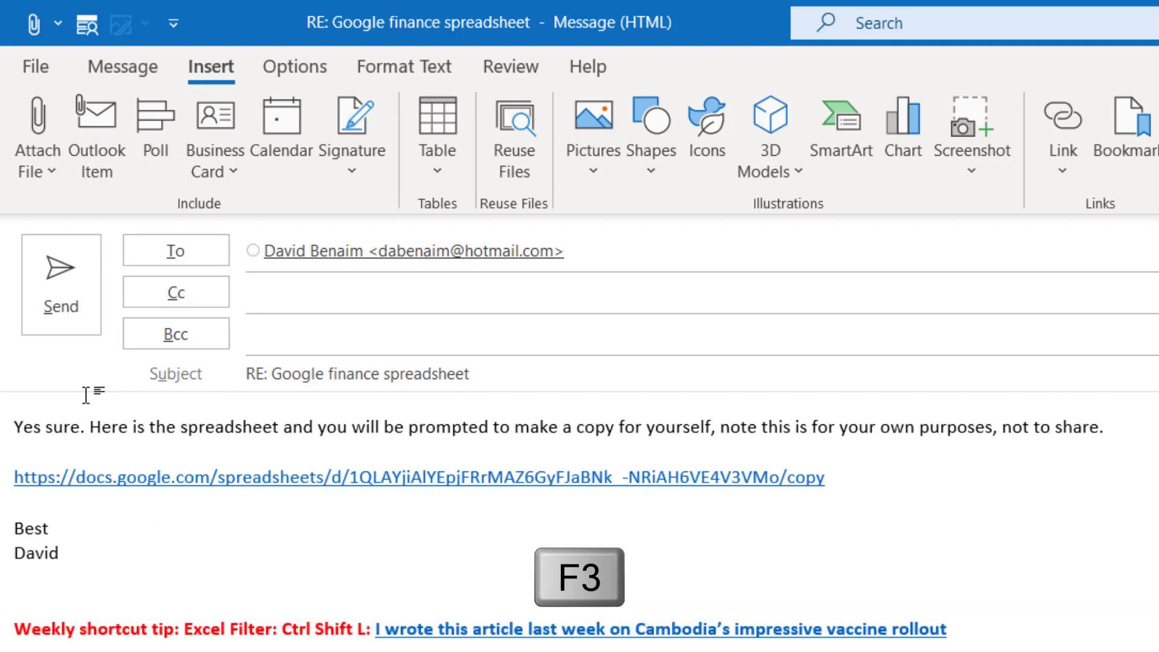
Step: Clear the Google Finance text from the reply and insert the "bkg" Quick Part in its place
left_click_drag(171, 551, 3, 370)
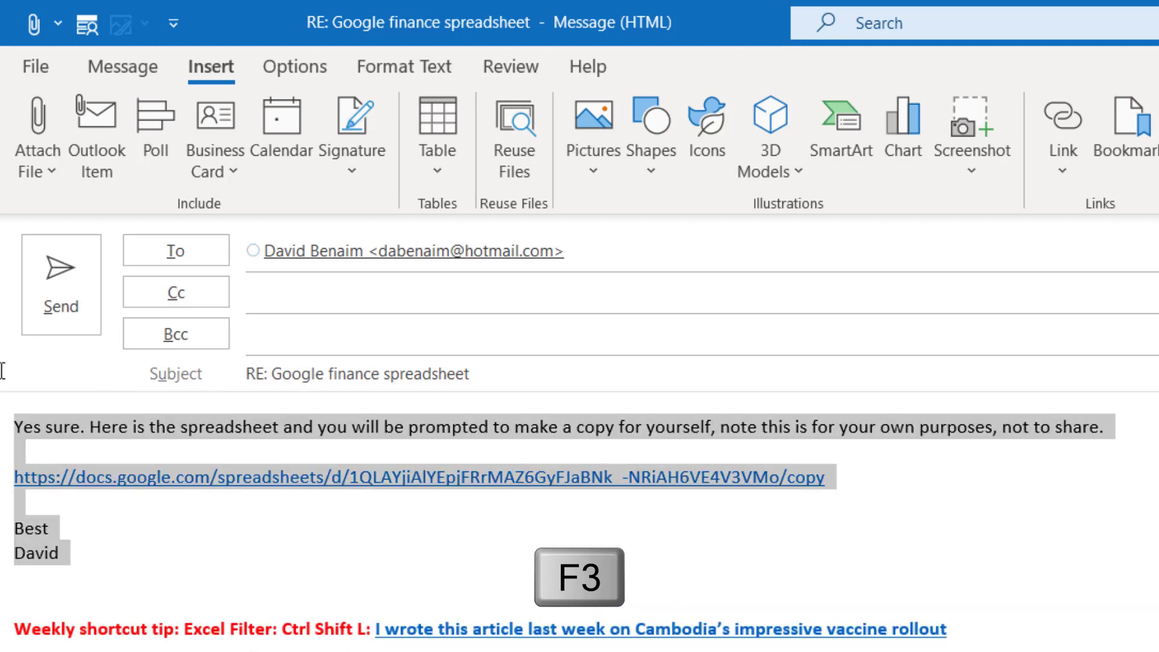
key("Delete")
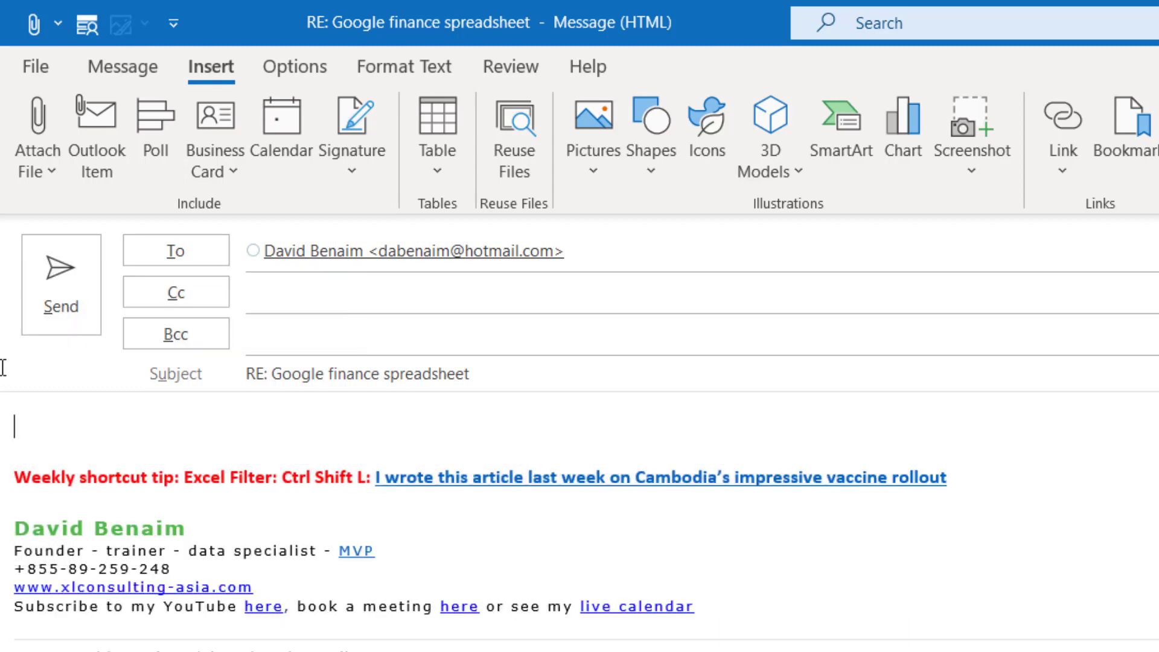
left_click(293, 73)
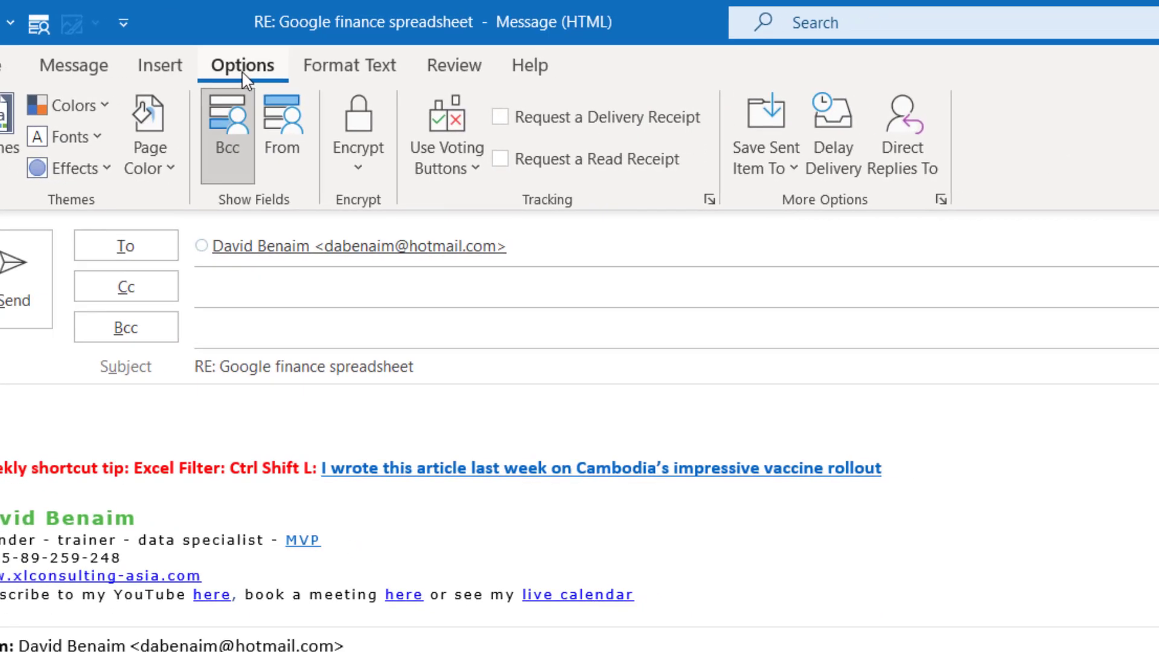
left_click(159, 64)
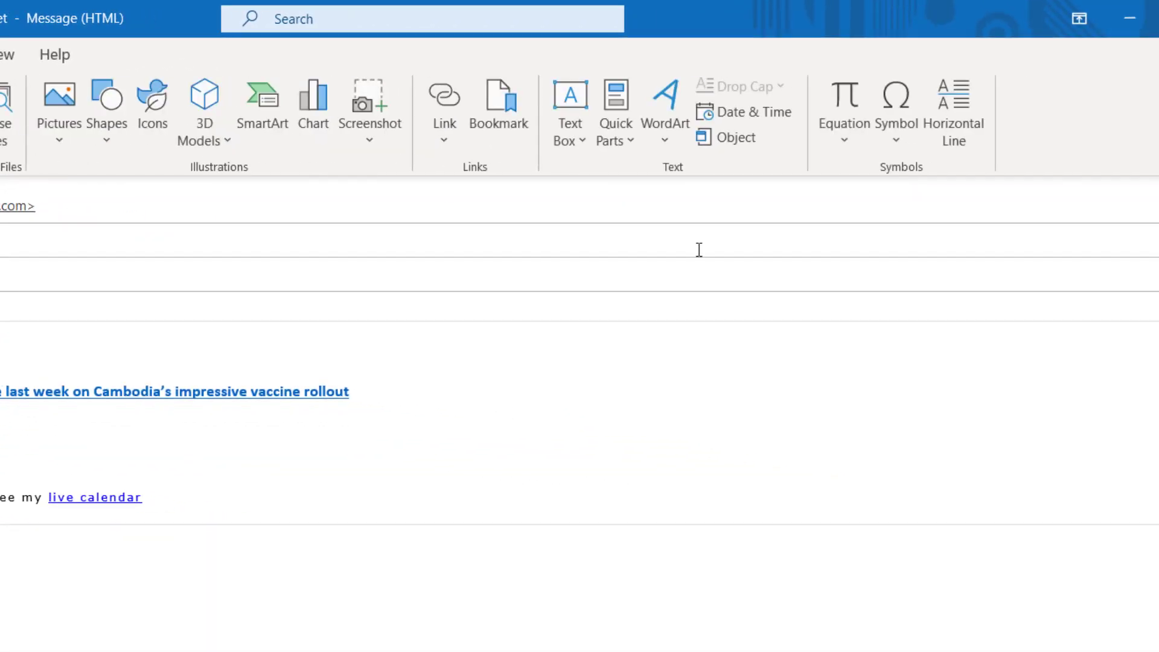
left_click(625, 129)
left_click(741, 276)
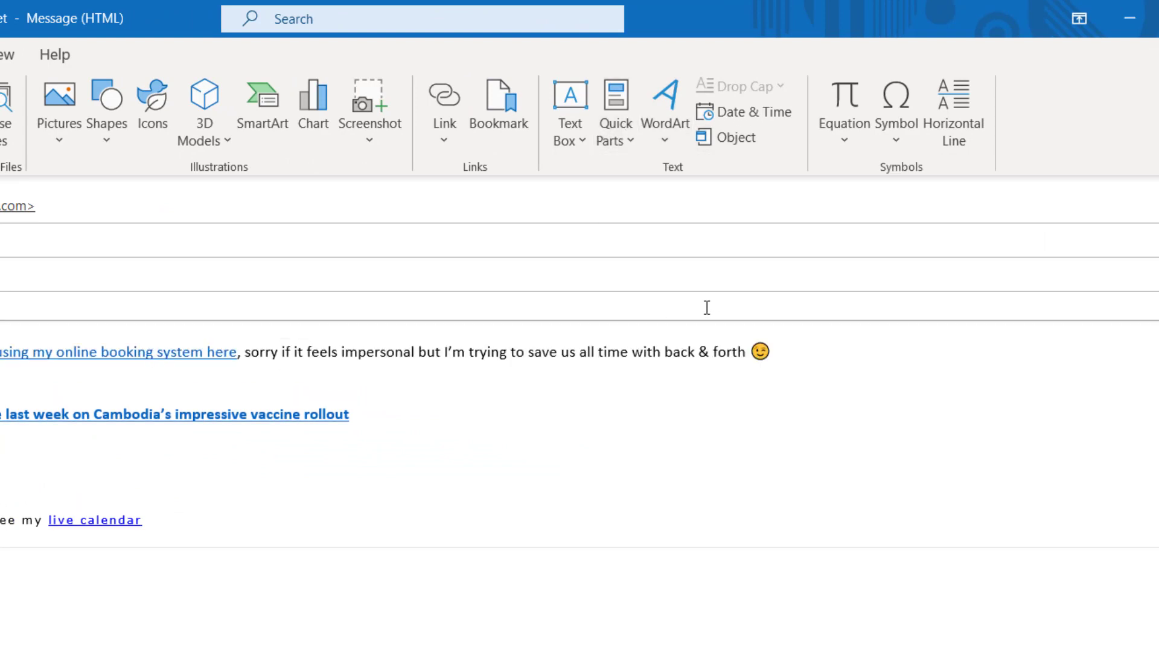
Step: Look through the saved Quick Parts in the gallery without inserting one
left_click(610, 131)
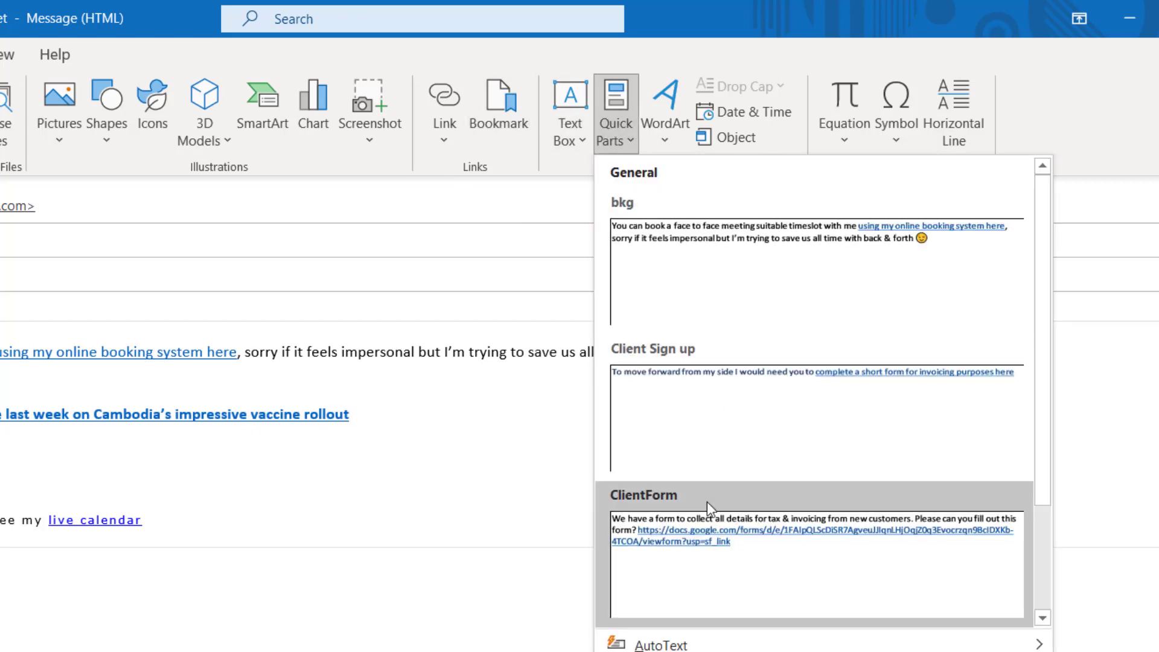
scroll(737, 531, "down", 1)
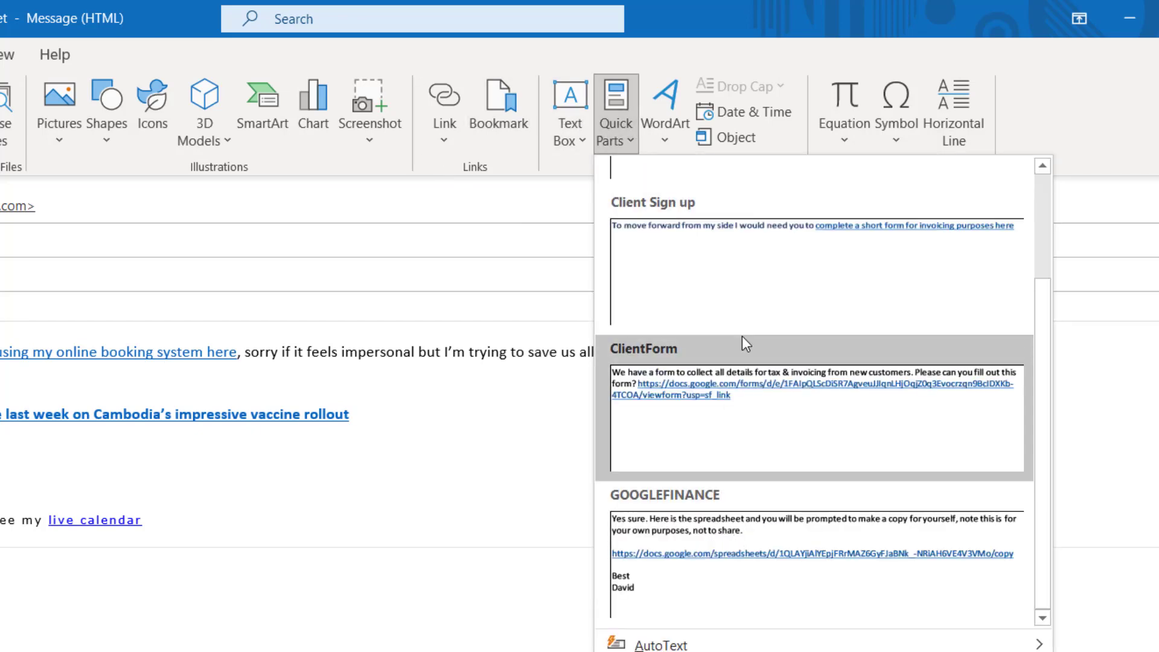
scroll(742, 335, "up", 1)
left_click(455, 394)
Step: Copy "Please send me the Google Finance video link." from the original message onto a new line below the booking text
left_click(826, 349)
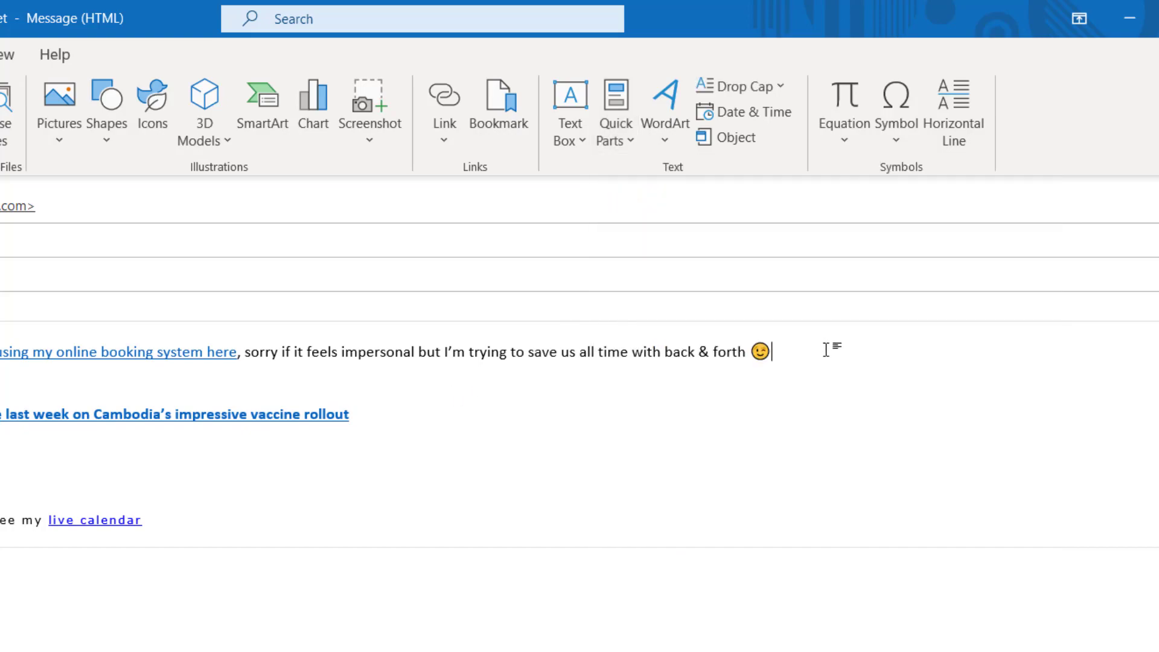
key("Return")
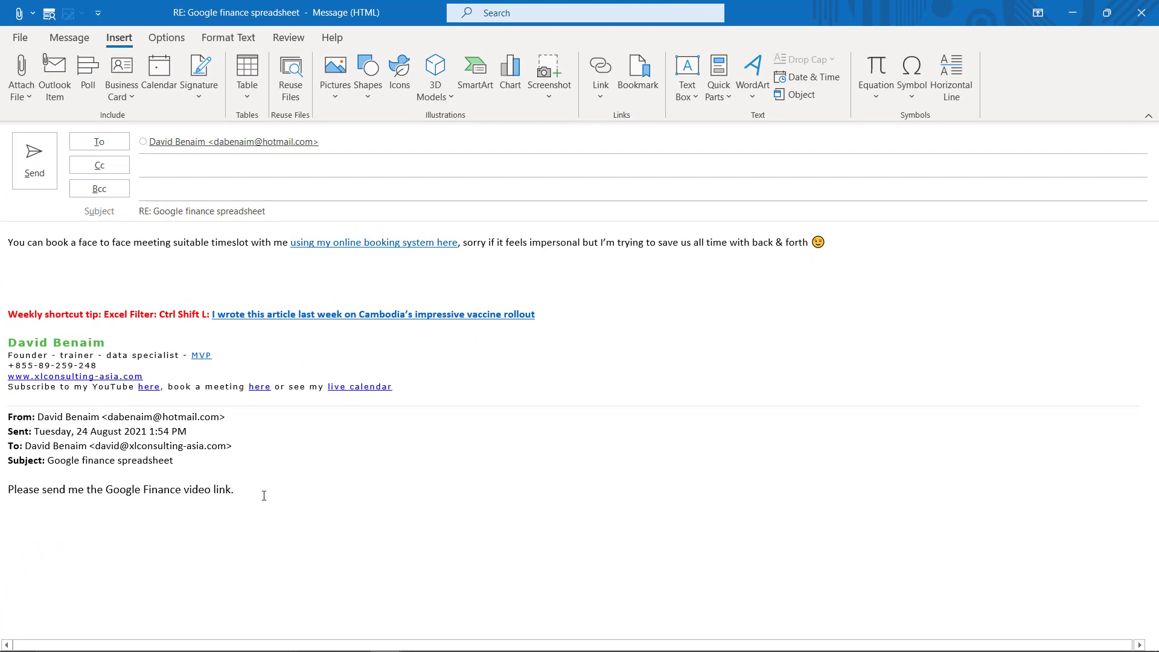
left_click_drag(264, 496, 7, 490)
key("ctrl+c")
left_click(155, 276)
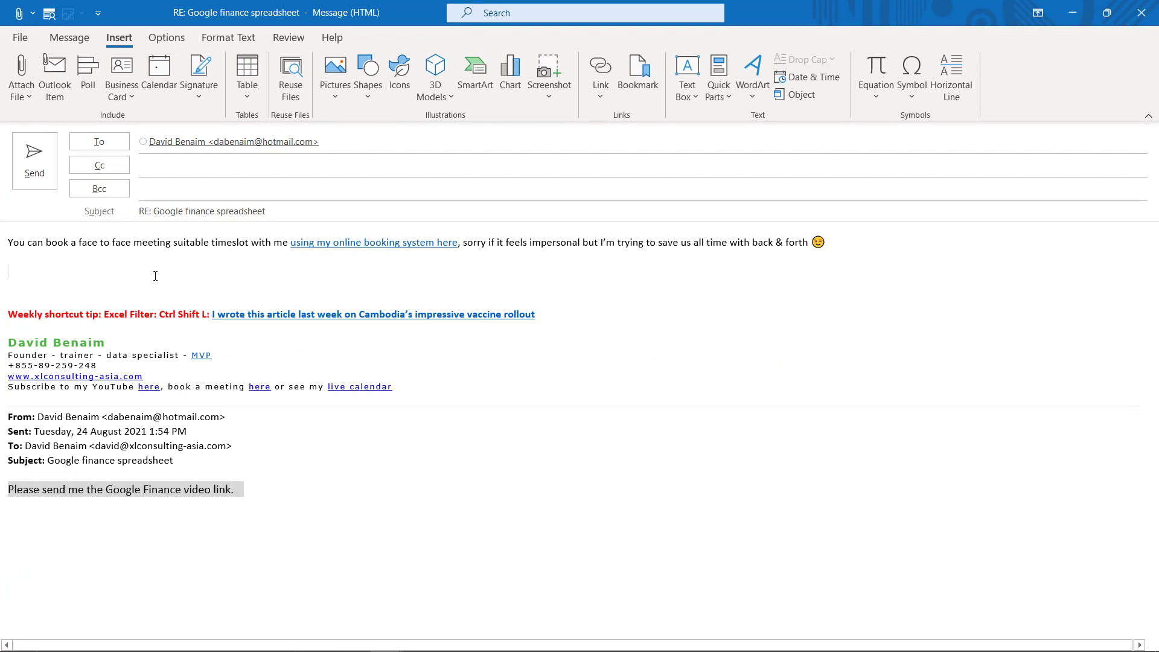
key("ctrl+v")
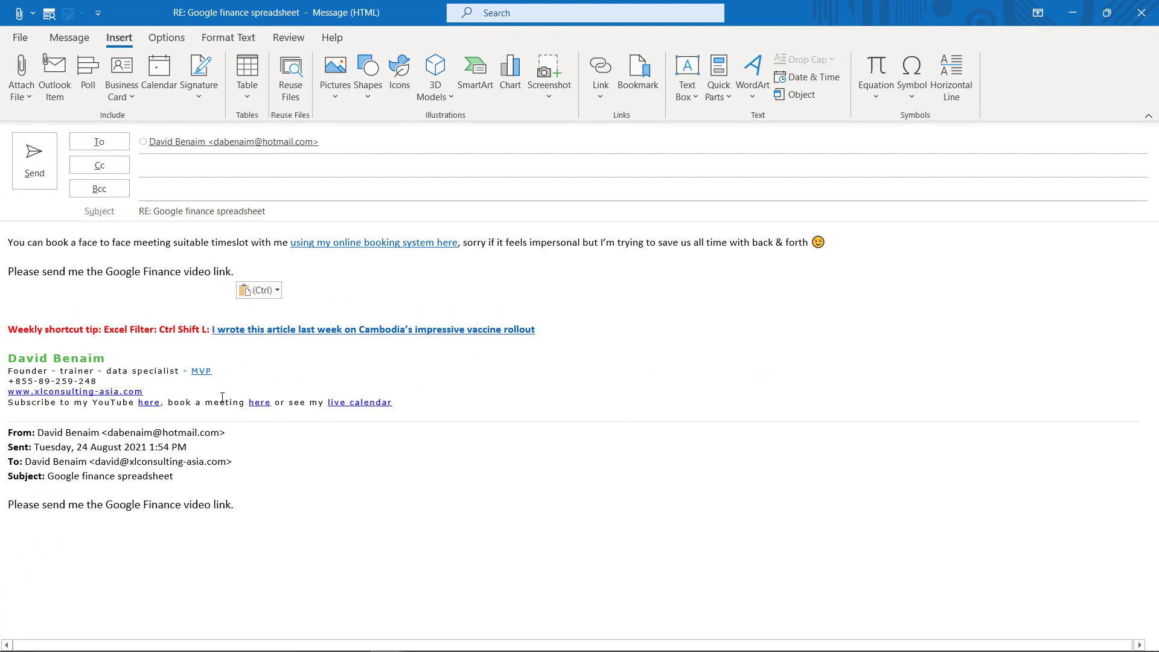
Step: Hyperlink "Google Finance video link." in the pasted sentence to the address used by the signature's "live calendar" link
left_click(256, 402)
key("ctrl+k")
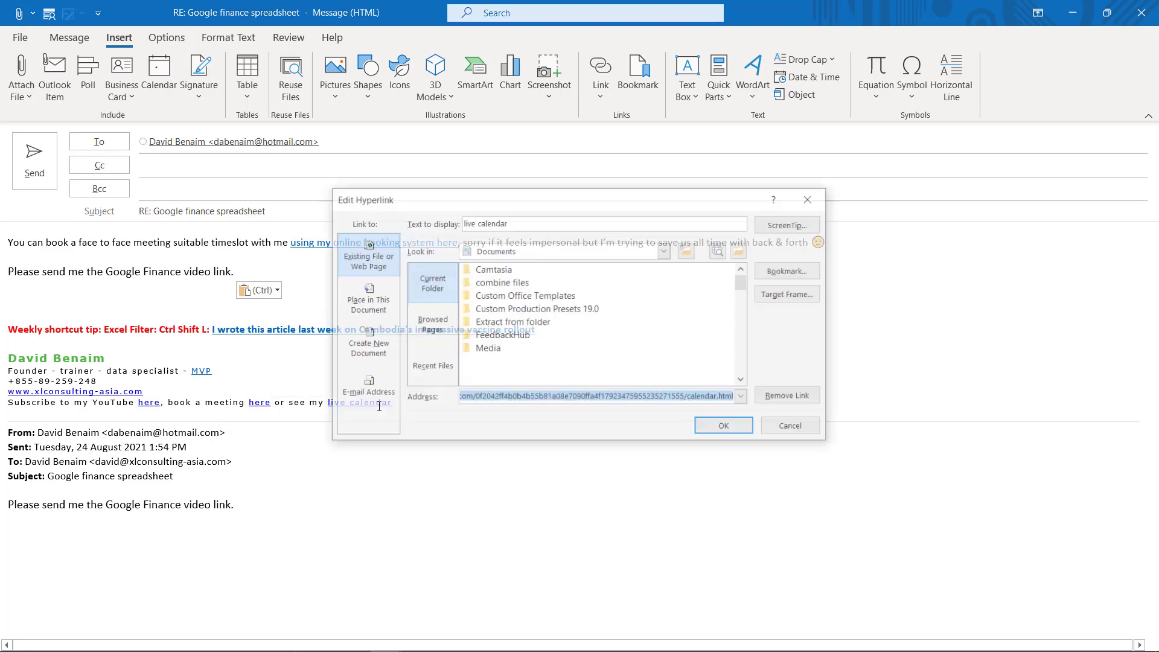
key("Escape")
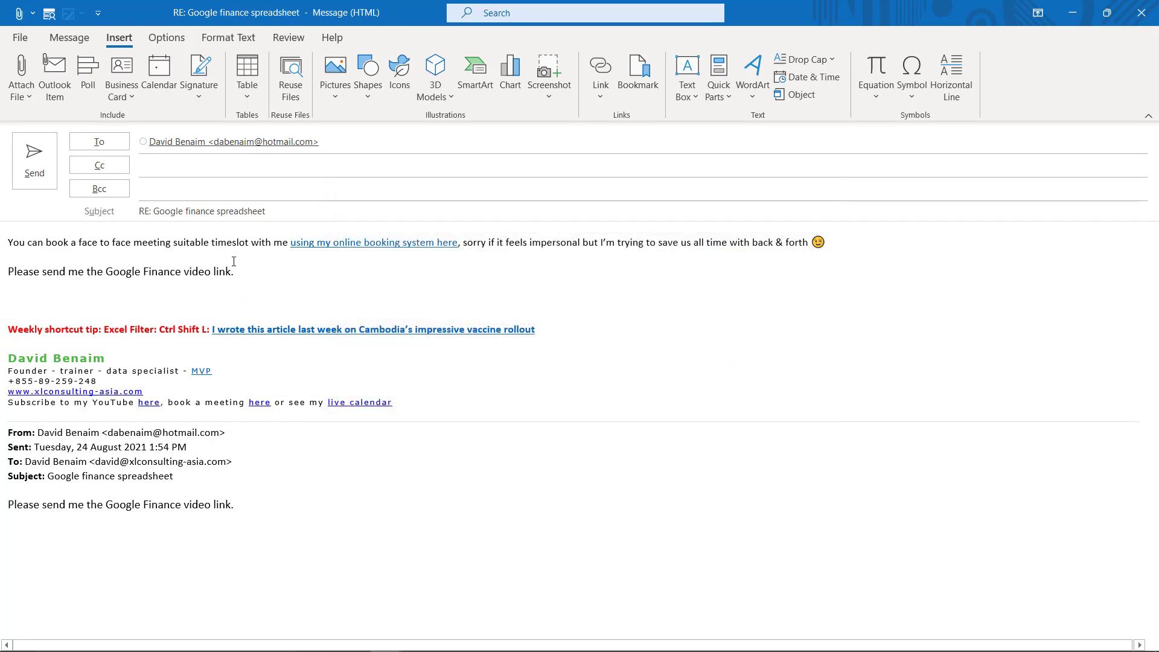
left_click_drag(234, 273, 122, 277)
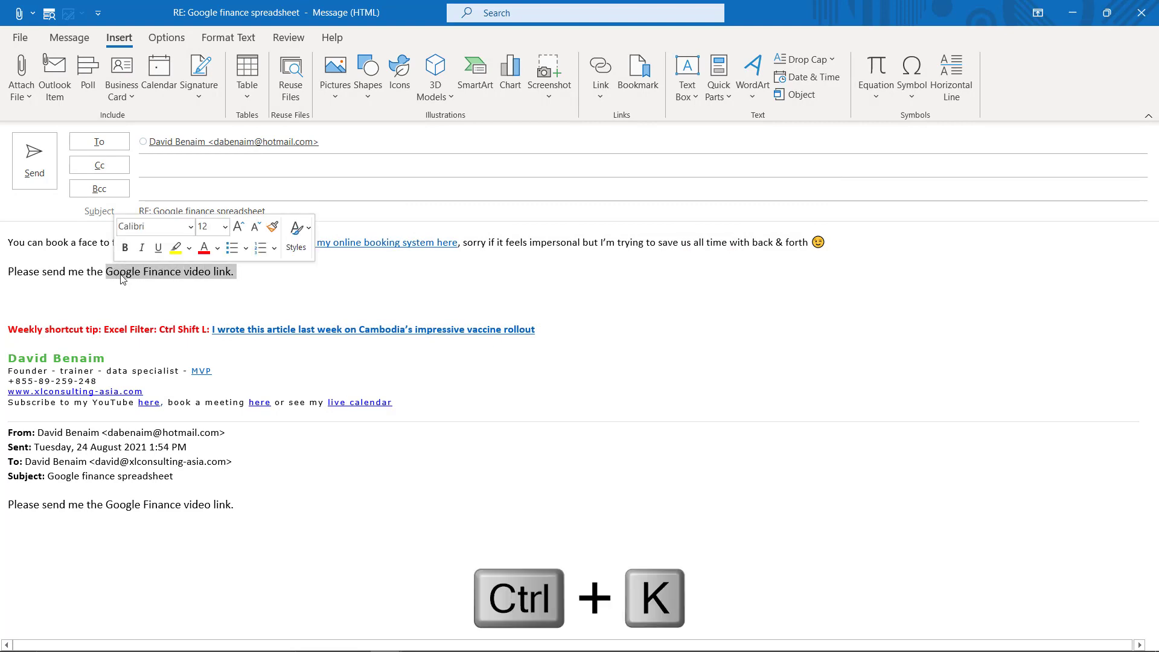
key("ctrl+k")
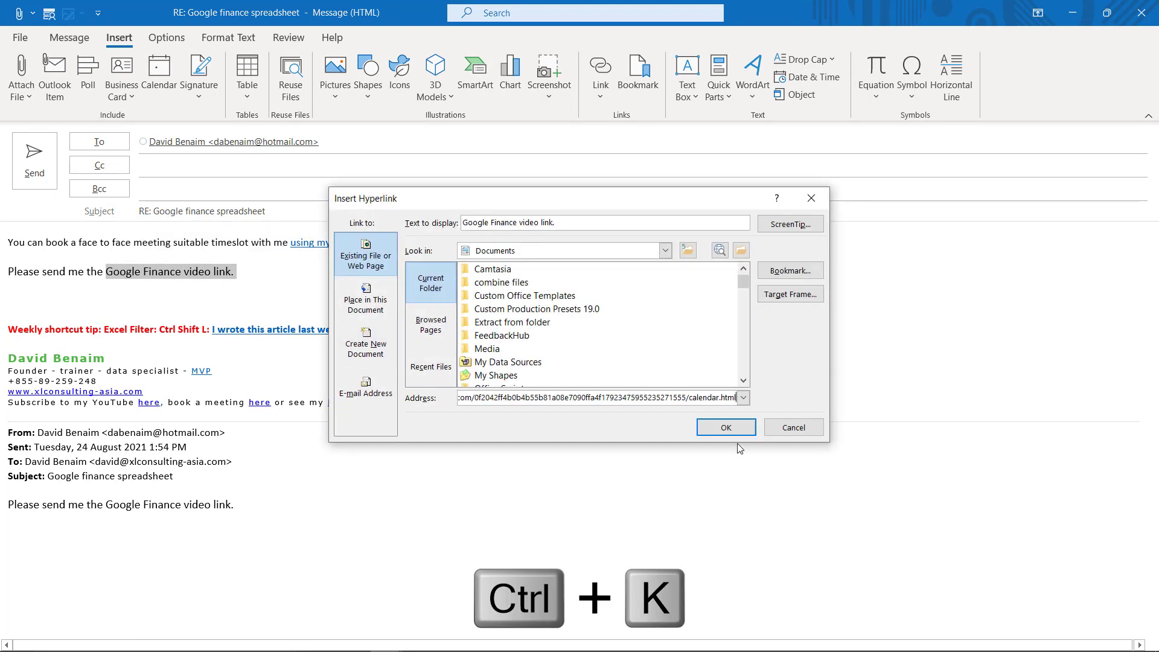
left_click(727, 428)
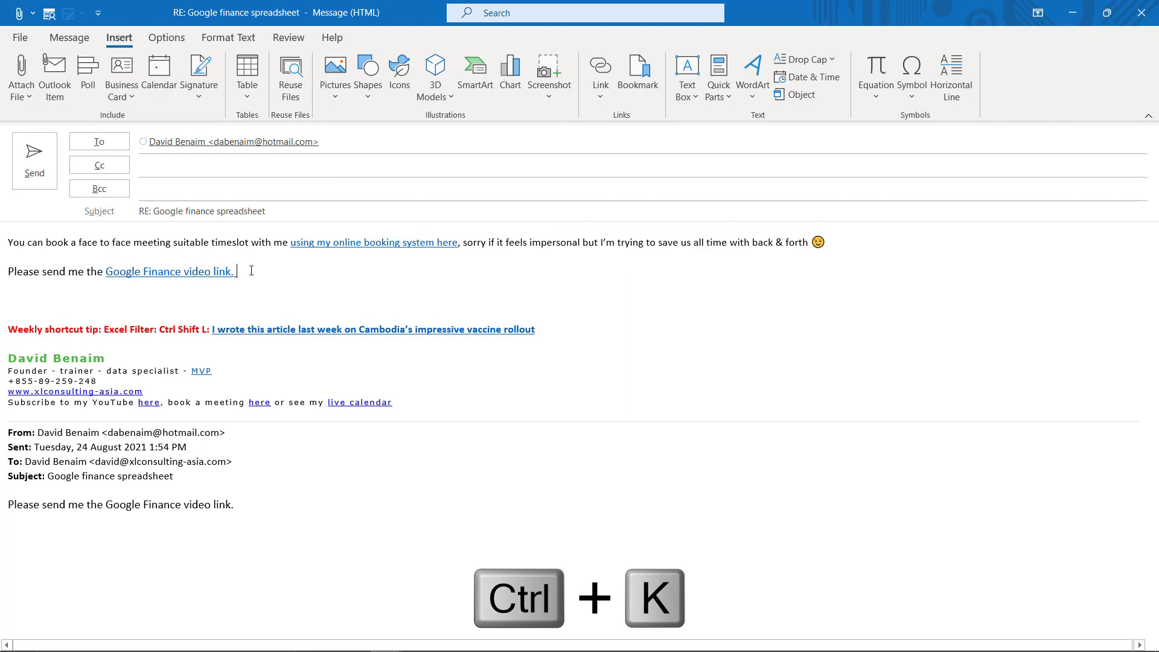
Step: Colour the word "me" red in the pasted sentence
left_click_drag(245, 273, 6, 275)
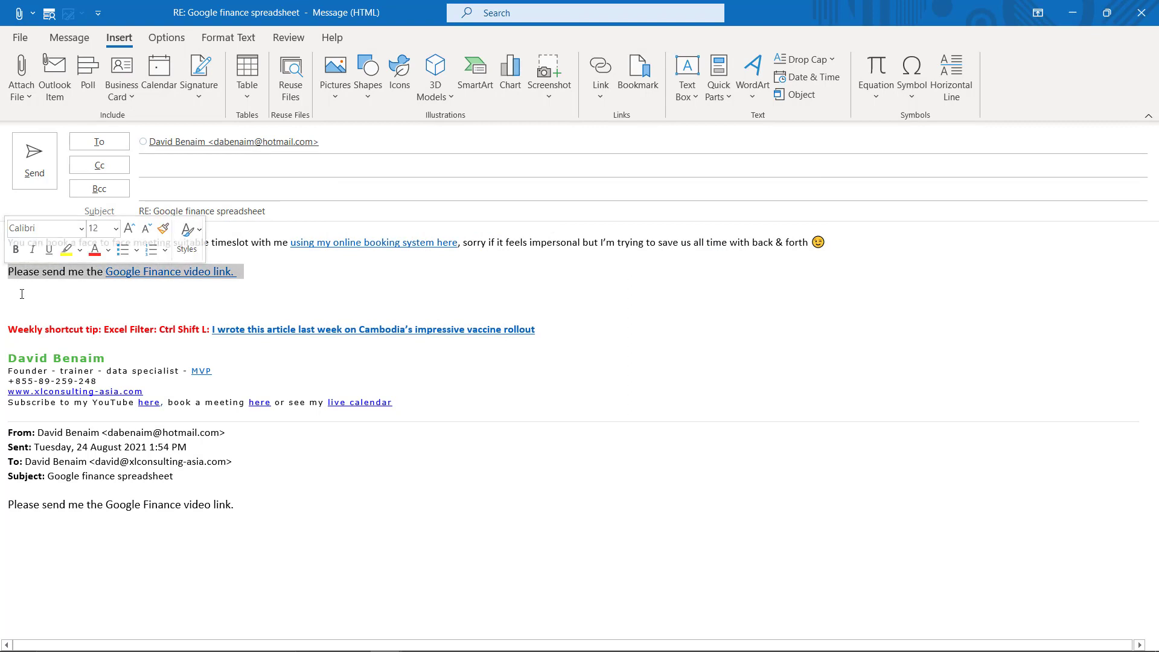
double_click(79, 273)
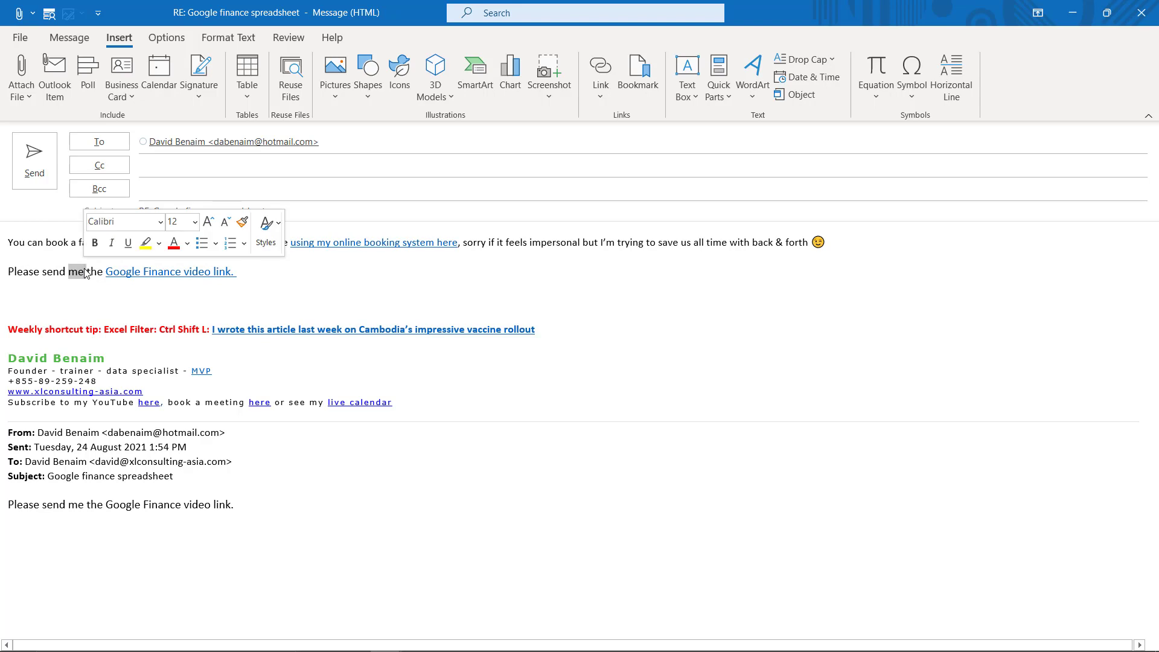
left_click(179, 249)
Step: Save the formatted sentence "Please send me the Google Finance video link." to the Quick Part gallery as "Demo link"
left_click_drag(241, 273, 6, 273)
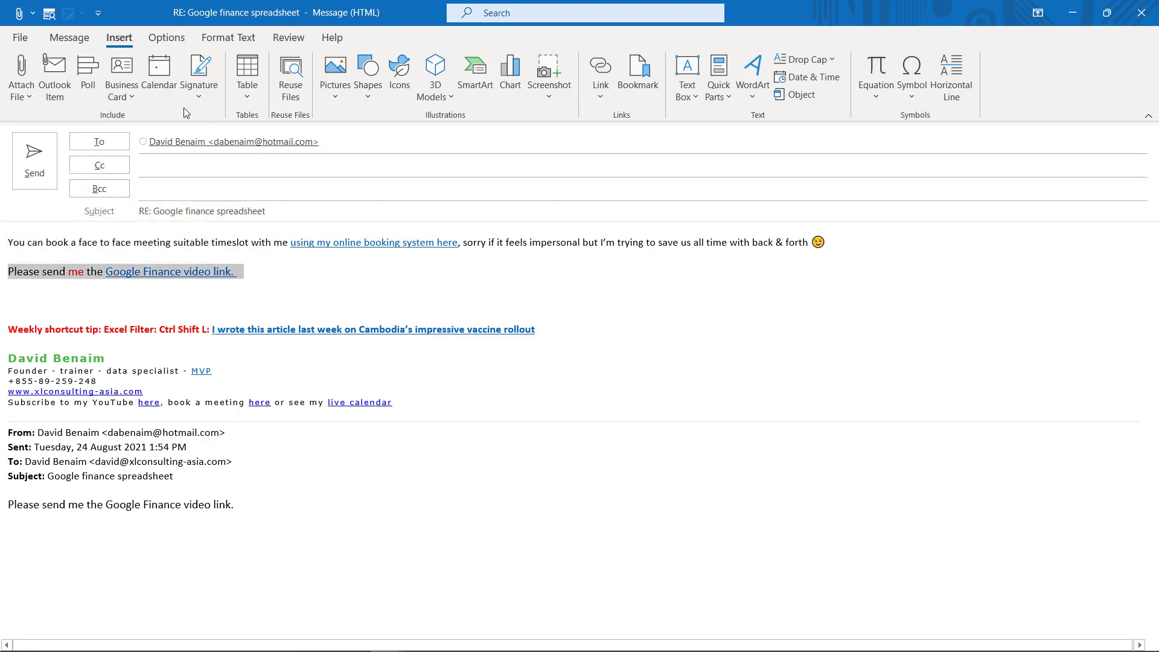
left_click(719, 82)
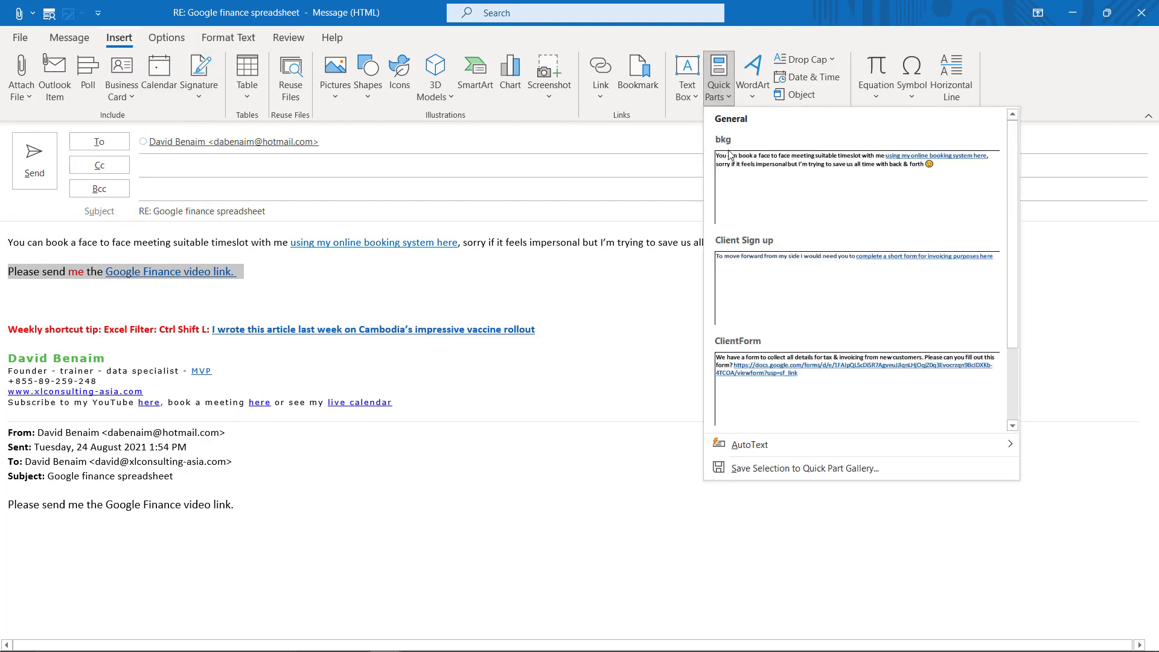
left_click(777, 470)
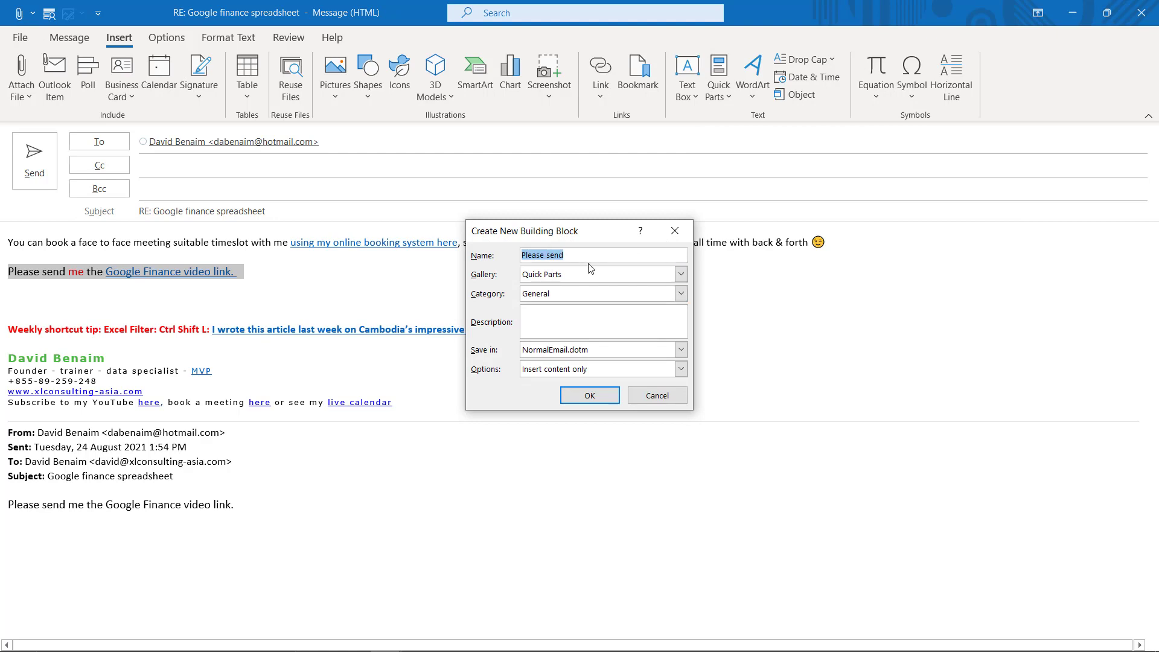
type("Demo link")
left_click(589, 397)
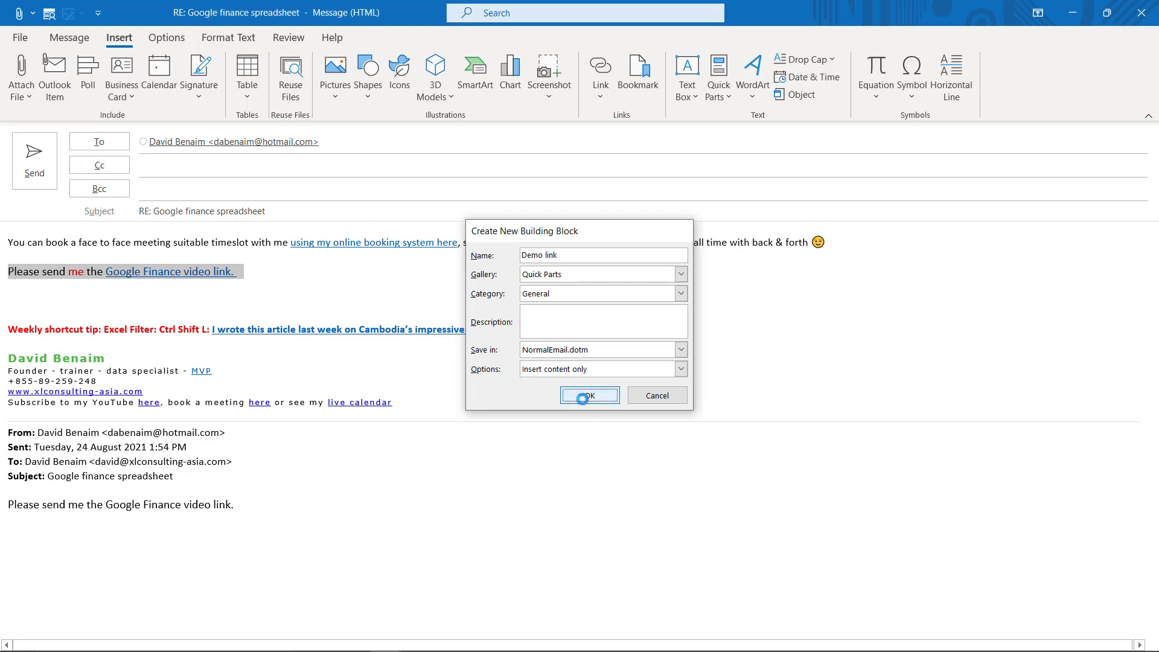
left_click(282, 303)
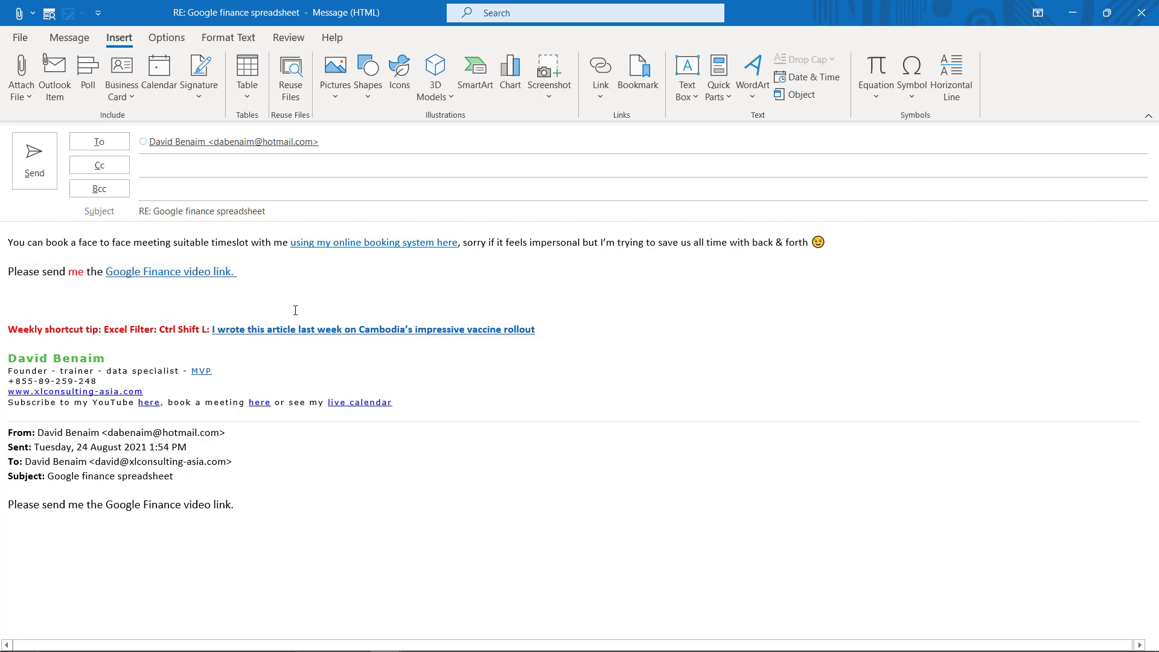
Step: Create a new email and insert the "Demo link" Quick Part into its body above the signature
key("ctrl+n")
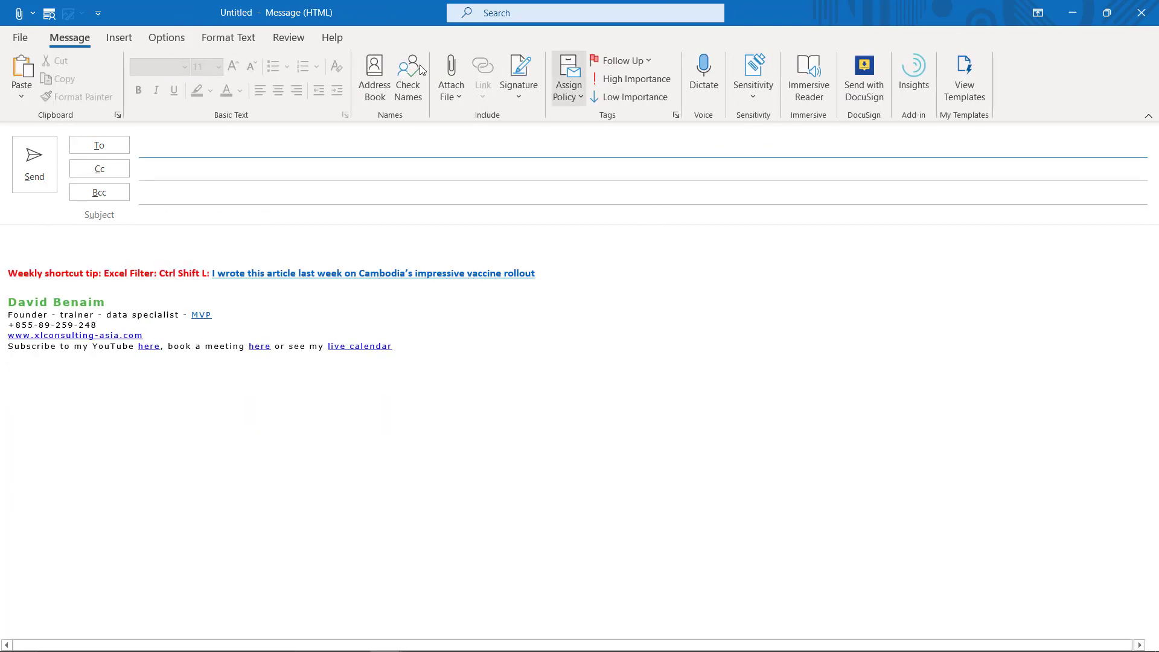
left_click(119, 37)
left_click(686, 238)
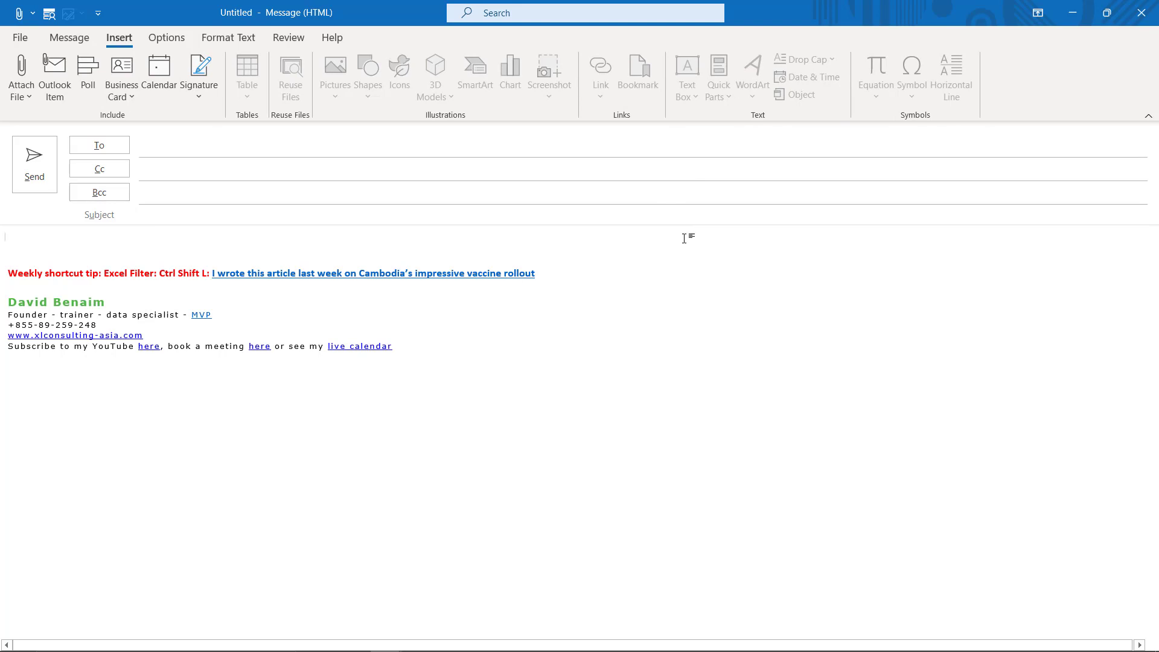
left_click(719, 78)
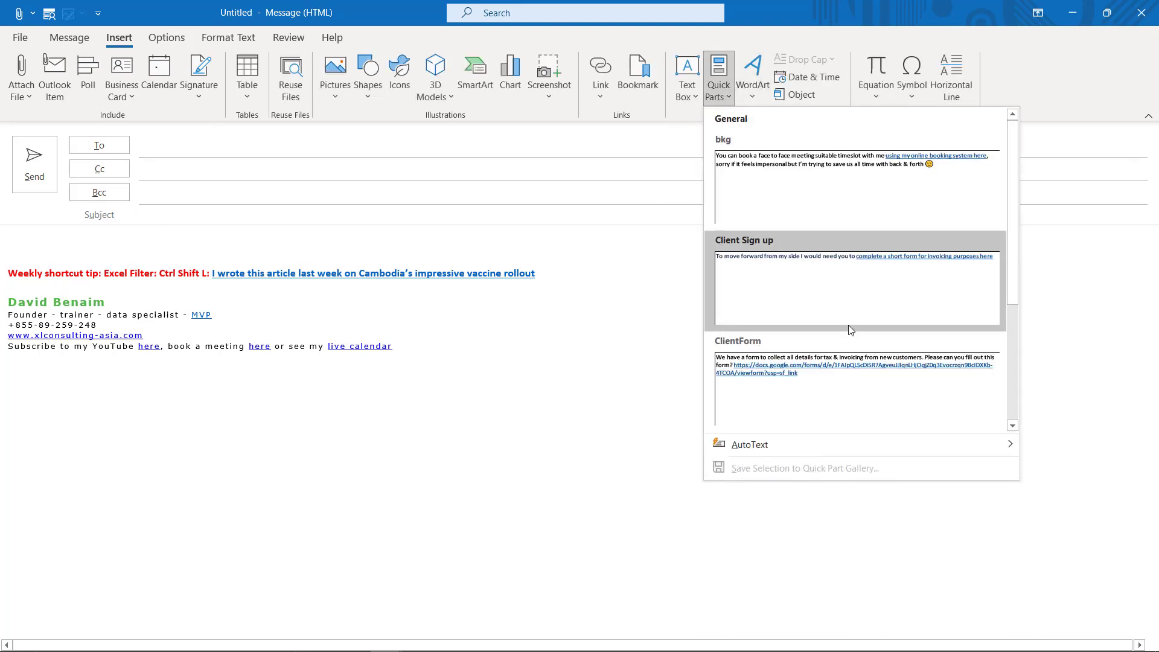
scroll(850, 329, "down", 3)
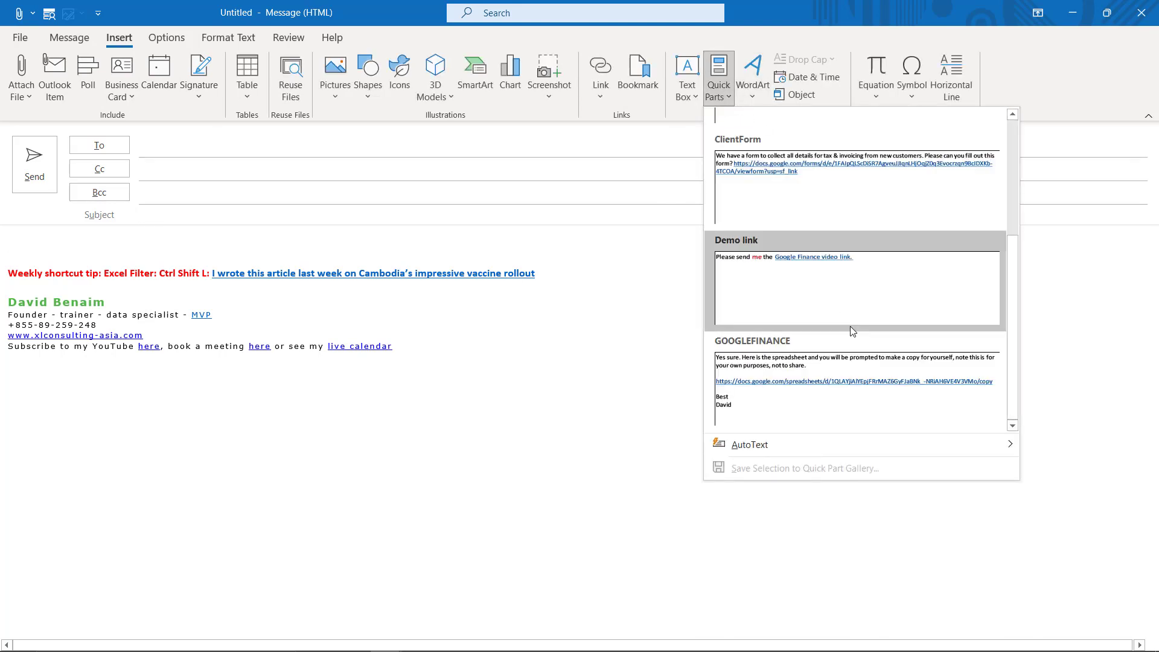
left_click(758, 280)
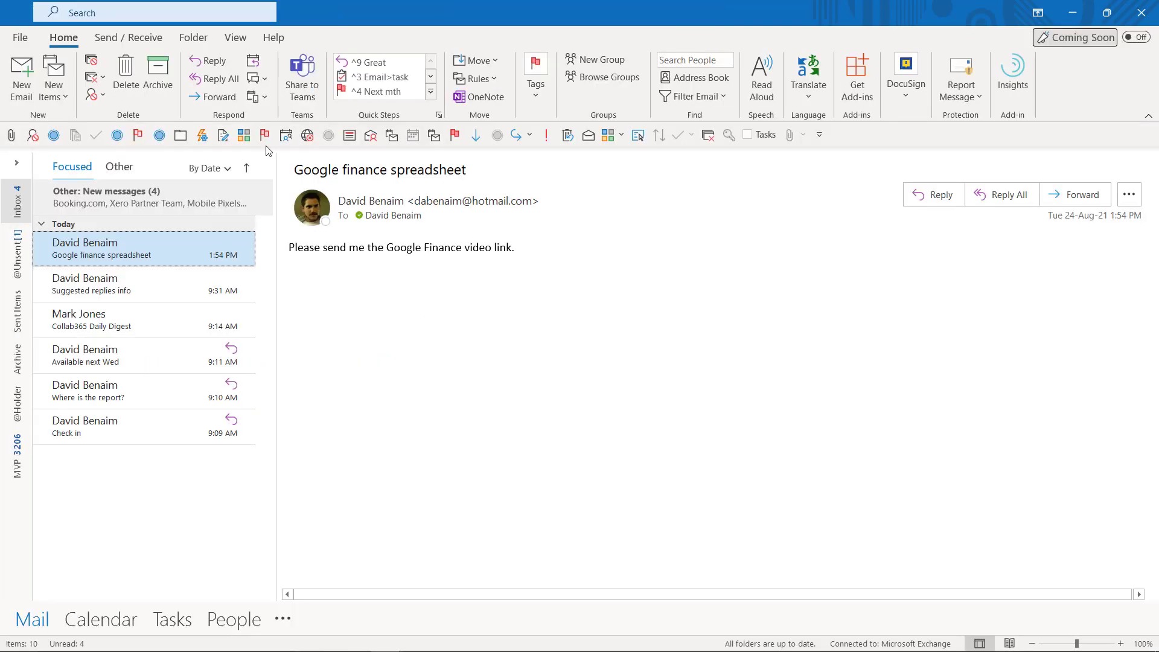
Step: Start a reply to the "Google finance spreadsheet" email with a "Hi" greeting and the recipient's first name, followed by a blank line
left_click(210, 61)
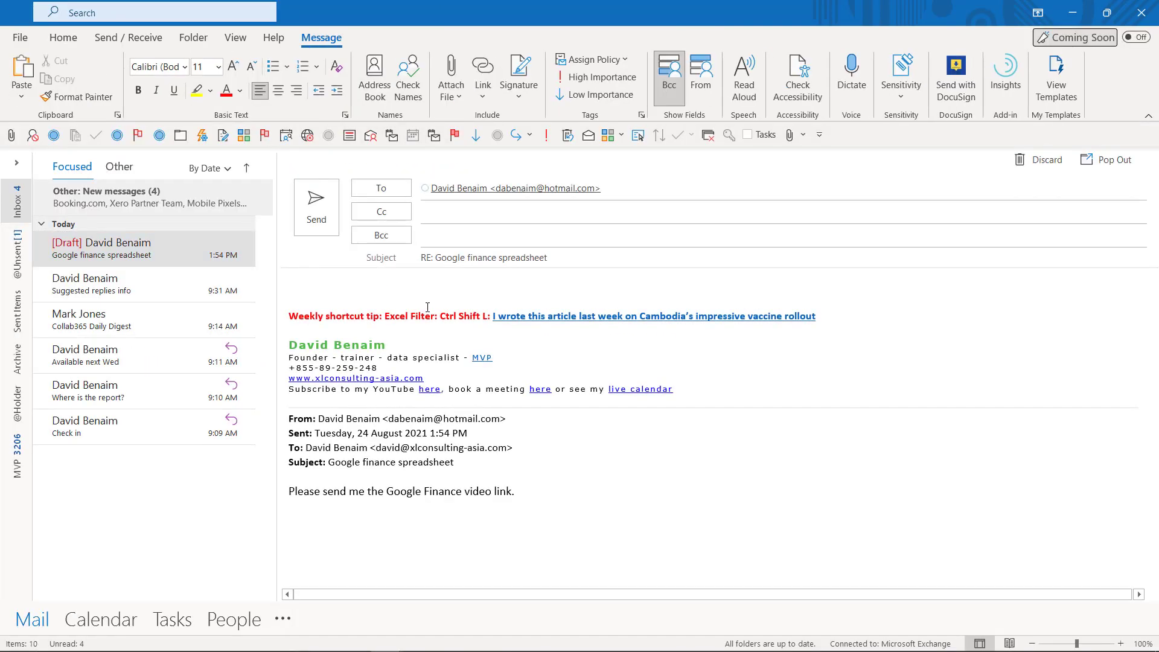
type("Hi barry")
key("Return")
key("Return")
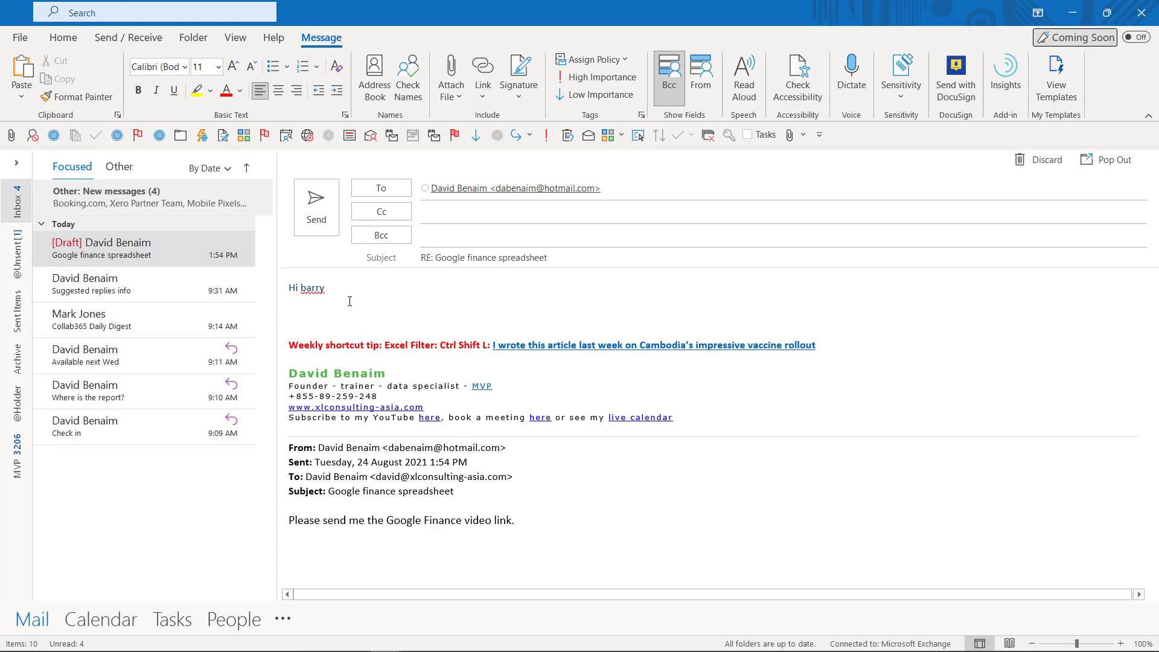
Step: Open the reply in its own window and insert the GOOGLEFINANCE Quick Part below the greeting
left_click(1110, 160)
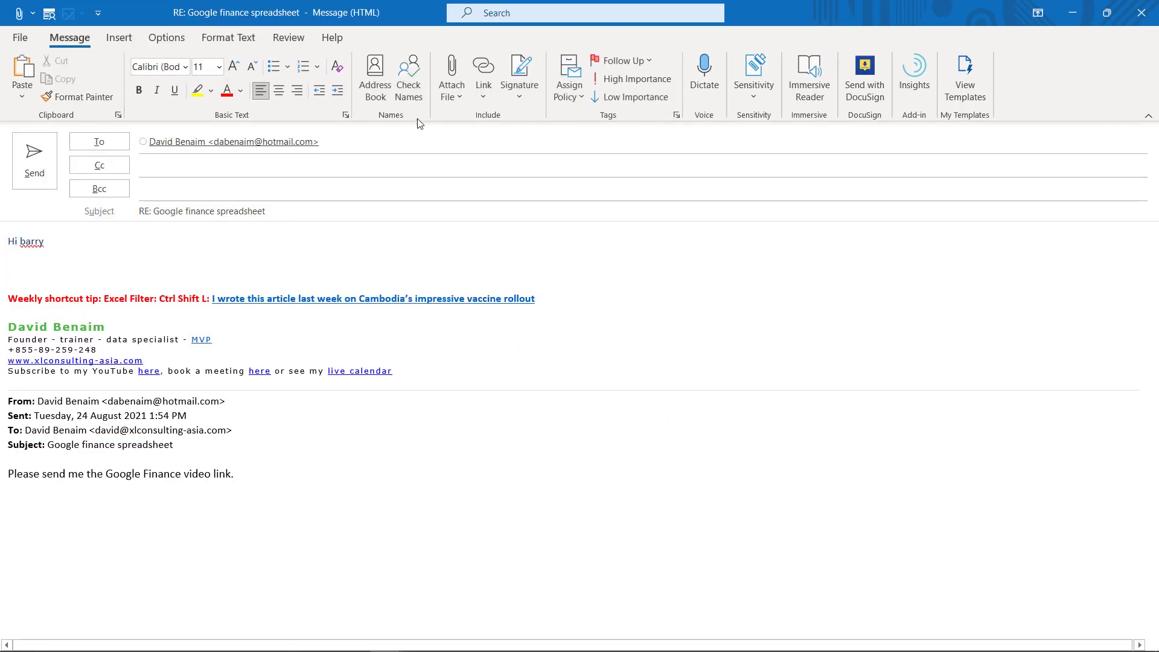
left_click(120, 37)
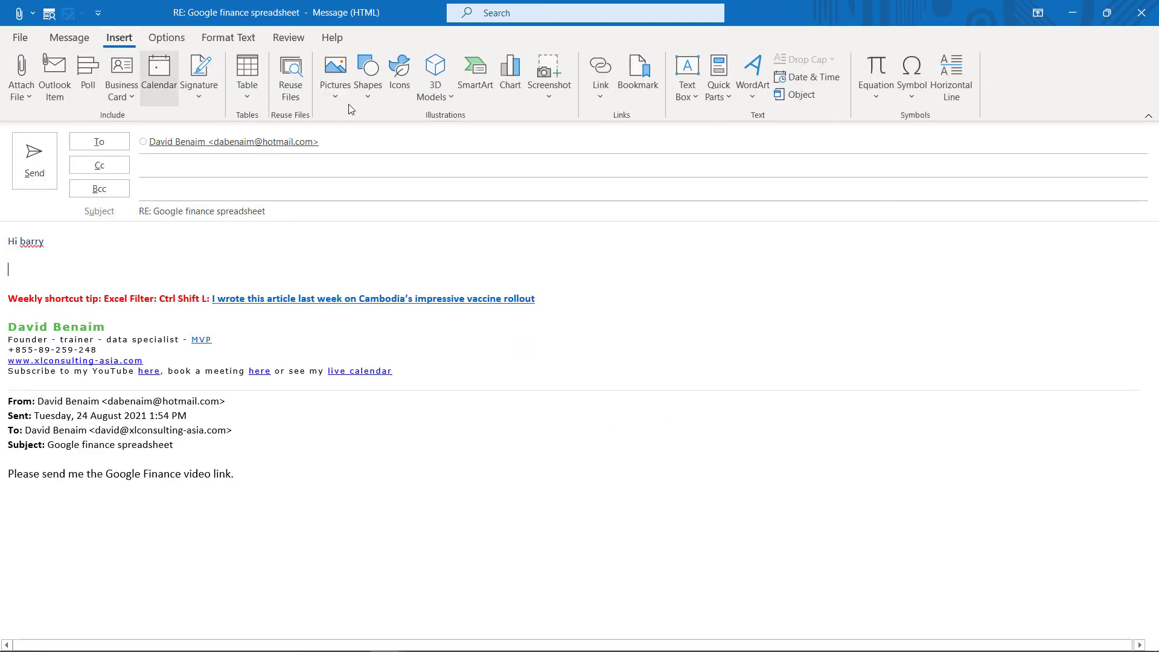
left_click(719, 75)
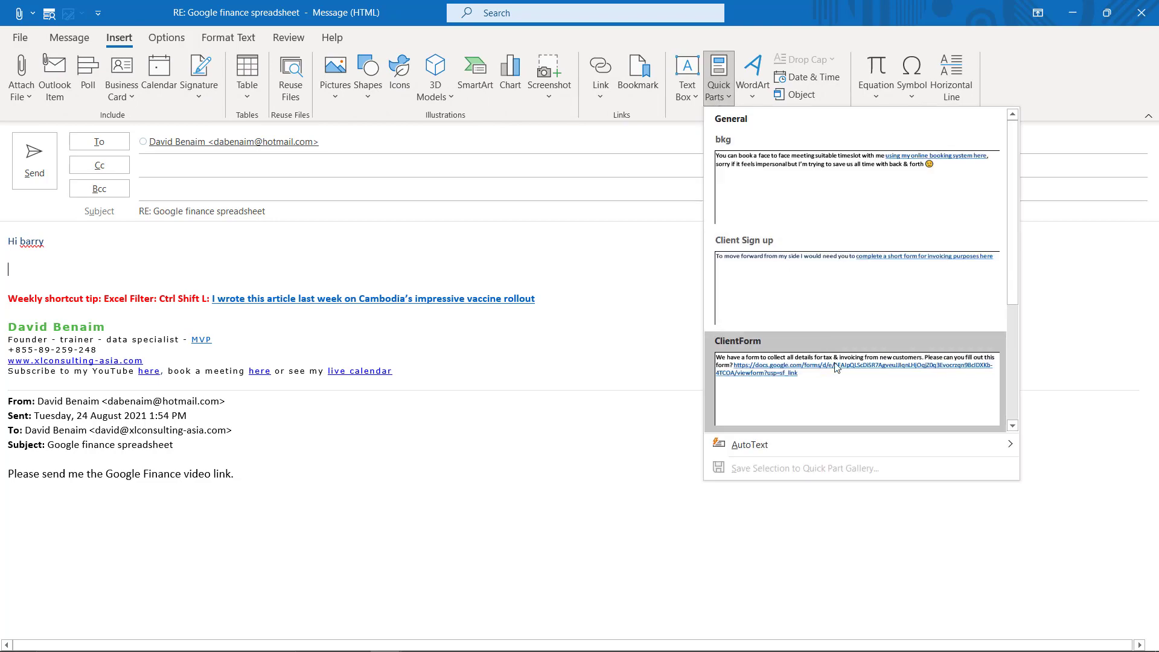
scroll(839, 368, "down", 3)
left_click(821, 371)
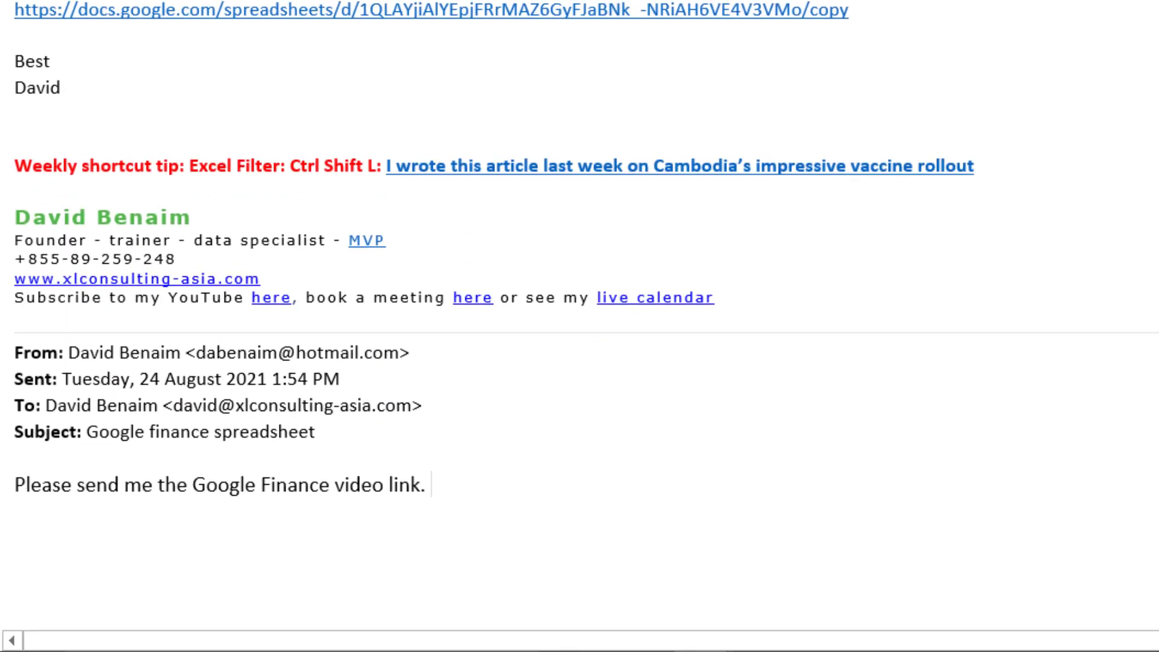
Step: Add the inline comment "Your name" after the video link sentence in the quoted original message
left_click(432, 483)
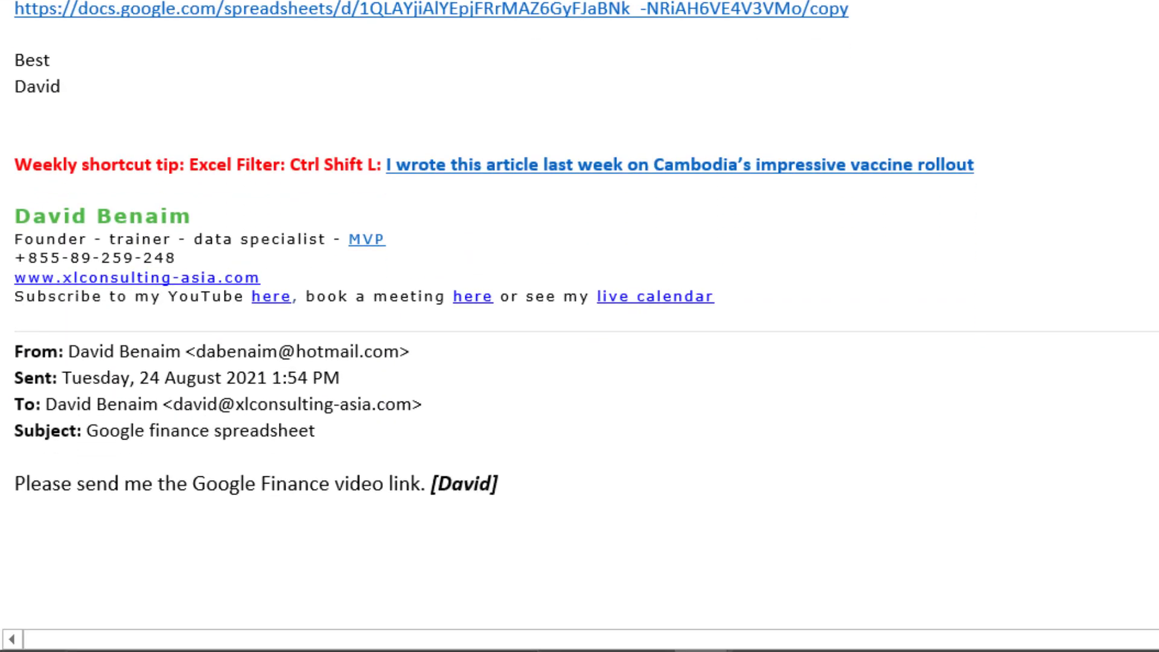
type("Your name")
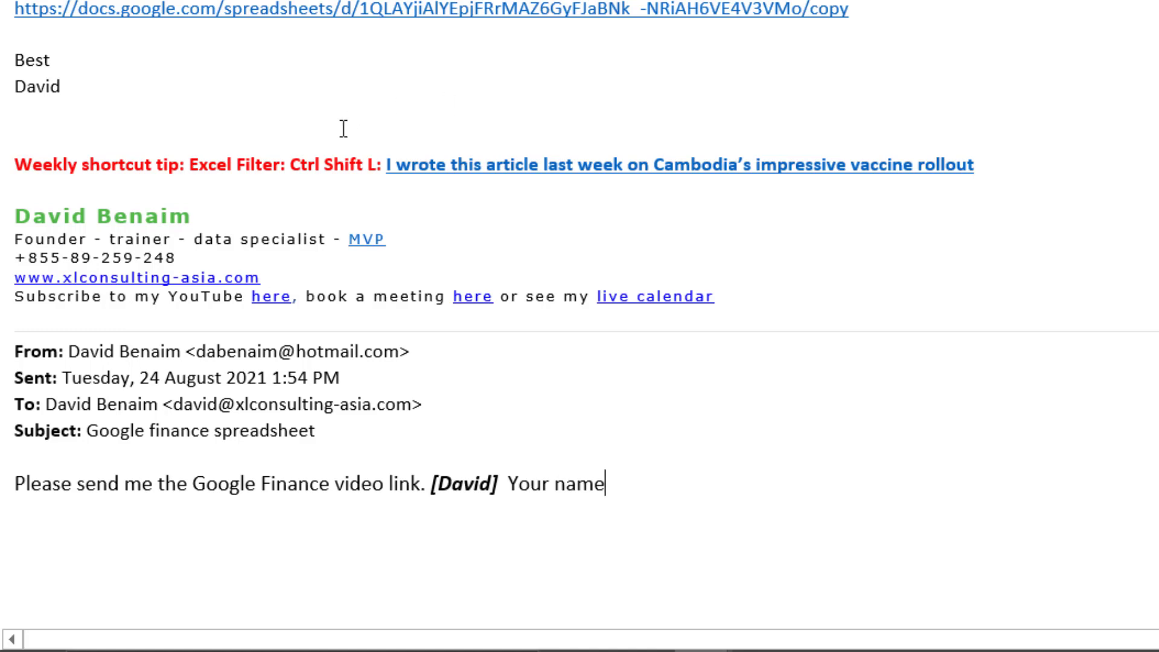
Step: Correct the first name in the reply's greeting to the suggested capitalised spelling
left_click(259, 92)
key("ctrl+shift+Home")
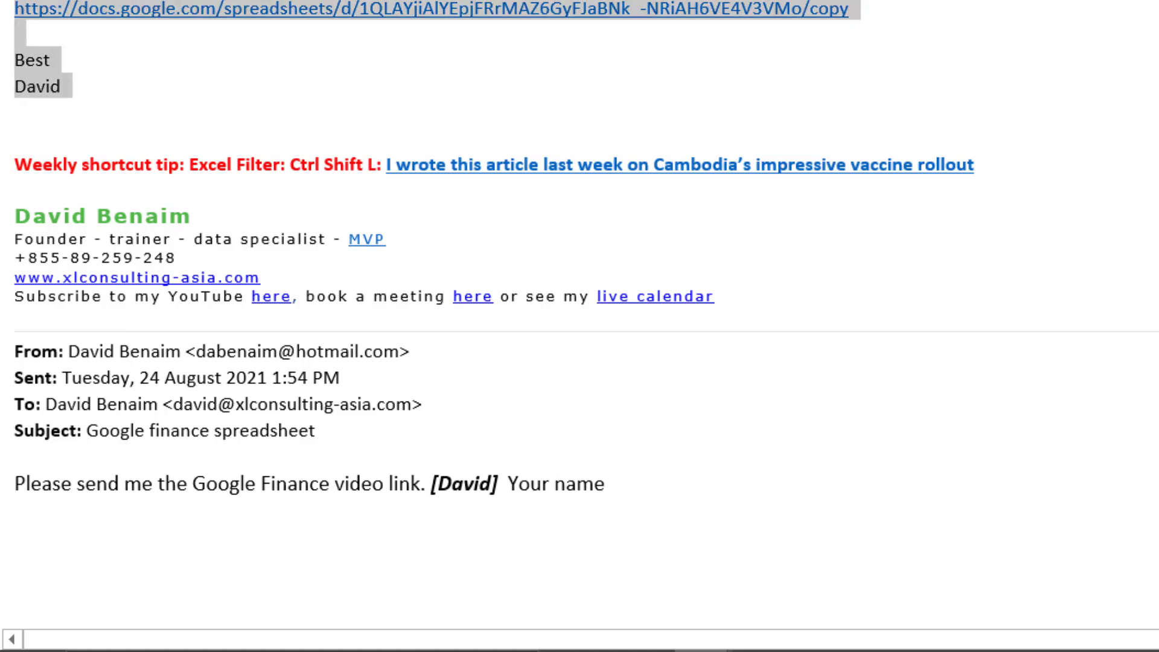
left_click(67, 1)
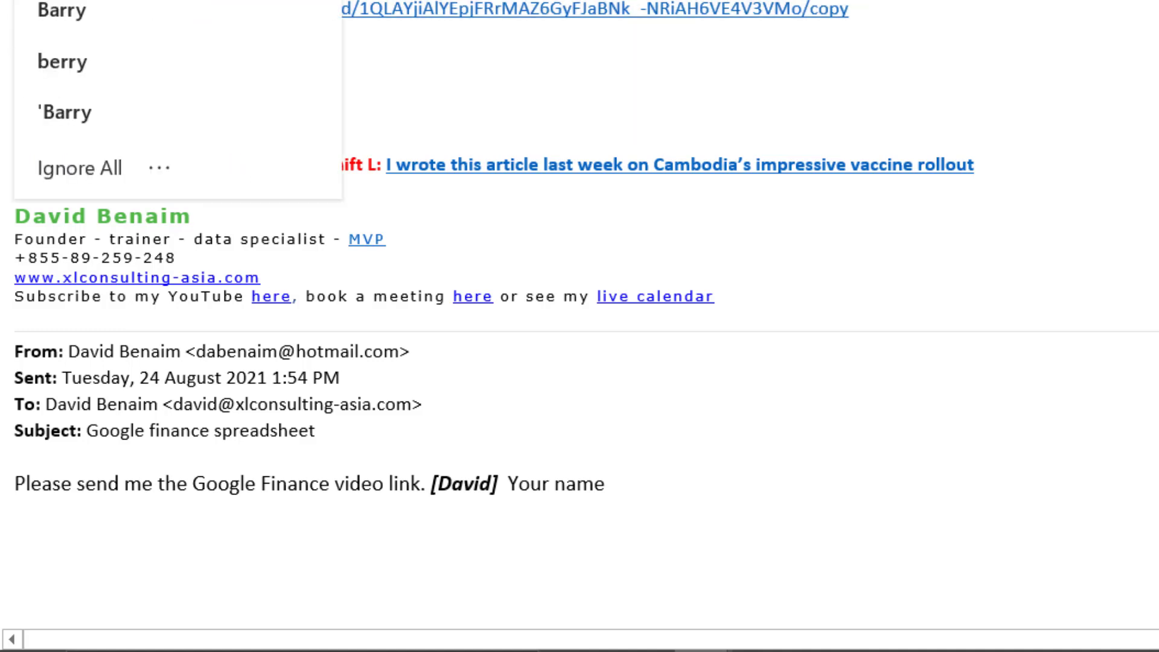
left_click(133, 24)
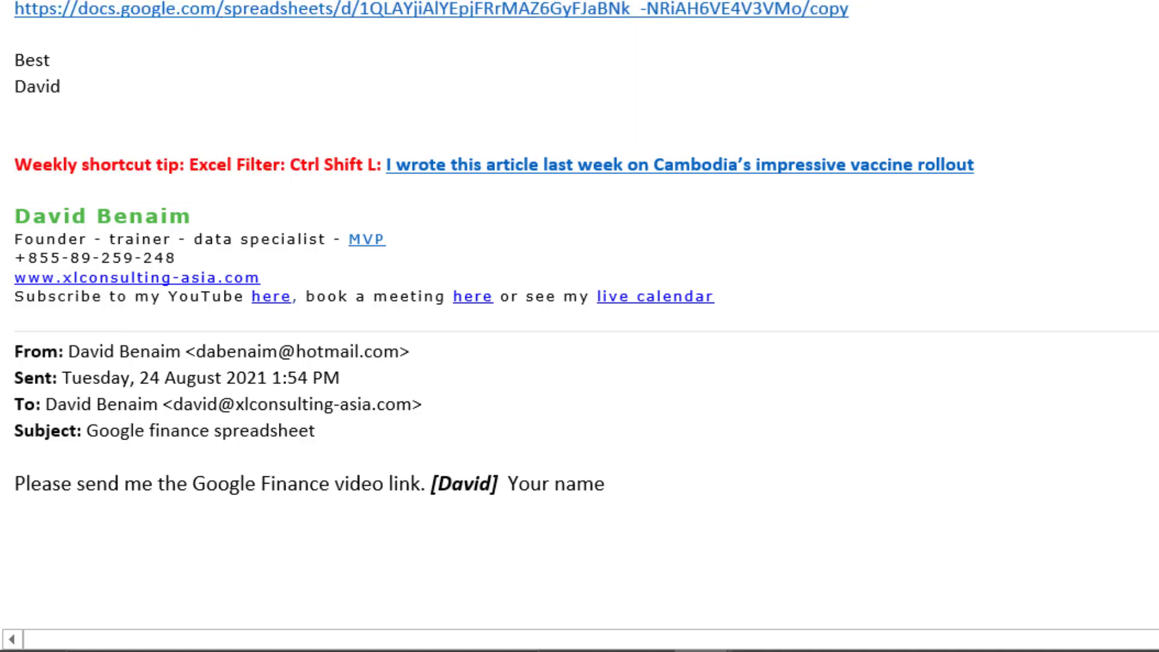